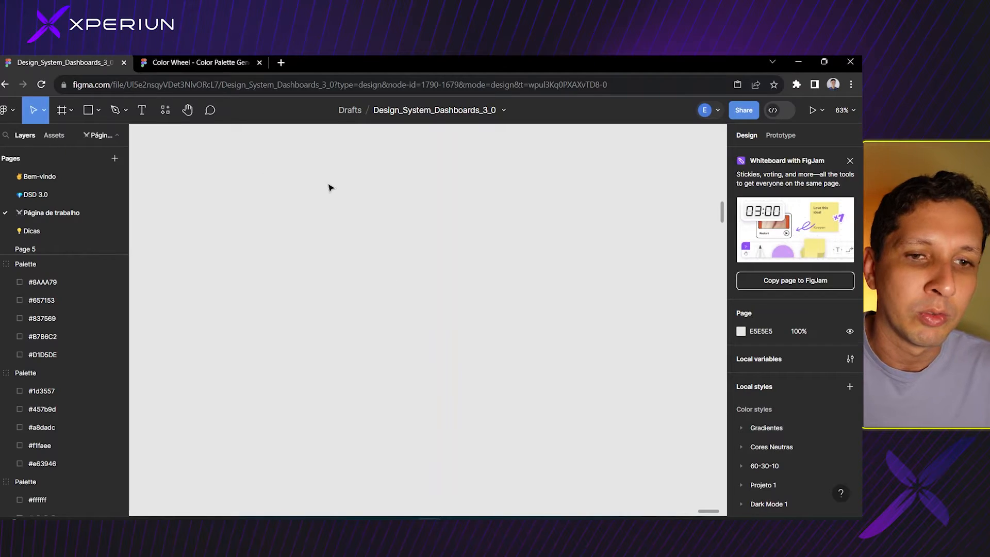
Examine the account settings through to the Fonts section, and close them.
click(8, 114)
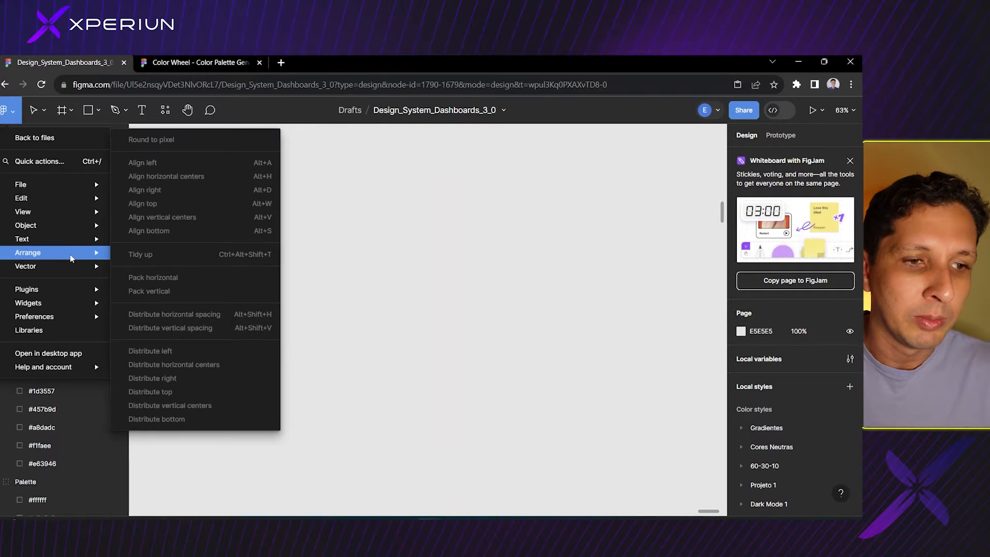
mouse_move(73, 291)
mouse_move(67, 322)
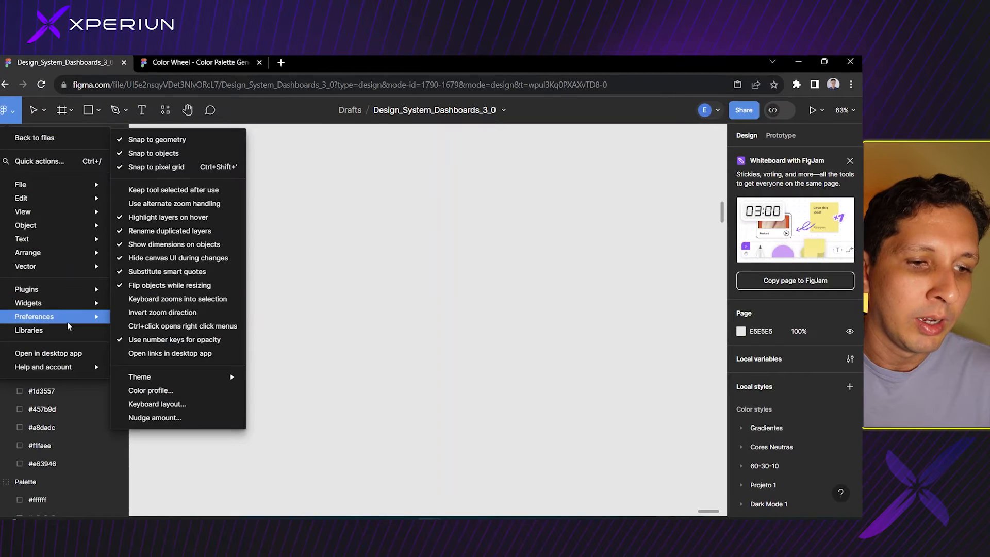
mouse_move(71, 367)
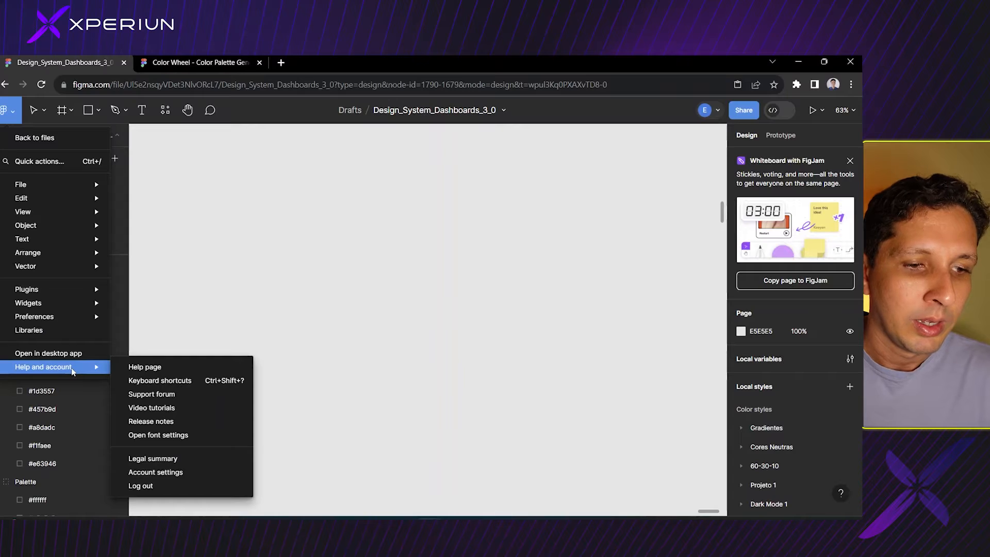
click(200, 472)
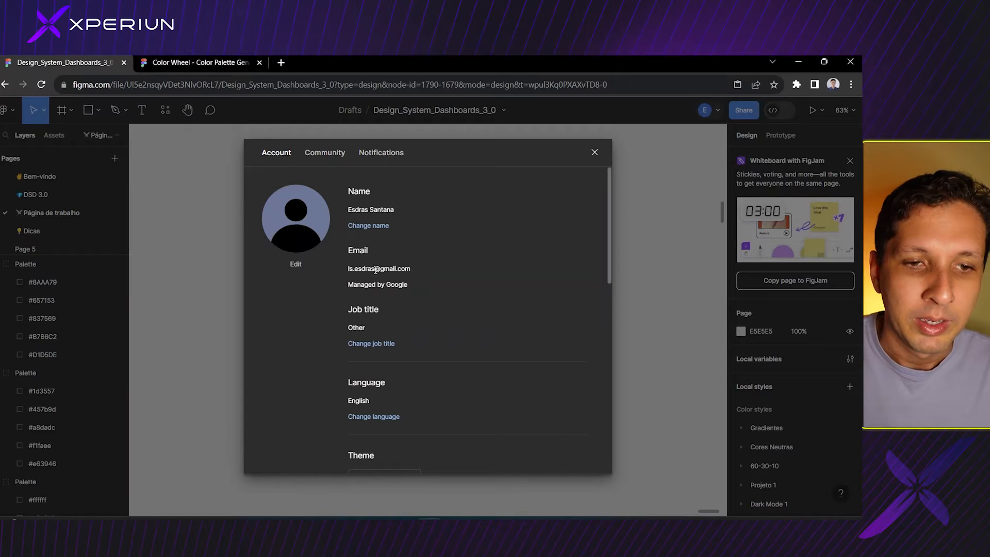
scroll(378, 268, down, 5)
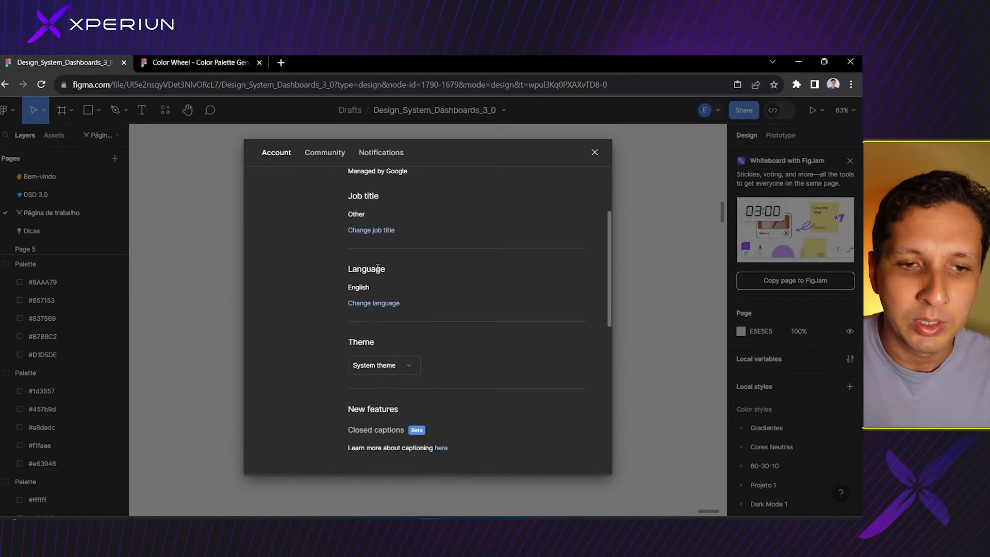
scroll(378, 272, down, 1)
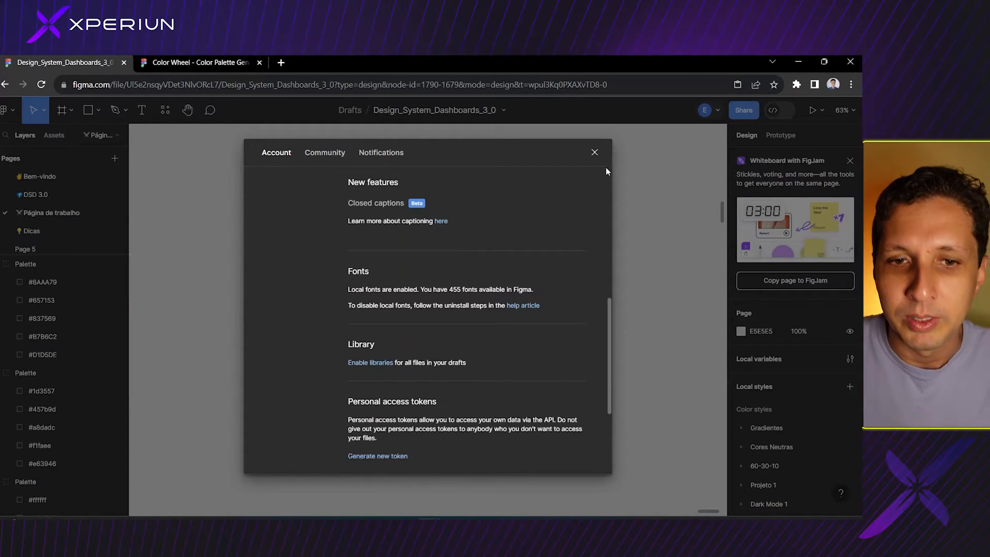
click(595, 153)
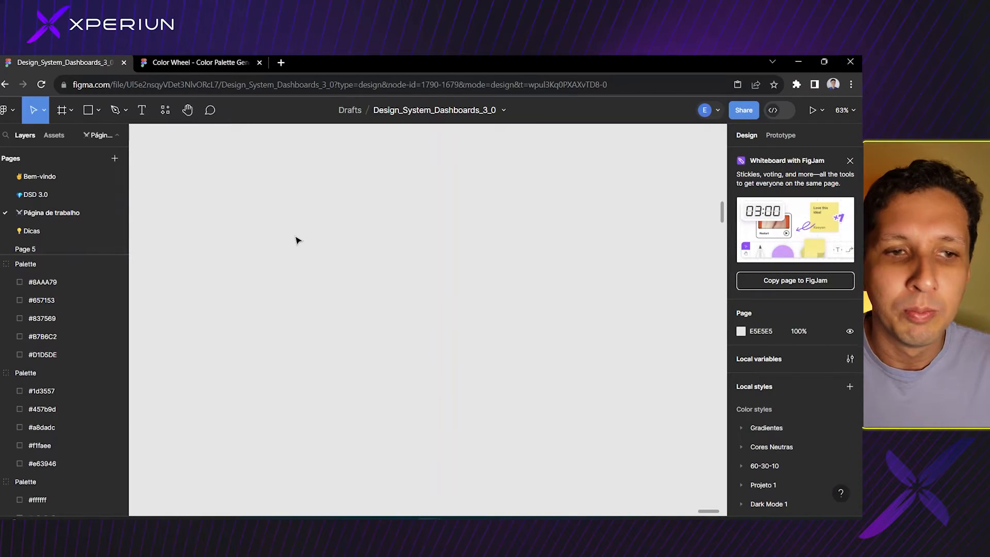
Set the big nudge amount to 7 in the nudge preferences.
click(7, 110)
mouse_move(59, 322)
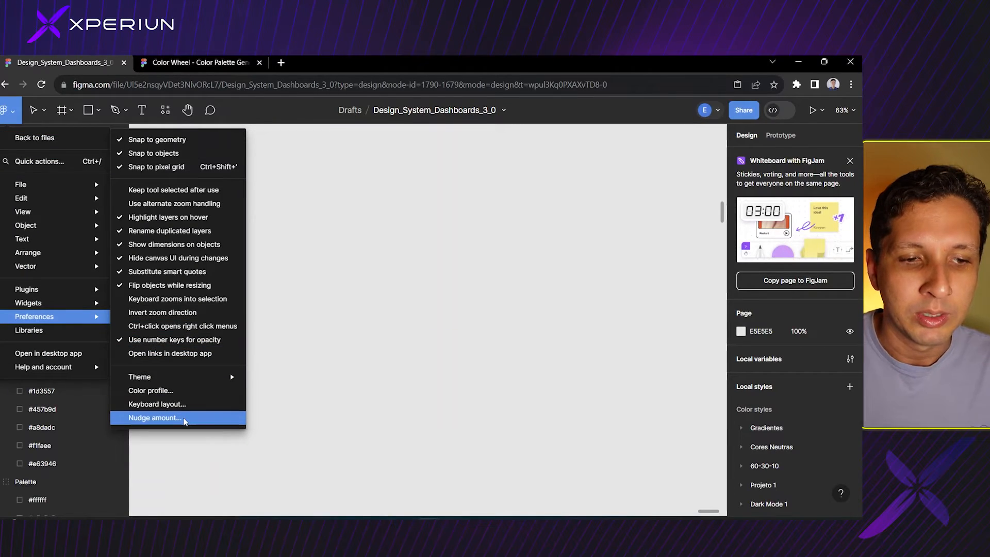
click(184, 422)
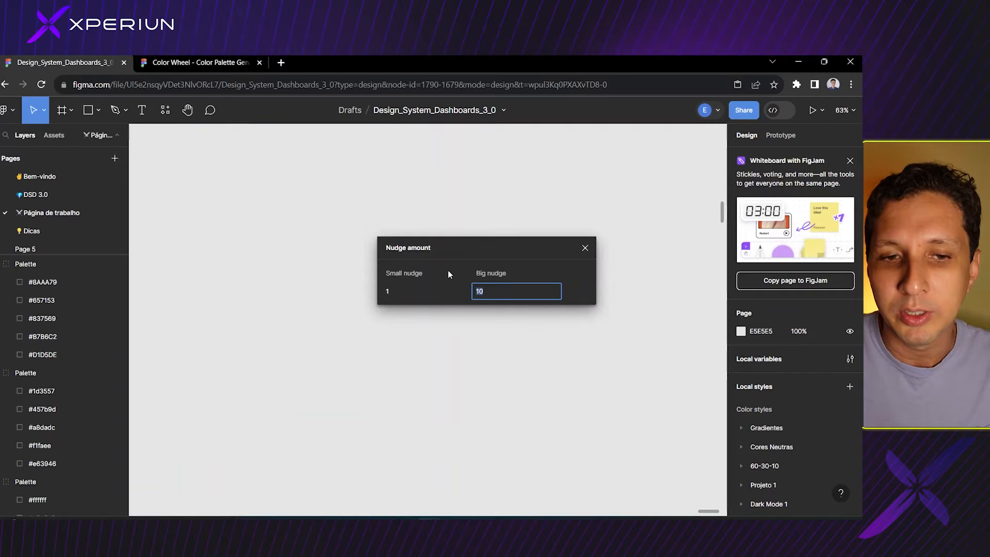
drag(437, 250, 376, 246)
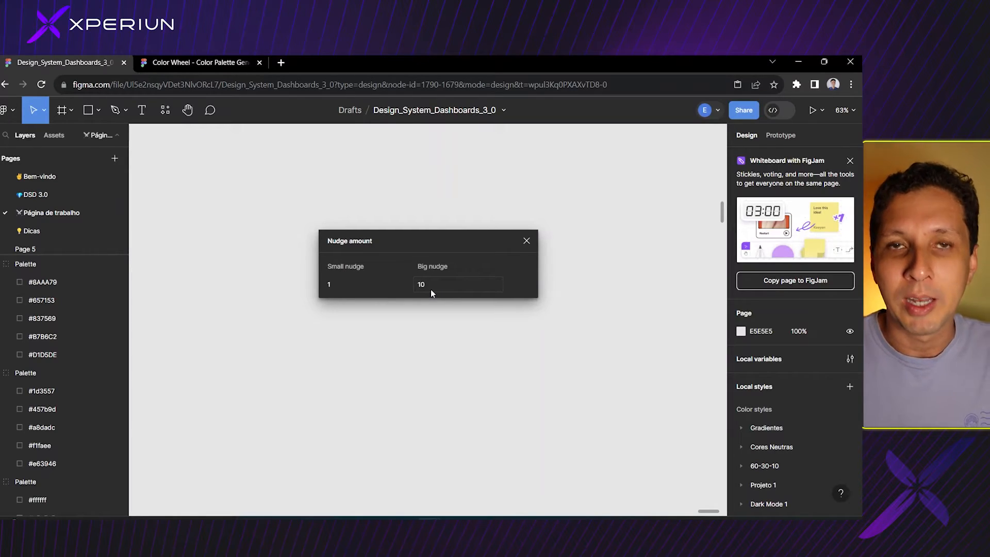
click(430, 284)
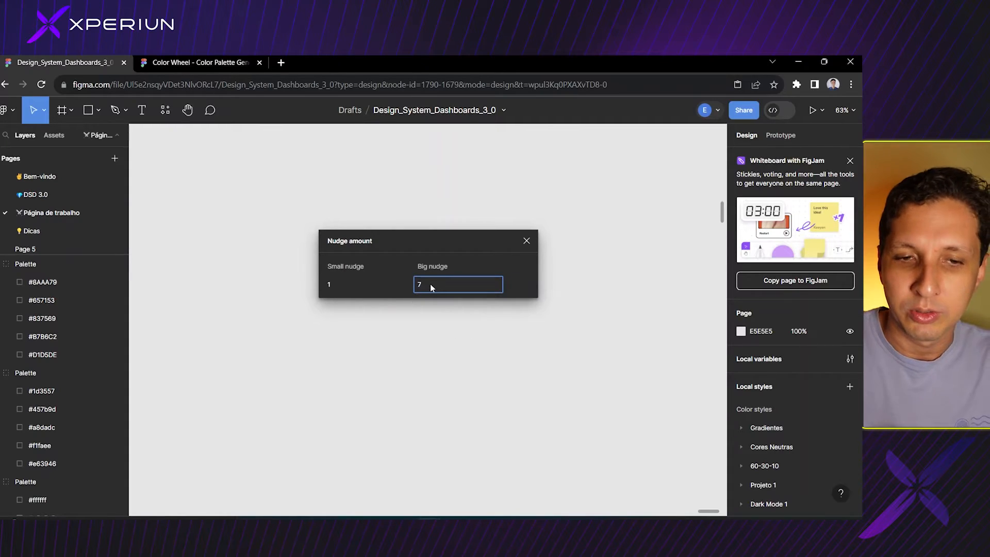
key(Escape)
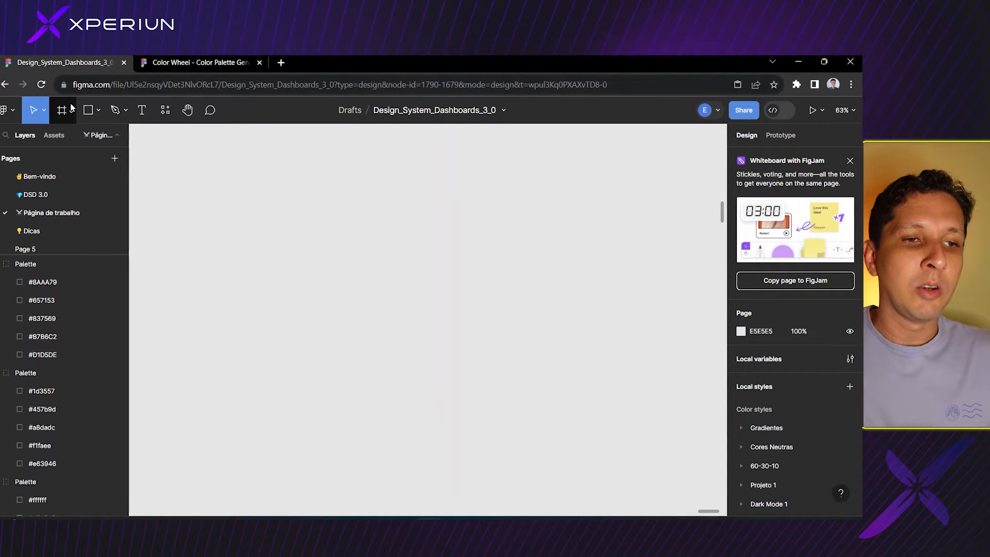
Draw a rectangle about 446 × 373 on the empty canvas and fill it with red DA2626.
click(98, 110)
click(69, 138)
mouse_move(296, 194)
mouse_down()
mouse_move(448, 346)
mouse_move(455, 326)
mouse_up()
drag(388, 294, 330, 317)
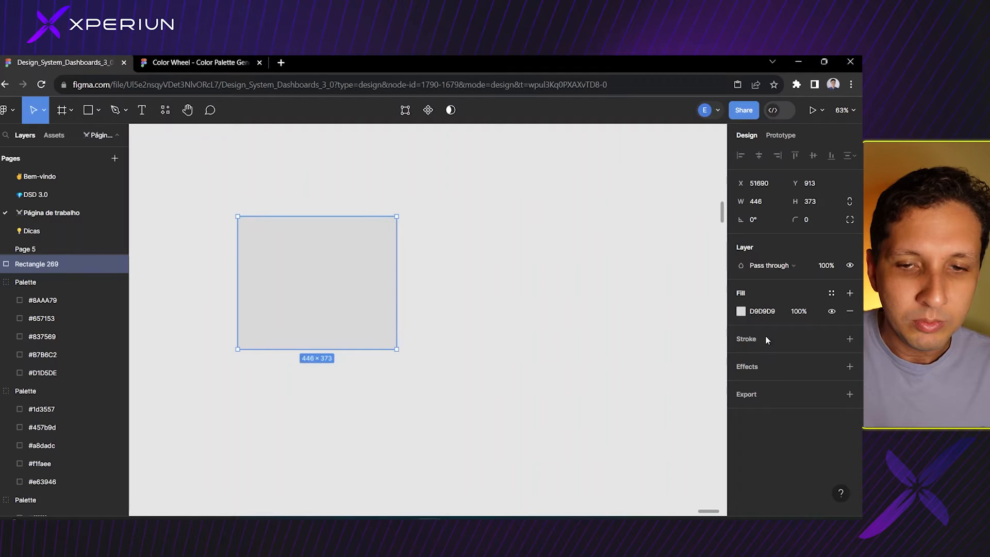
click(742, 310)
click(703, 243)
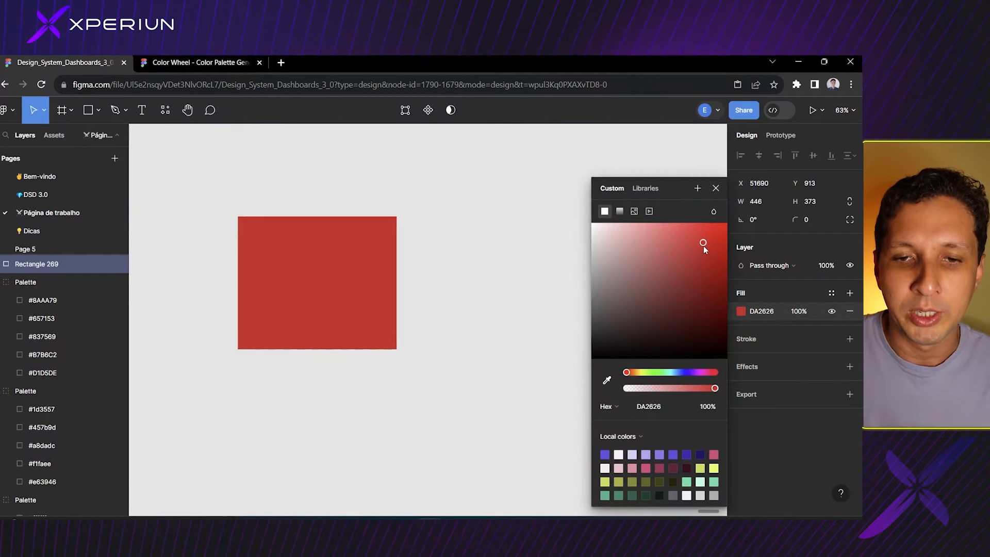
click(716, 188)
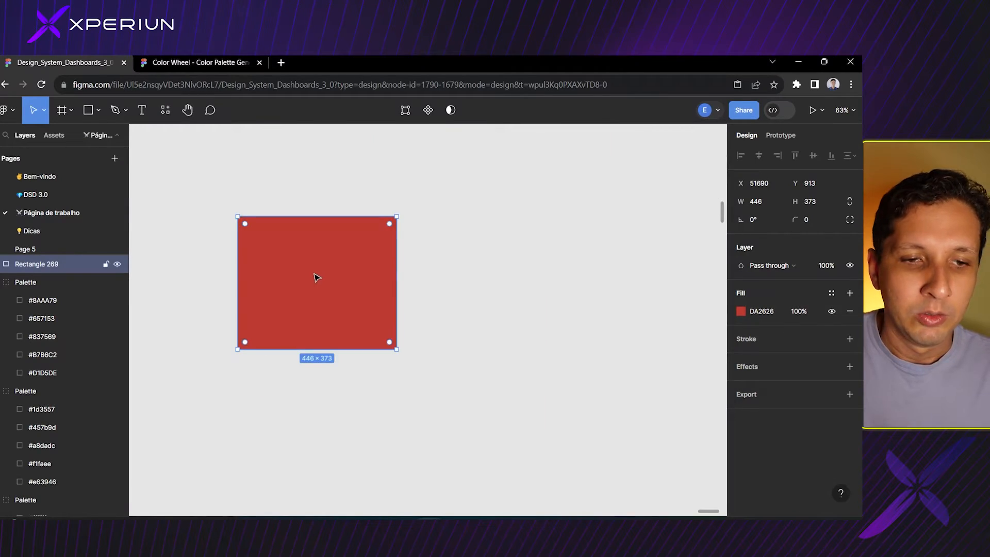
Duplicate the red rectangle, place the copy flush against its right edge, and recolour the copy blue 2663DA.
key(ctrl+d)
drag(318, 280, 480, 288)
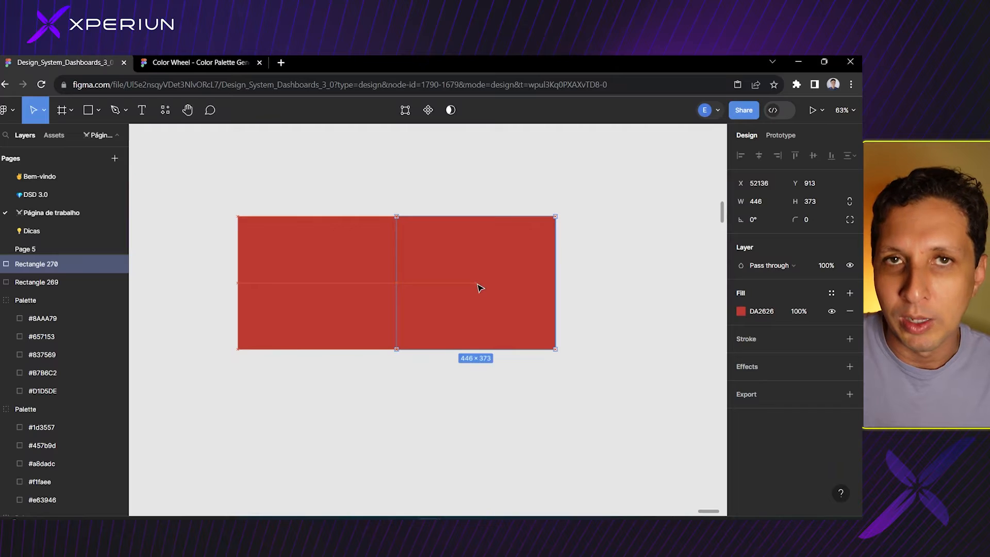
click(741, 311)
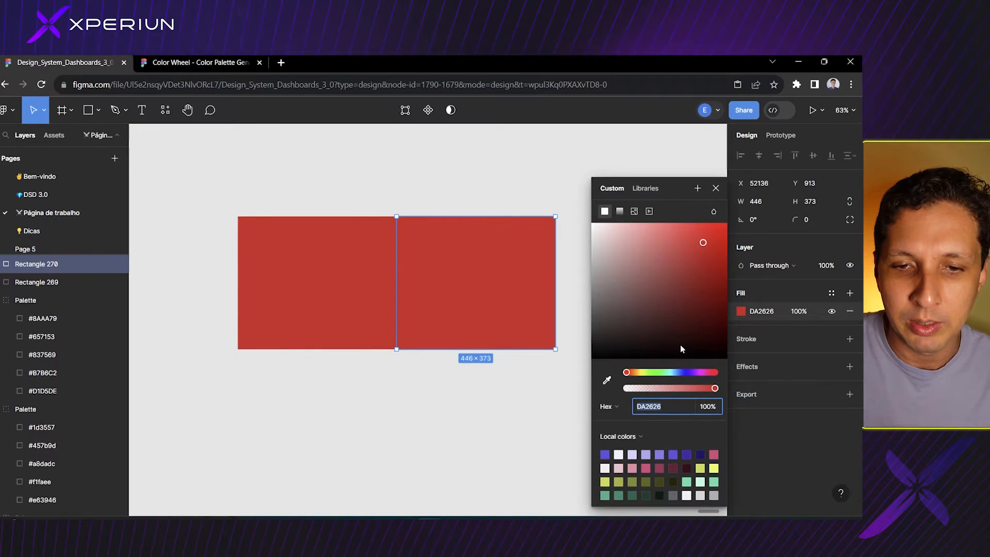
click(680, 372)
click(507, 173)
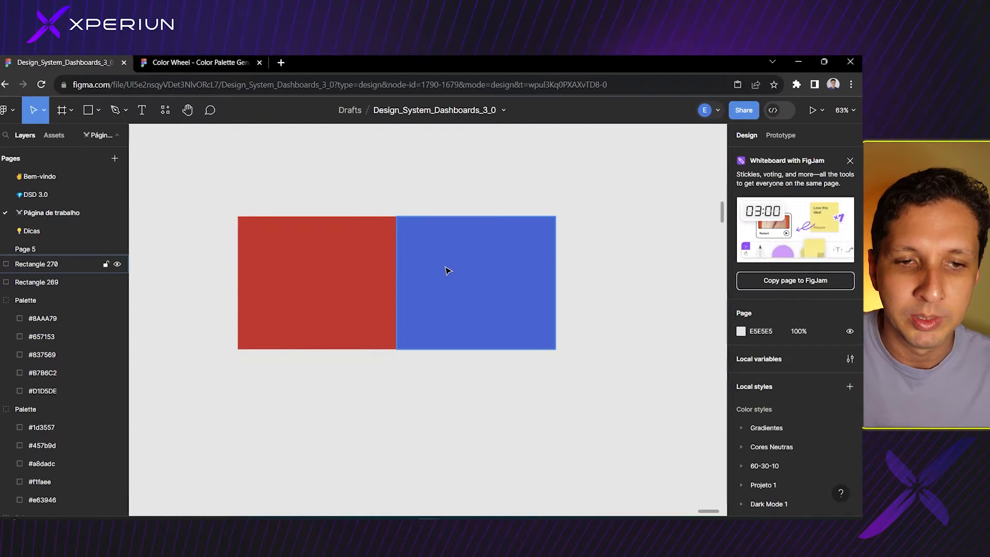
Nudge the blue rectangle 1 px to the right and check its spacing from the red rectangle.
click(447, 271)
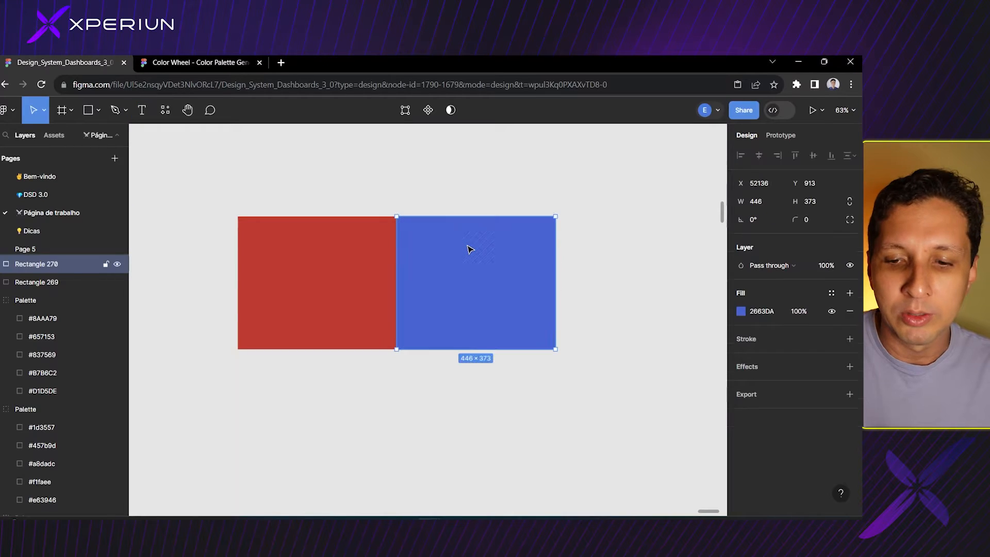
key(Right)
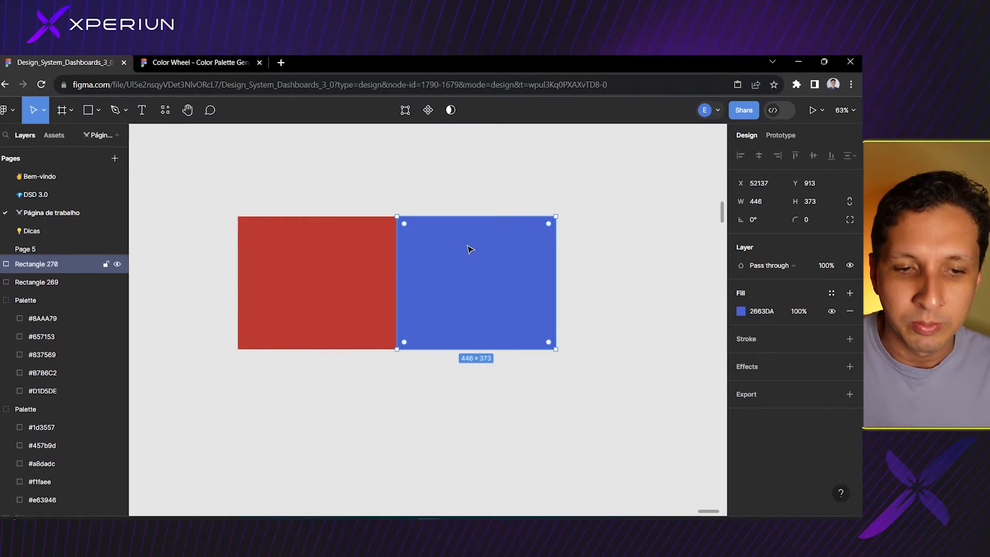
scroll(388, 276, up, 5)
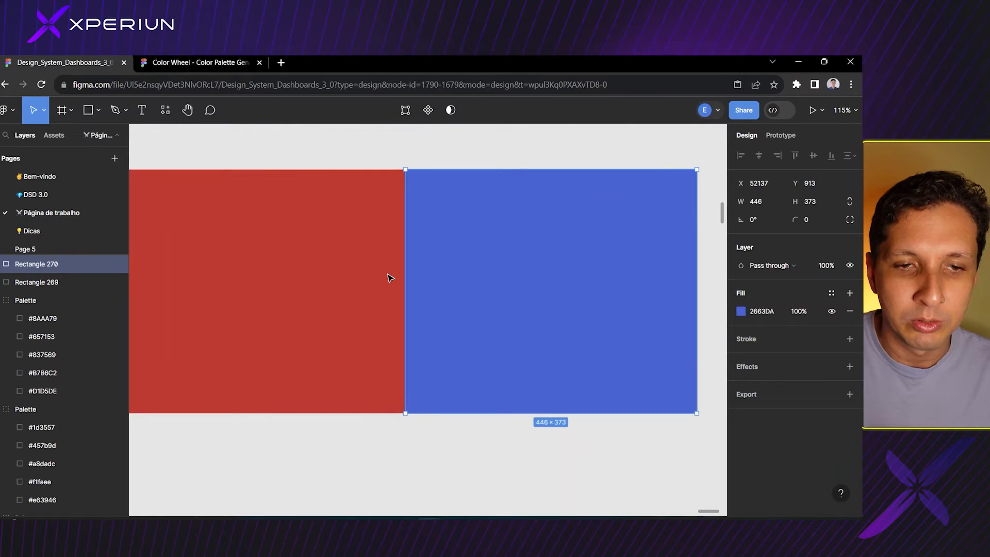
key(alt)
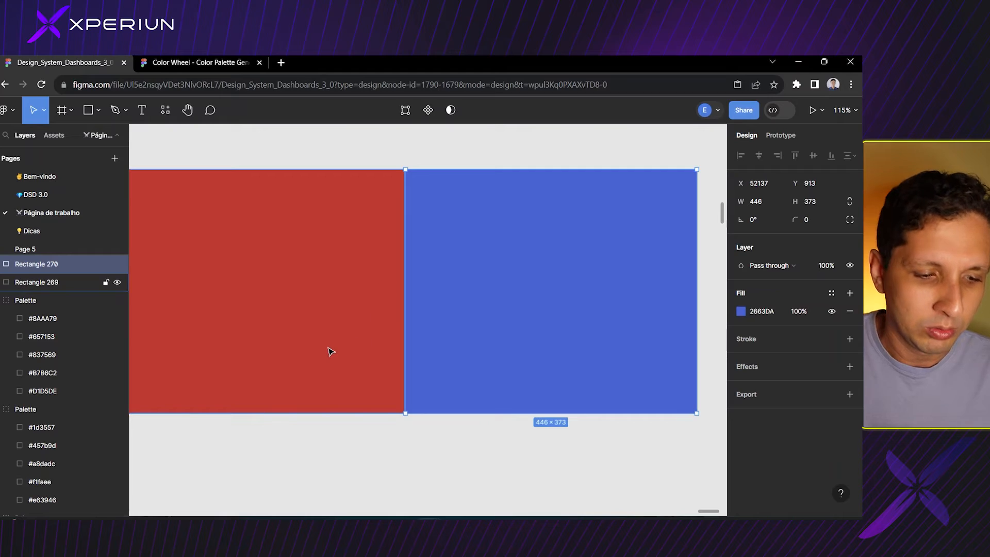
scroll(330, 351, down, 6)
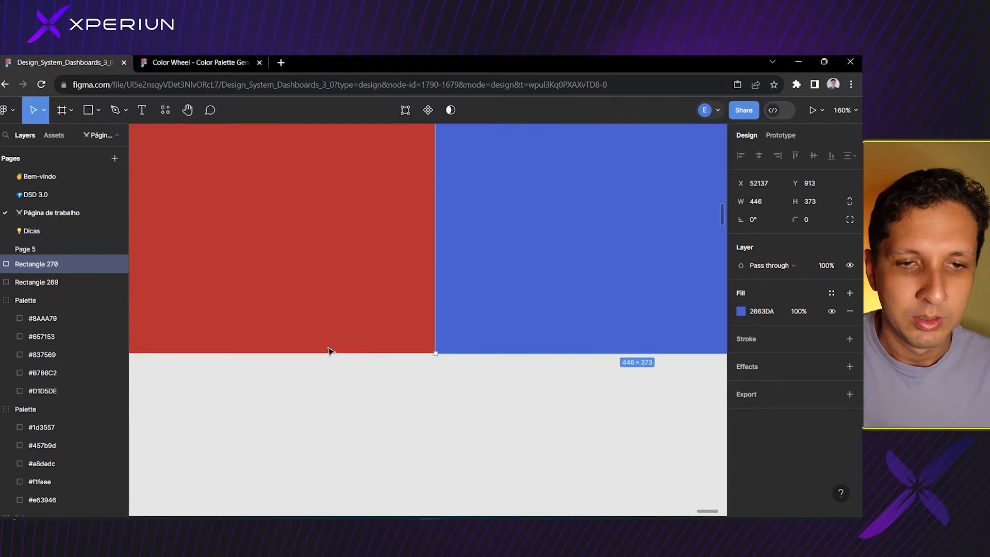
scroll(329, 350, up, 5)
Scale the red and blue rectangles down together to 120 × 100 each.
click(320, 325)
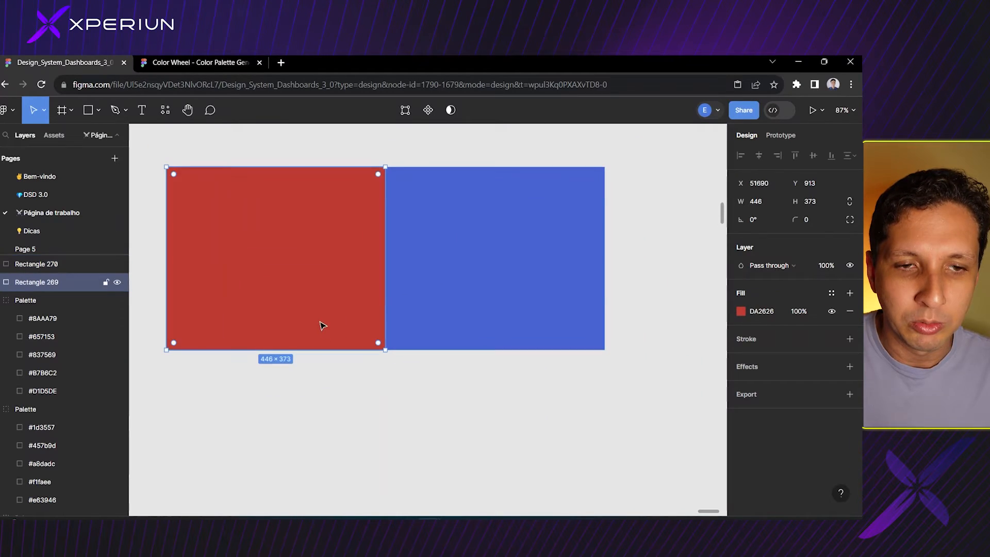
shift+click(495, 310)
drag(605, 350, 447, 268)
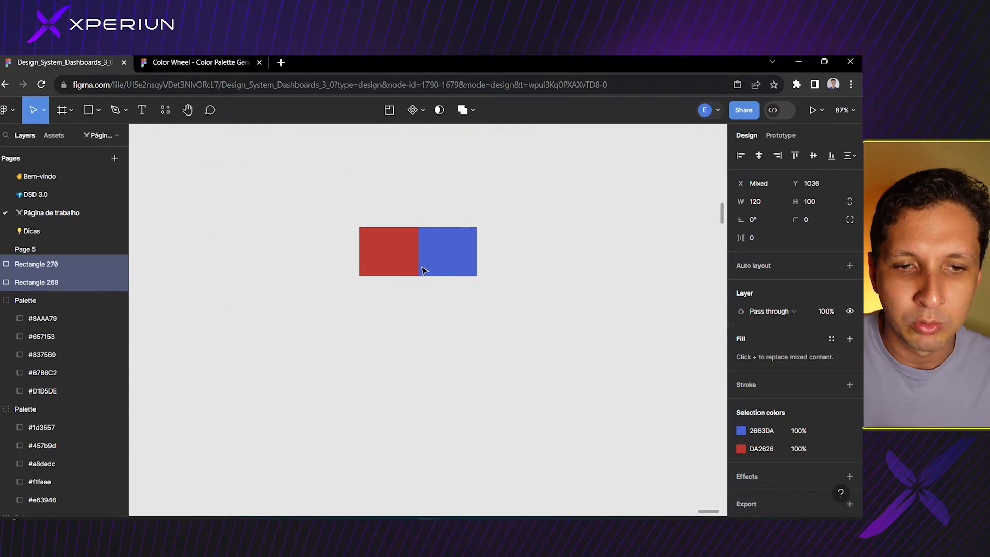
scroll(424, 268, up, 6)
scroll(423, 271, up, 2)
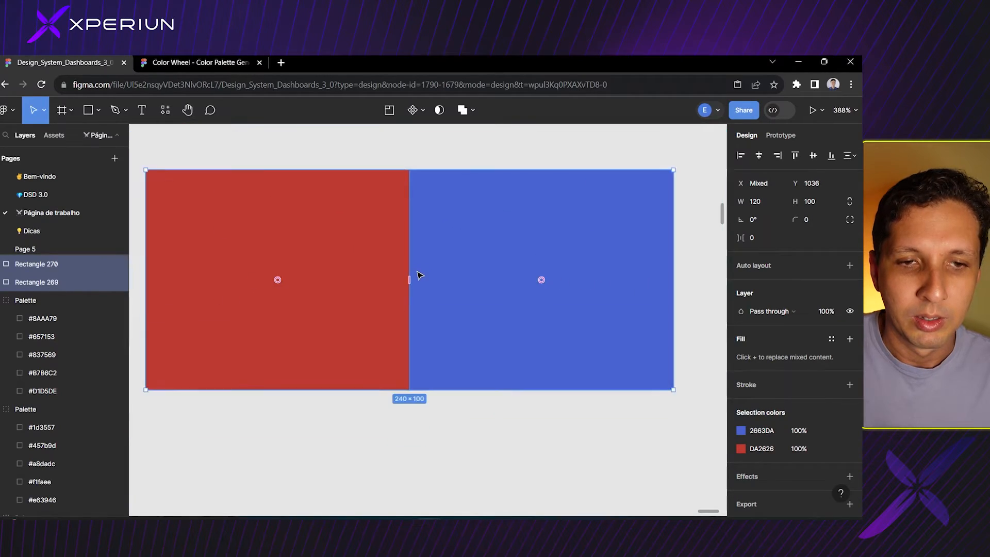
Nudge the blue rectangle 1 px to the right and back again.
click(432, 274)
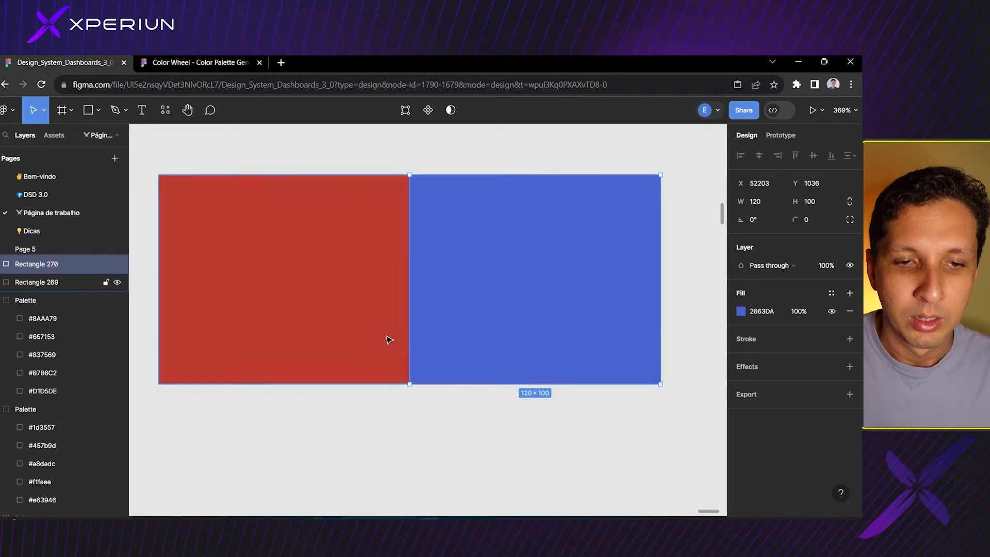
key(Right)
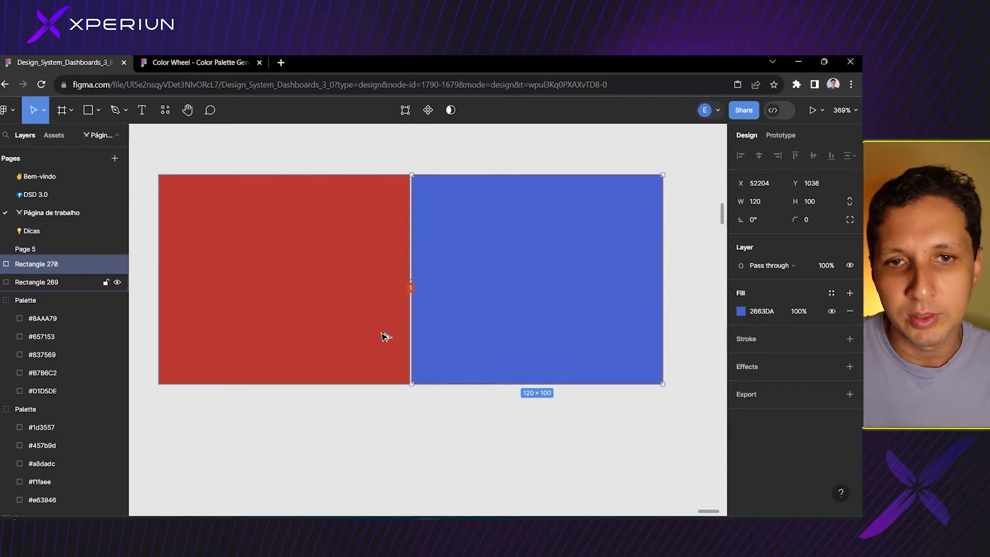
key(Left)
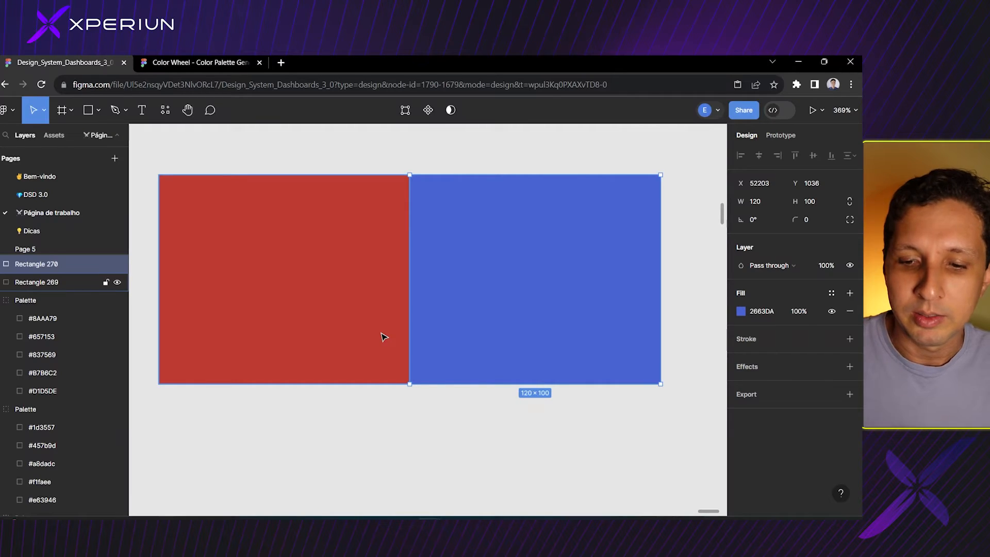
Move the blue rectangle 7 px to the right in small nudges and measure its gap to the red rectangle.
key(Right)
key(Right)
key(Right)
key(Right)
key(Right)
key(Right)
key(Right)
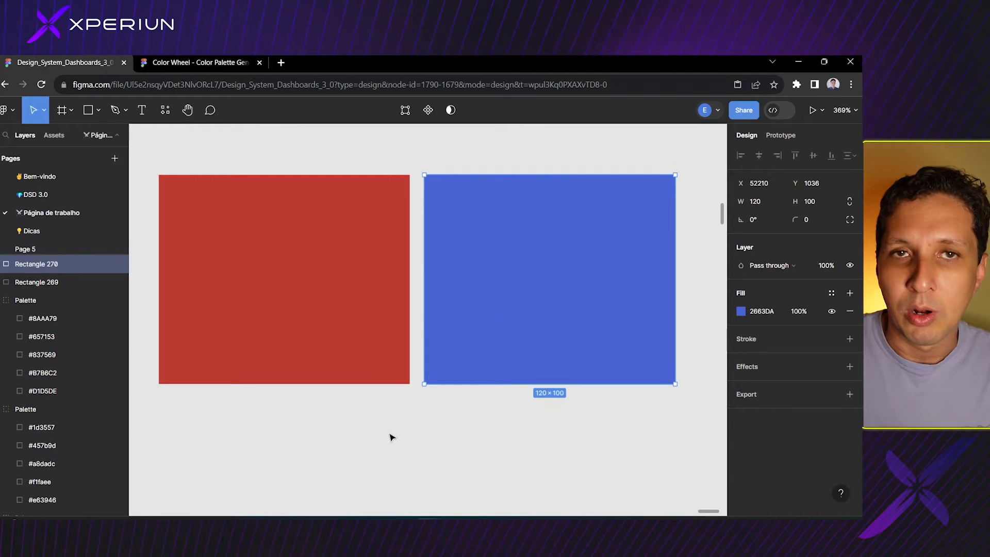
key(alt)
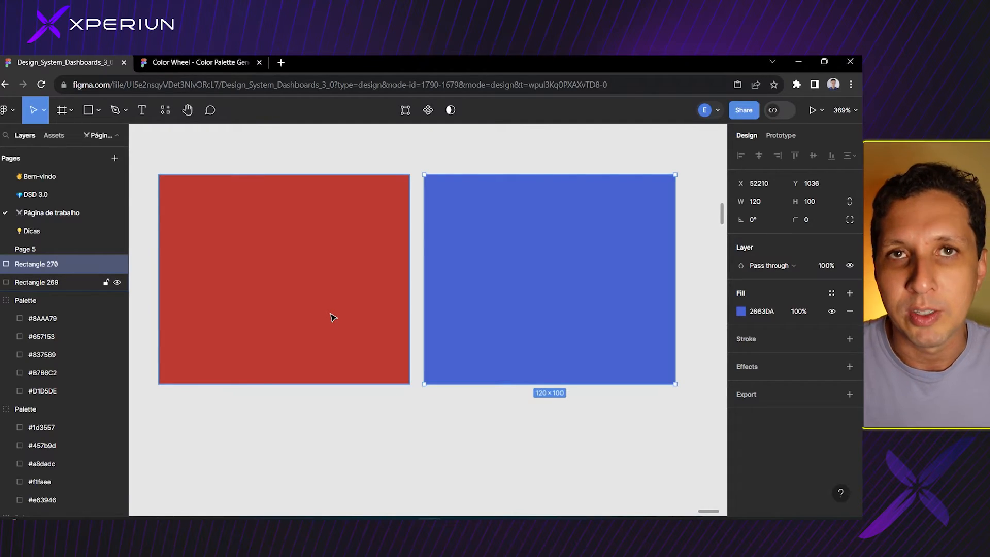
key(alt)
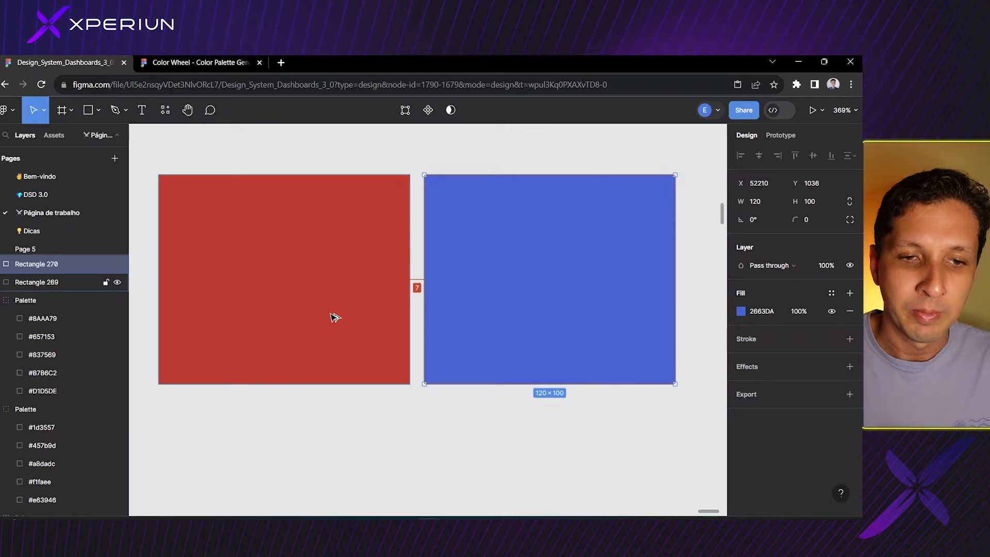
Nudge the blue rectangle 7 px left so it sits flush against the red one.
key(Left)
key(Left)
key(Left)
key(Left)
key(Left)
key(Left)
key(Left)
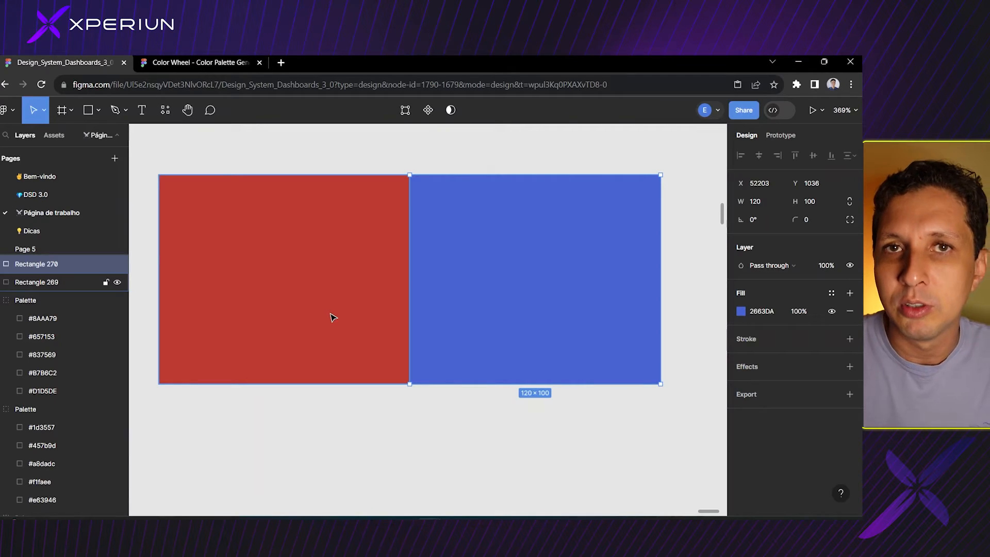
scroll(307, 379, up, 2)
scroll(309, 382, down, 5)
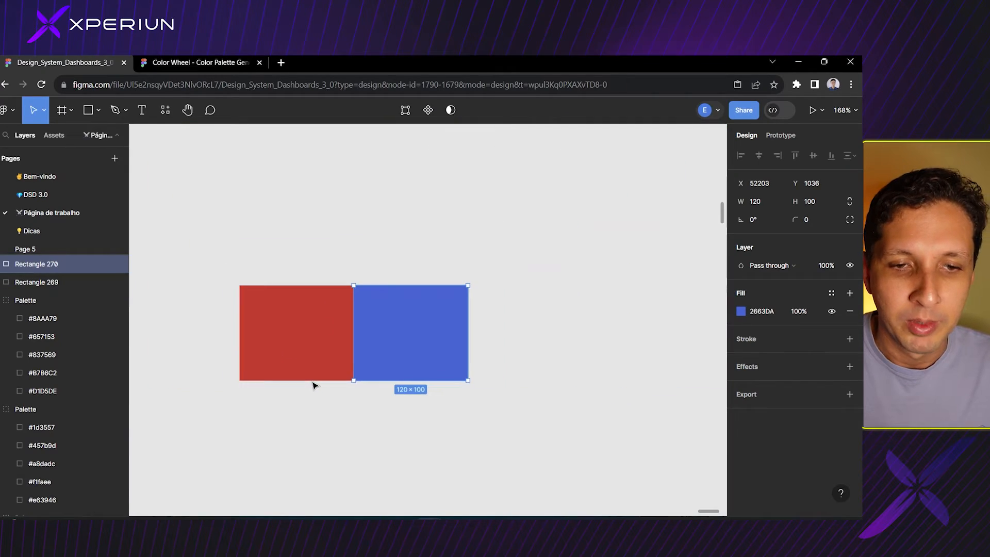
scroll(312, 384, down, 3)
scroll(314, 385, up, 1)
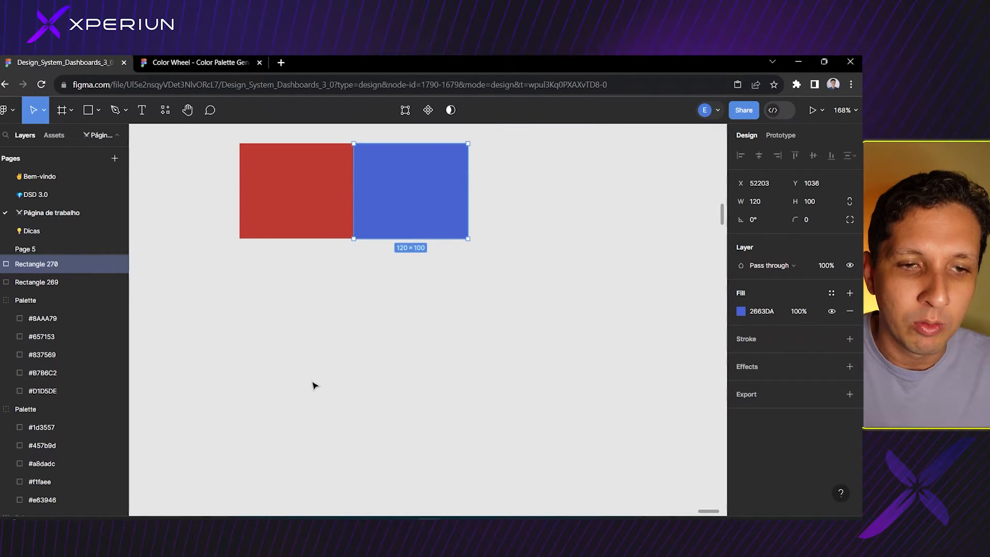
Draw a frame about 478 × 229 below the two rectangles and move it slightly closer to them.
click(62, 110)
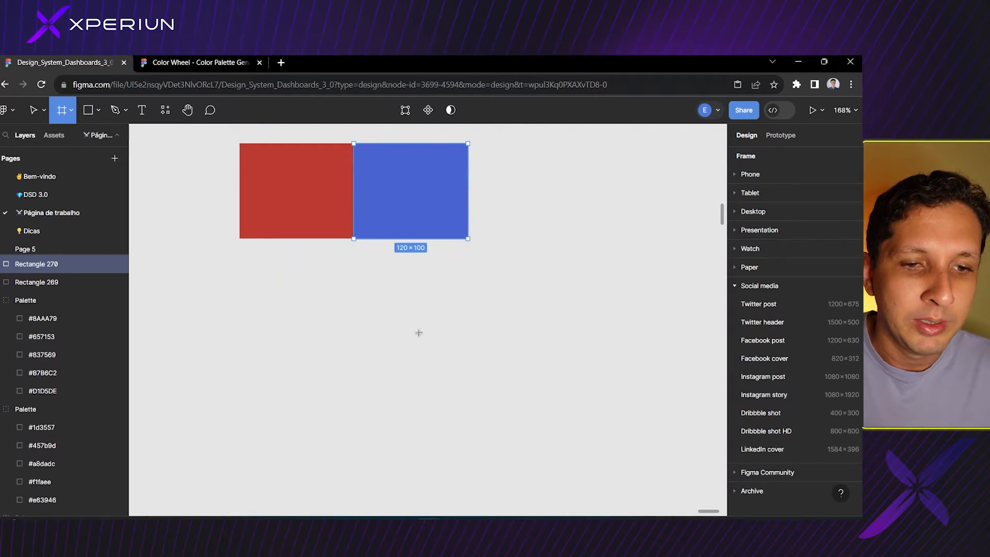
drag(239, 289, 695, 507)
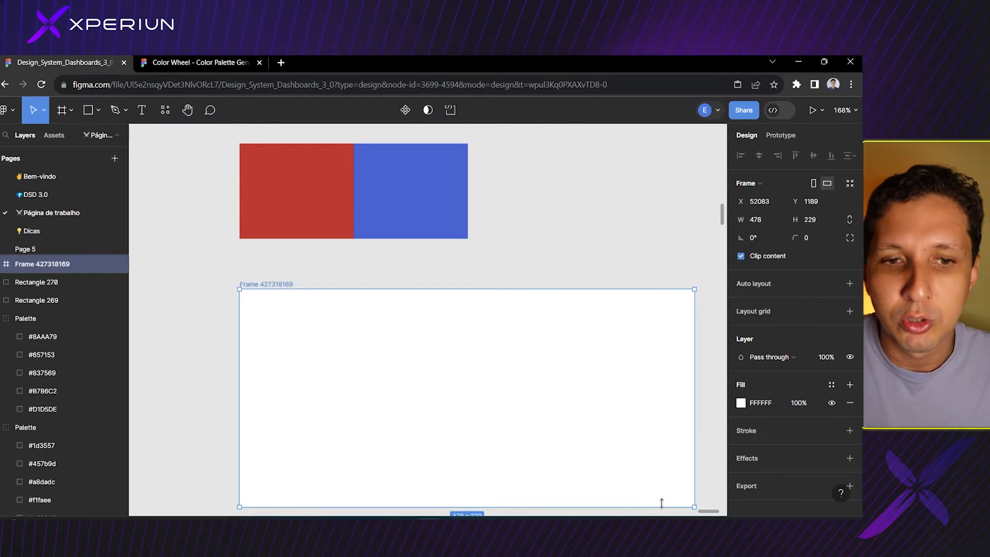
drag(258, 287, 252, 260)
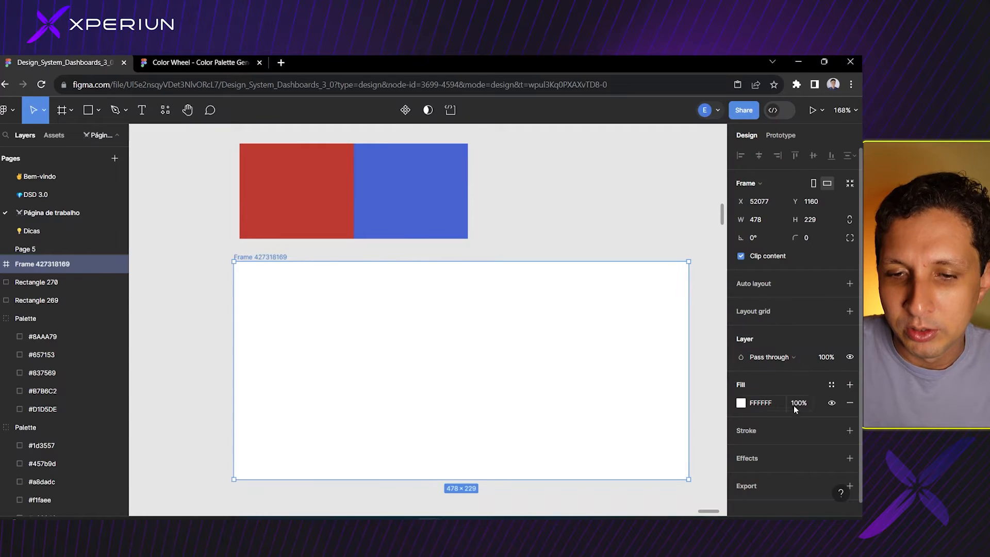
Add a uniform layout grid to the new frame and open the grid's settings to inspect its squares.
scroll(791, 412, down, 1)
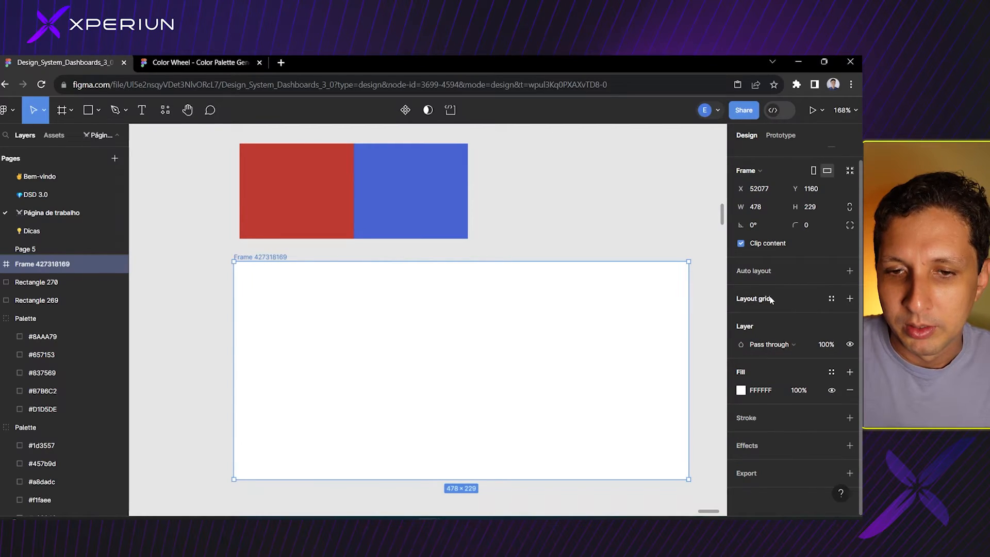
click(849, 298)
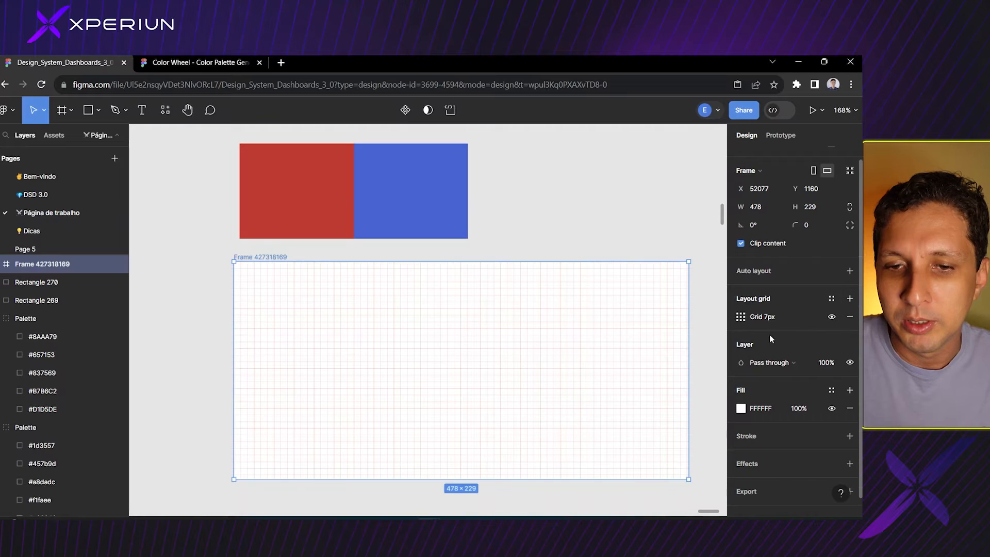
click(738, 320)
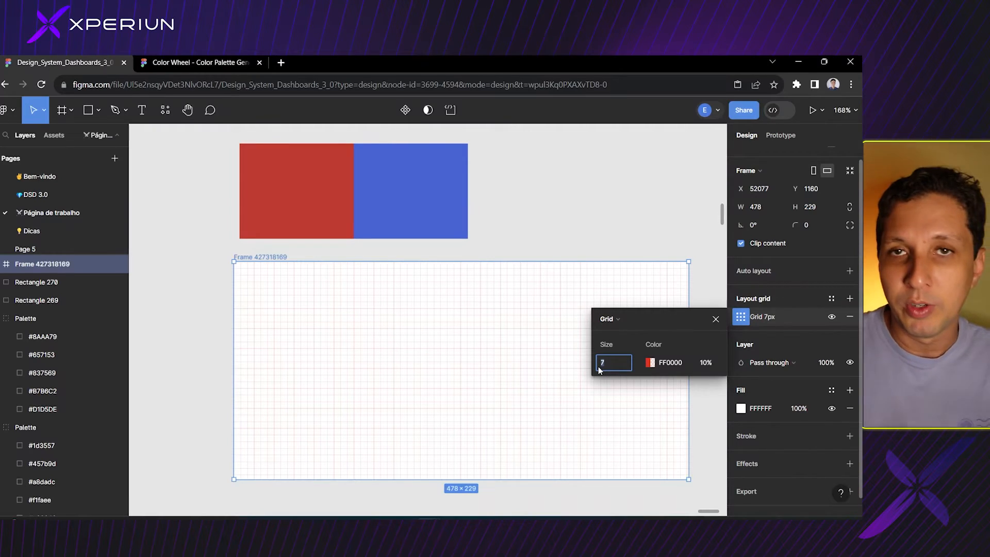
scroll(361, 383, up, 5)
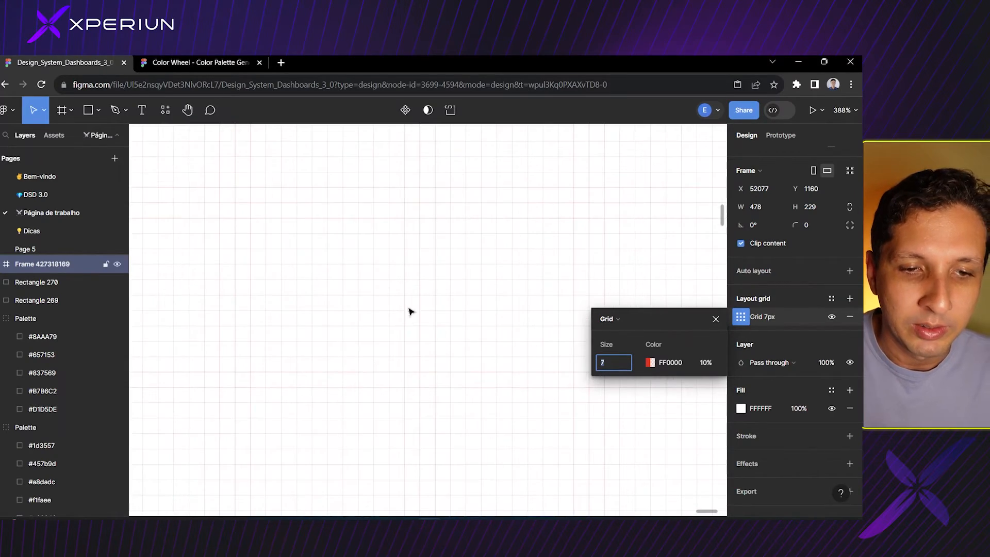
scroll(408, 307, down, 2)
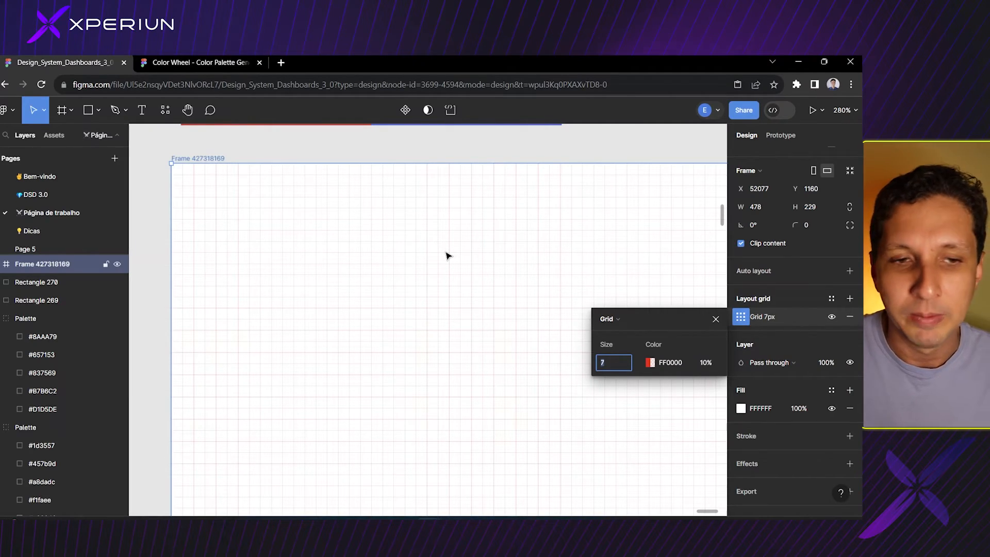
Move the red rectangle into the gridded frame, aligned to the grid lines at X 49, Y 35.
scroll(364, 274, up, 3)
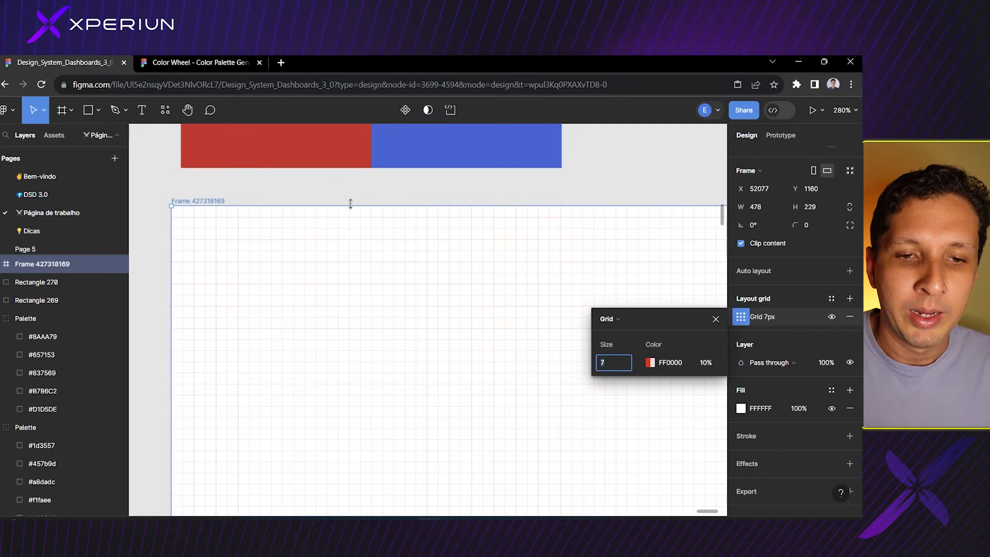
drag(347, 150, 388, 384)
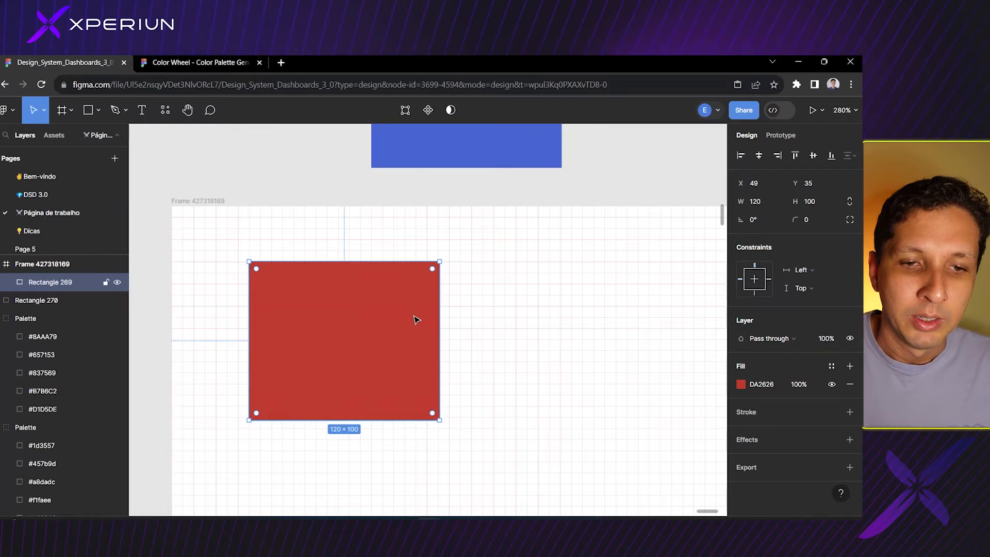
scroll(251, 323, up, 5)
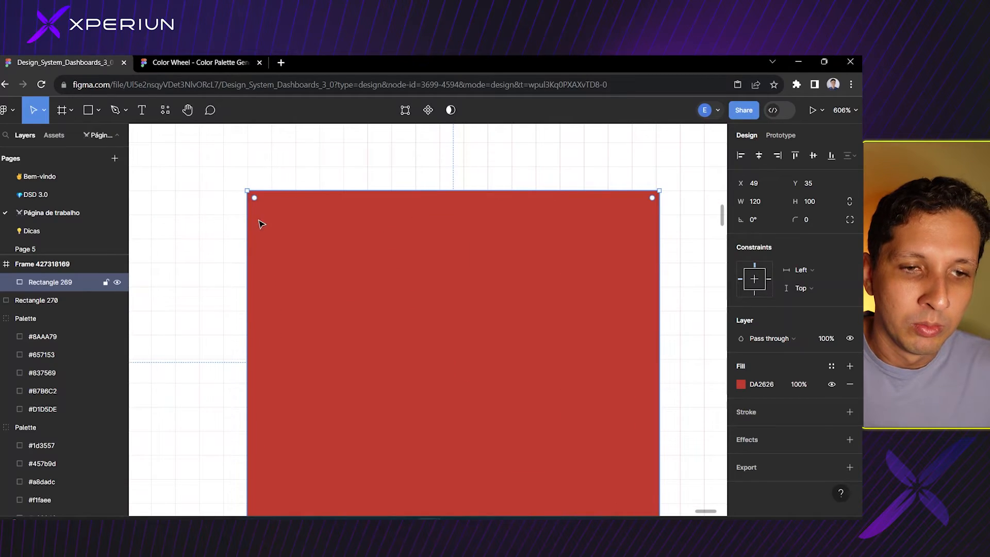
drag(259, 224, 260, 226)
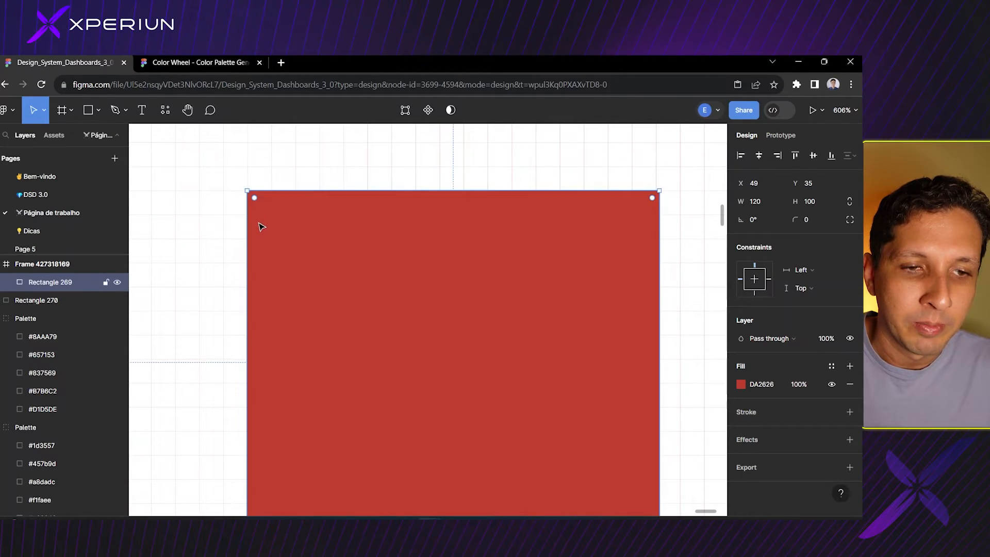
Nudge the red rectangle 7 px to the right in 1 px steps to the next grid line.
key(Right)
key(Right)
key(Right)
key(Right)
key(Right)
key(Right)
key(Right)
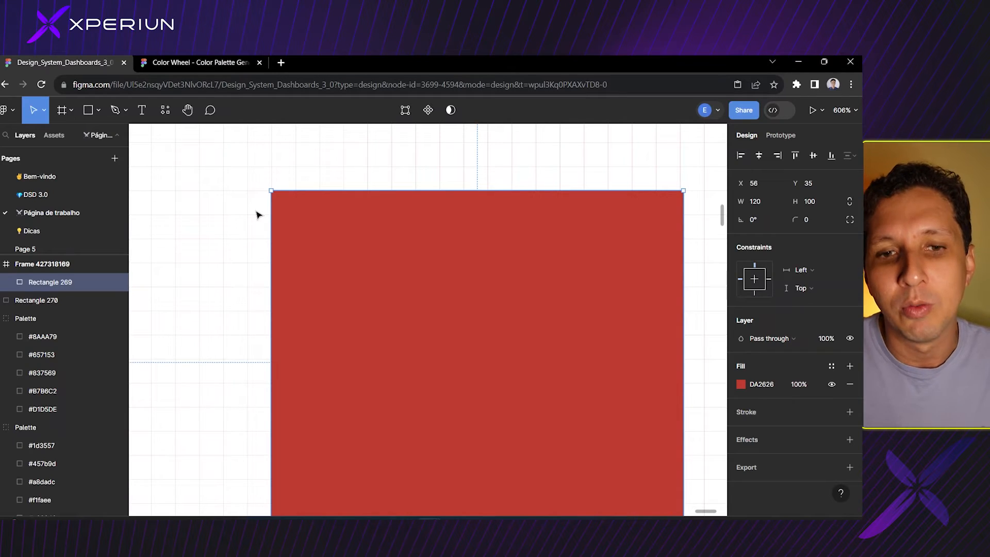
Set the frame's layout grid size to 10 px.
scroll(258, 214, down, 5)
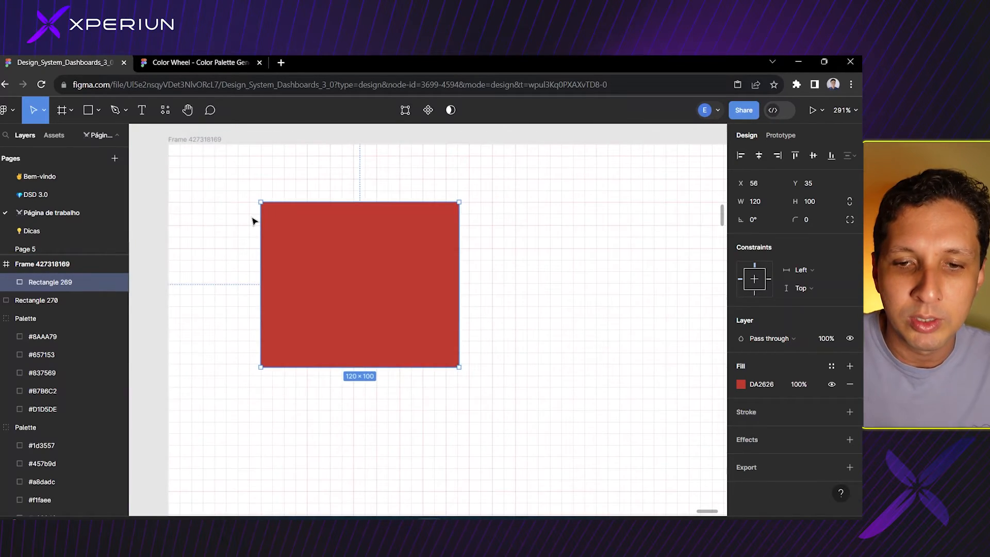
click(178, 147)
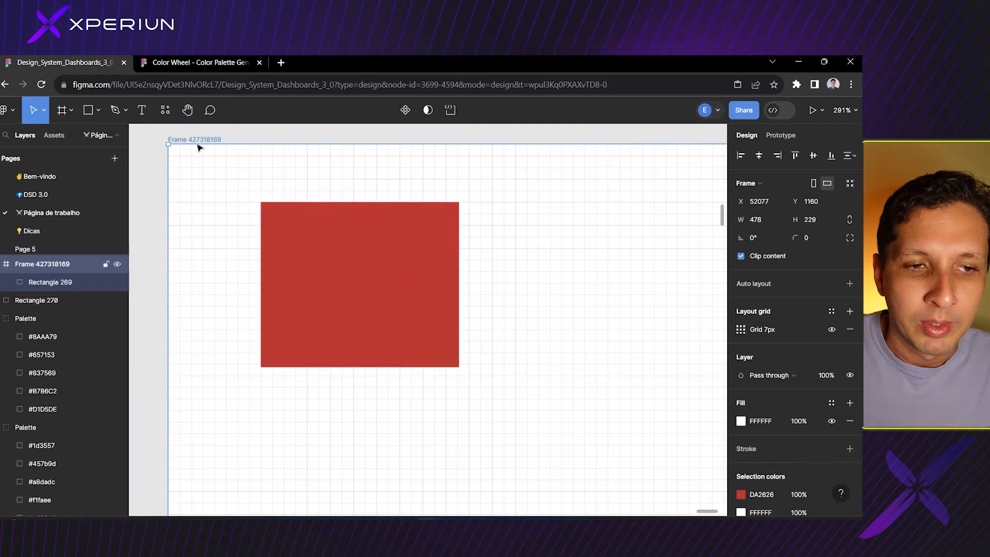
click(740, 329)
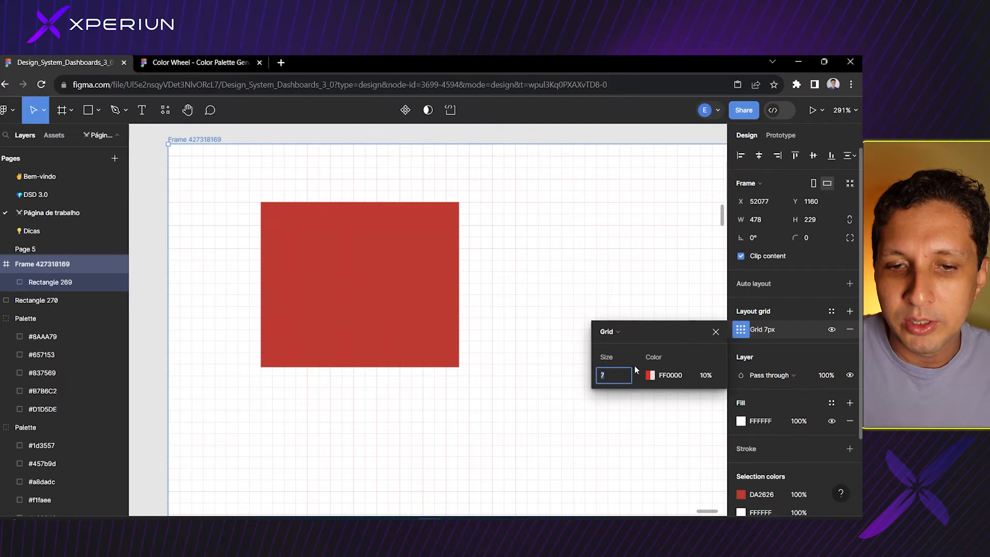
text(10)
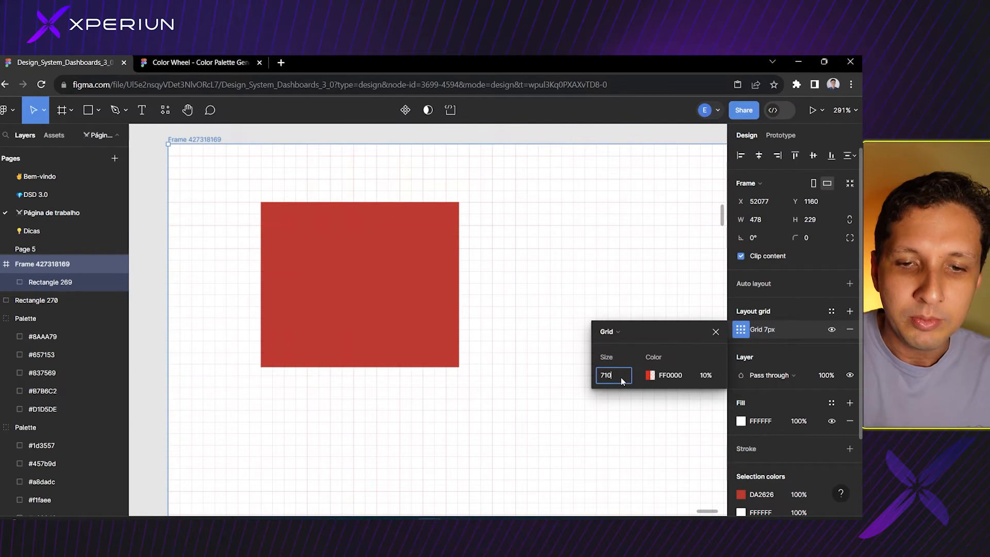
text(10)
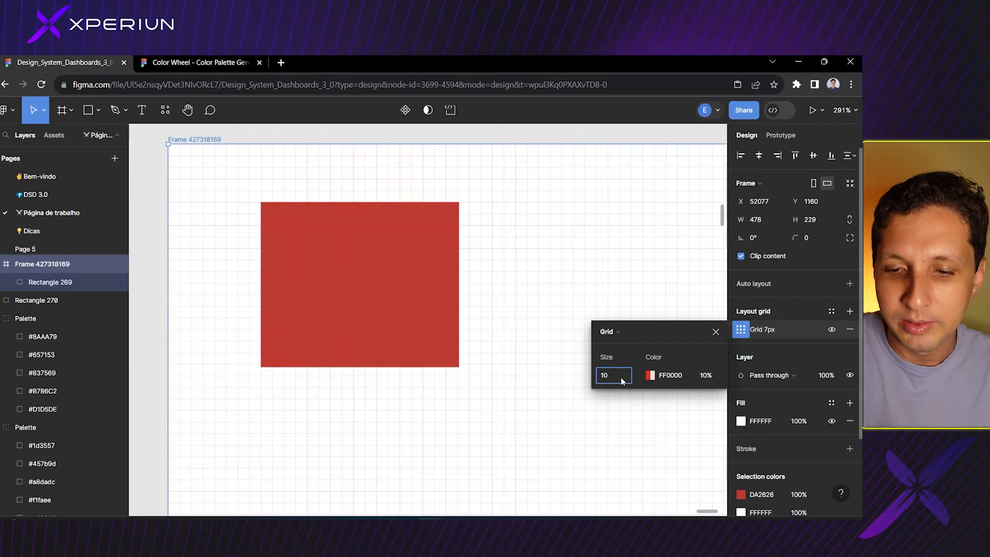
key(Return)
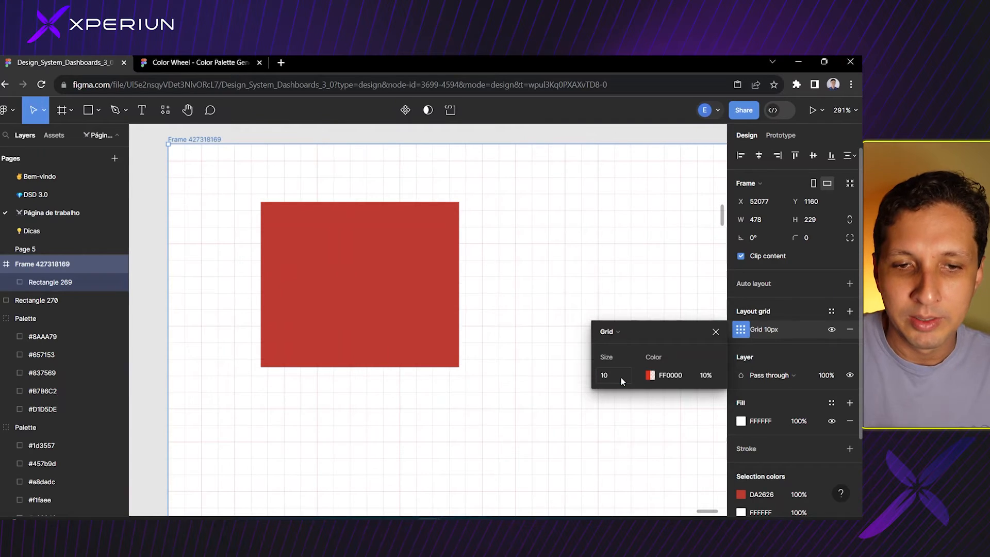
Reposition the red rectangle at X 50, Y 30 so its edges line up with the 10 px grid.
click(336, 278)
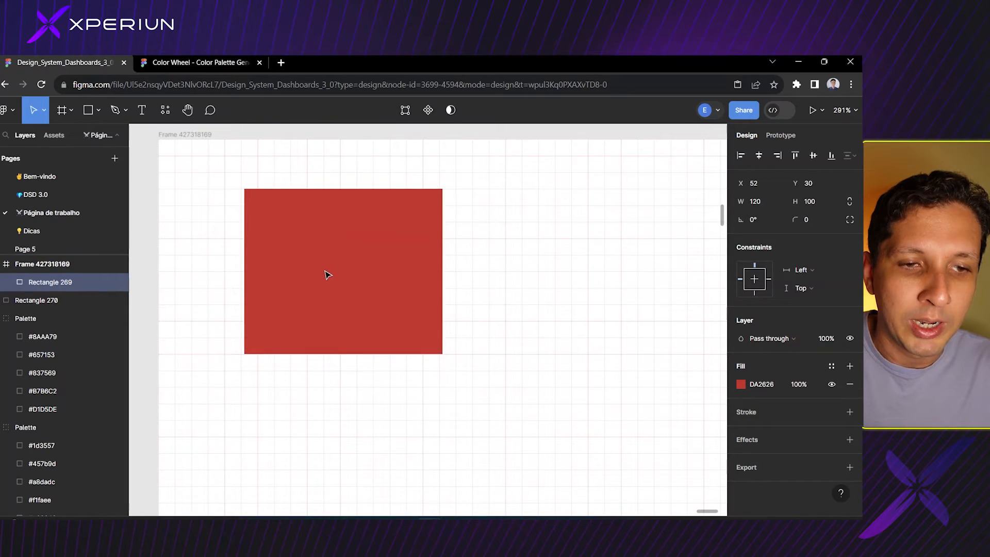
drag(327, 274, 324, 273)
scroll(276, 269, up, 4)
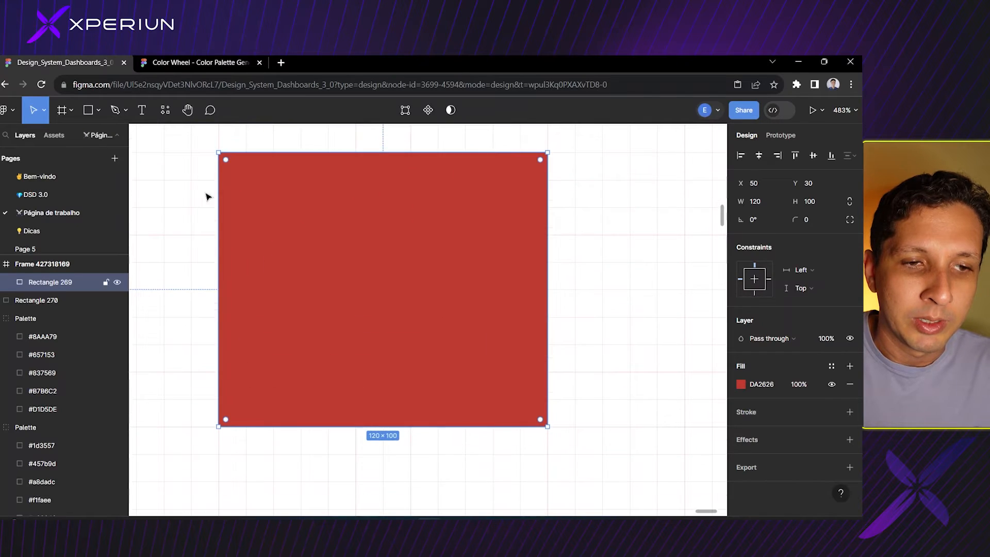
scroll(222, 197, up, 3)
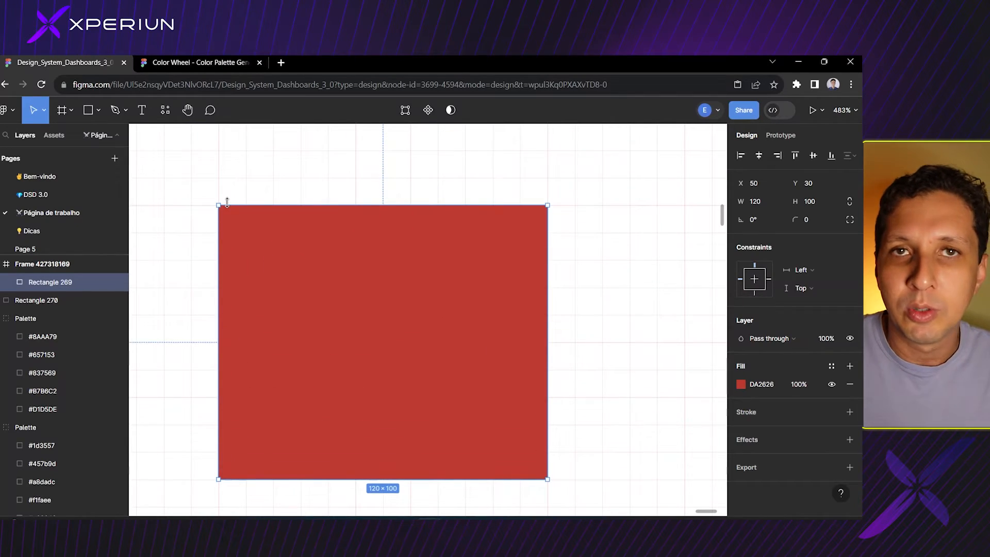
Nudge the red rectangle 7 px to the right in 1 px steps to compare it with the 10 px grid.
key(Right)
key(Right)
key(Right)
key(Right)
key(Right)
key(Right)
key(Right)
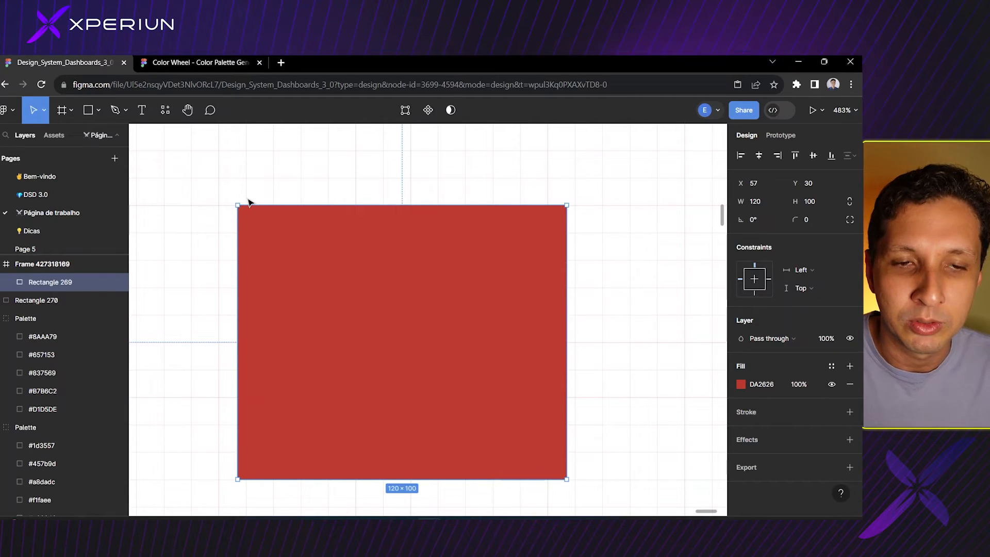
mouse_move(247, 204)
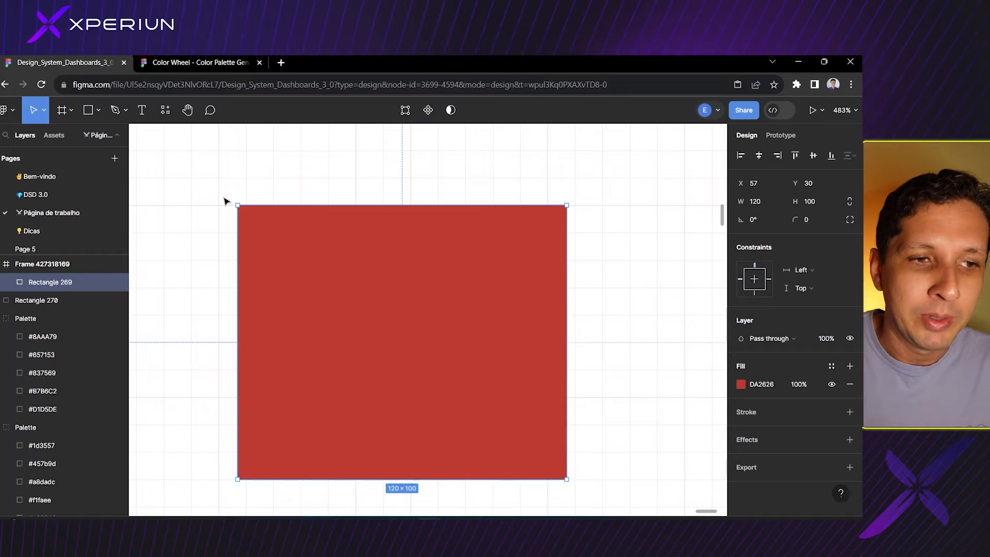
Set the big nudge amount to 10 in the preferences.
click(7, 119)
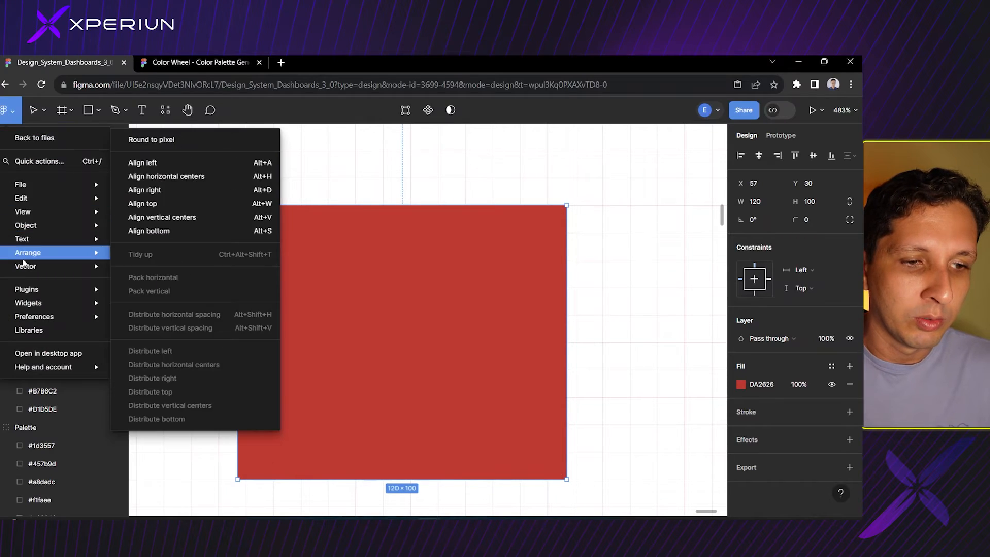
mouse_move(51, 316)
mouse_move(206, 377)
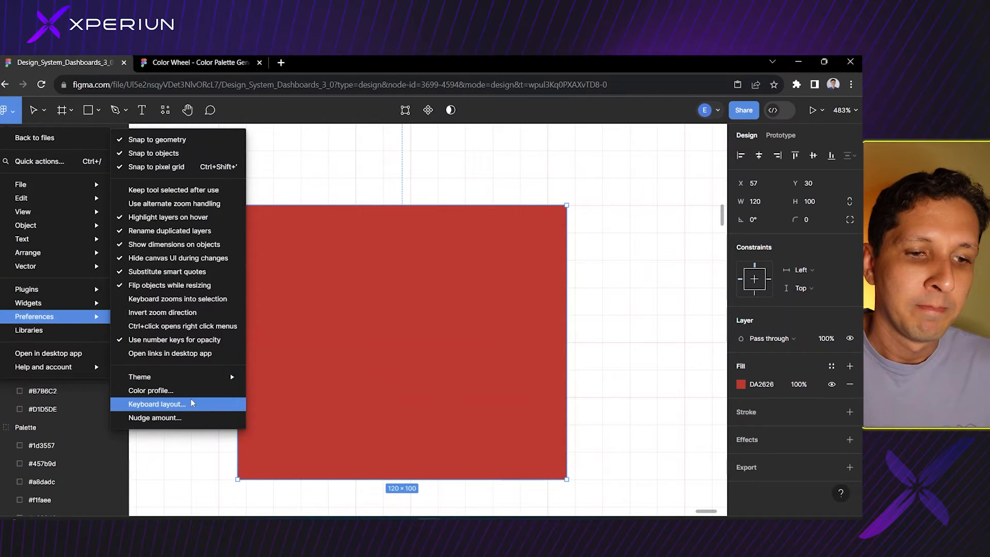
click(191, 416)
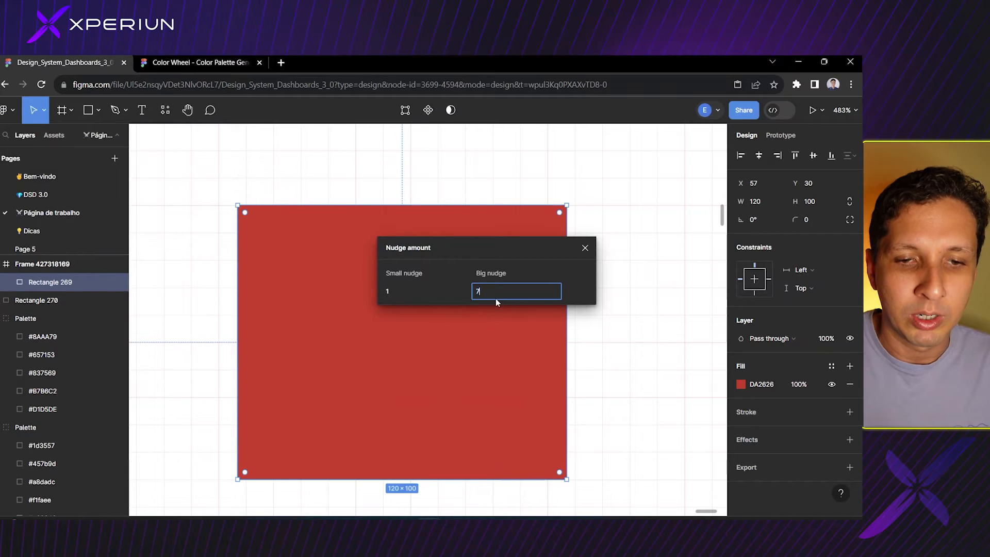
text(10)
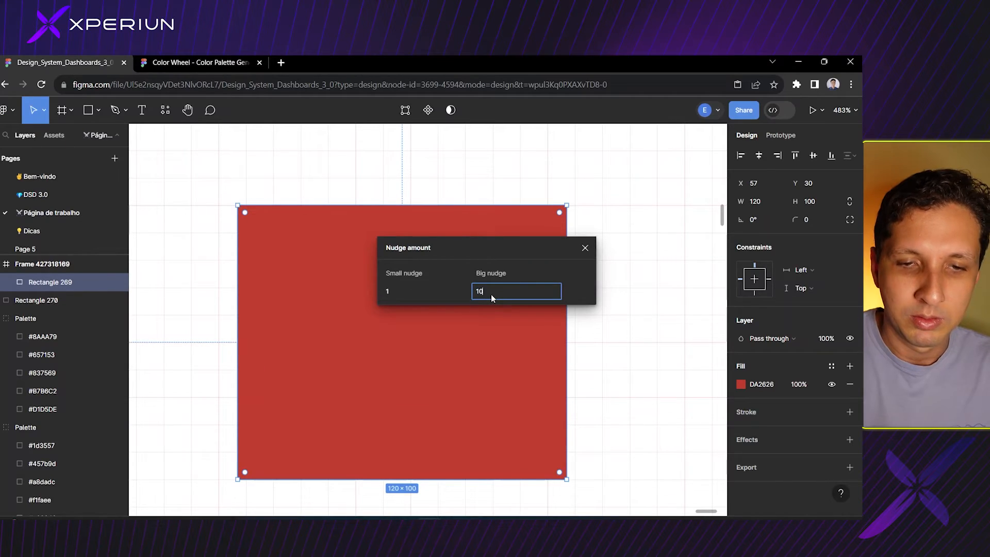
key(Return)
Nudge the red rectangle 7 px to the left in small steps, back onto the grid line at X 50.
key(Left)
key(Left)
key(Left)
key(Left)
key(Left)
key(Left)
key(Left)
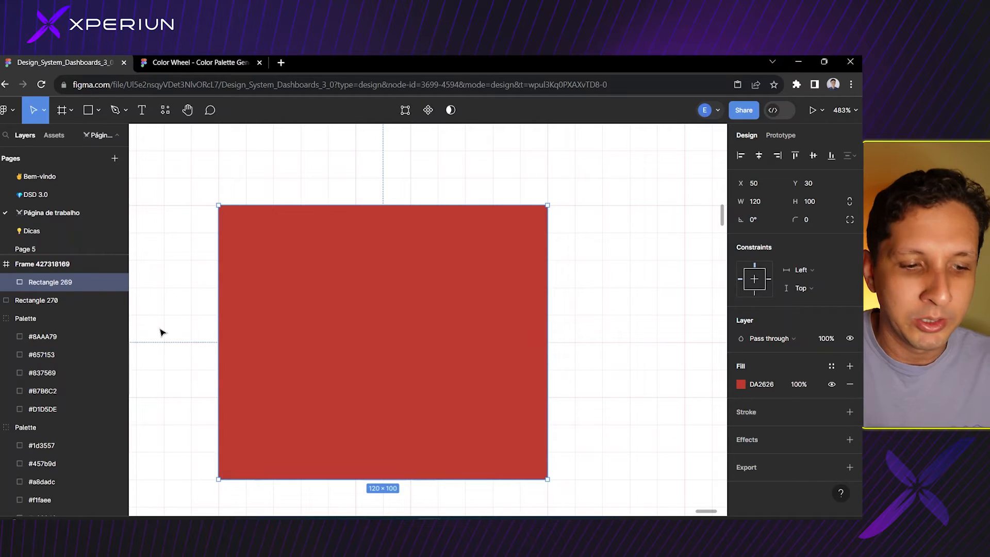
Move the red rectangle right by three big nudges of 10 px to X 80.
key(shift+Right)
key(shift+Right)
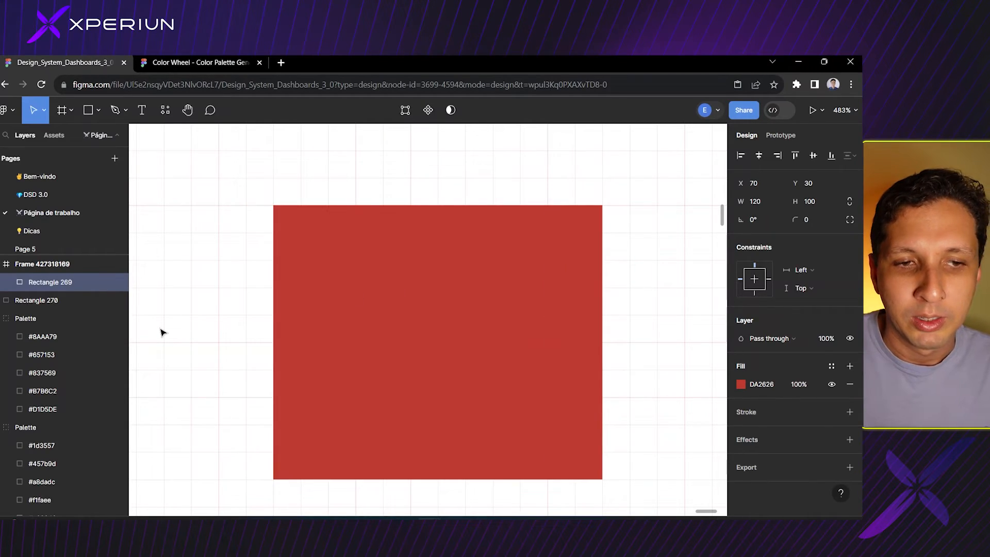
key(shift+Right)
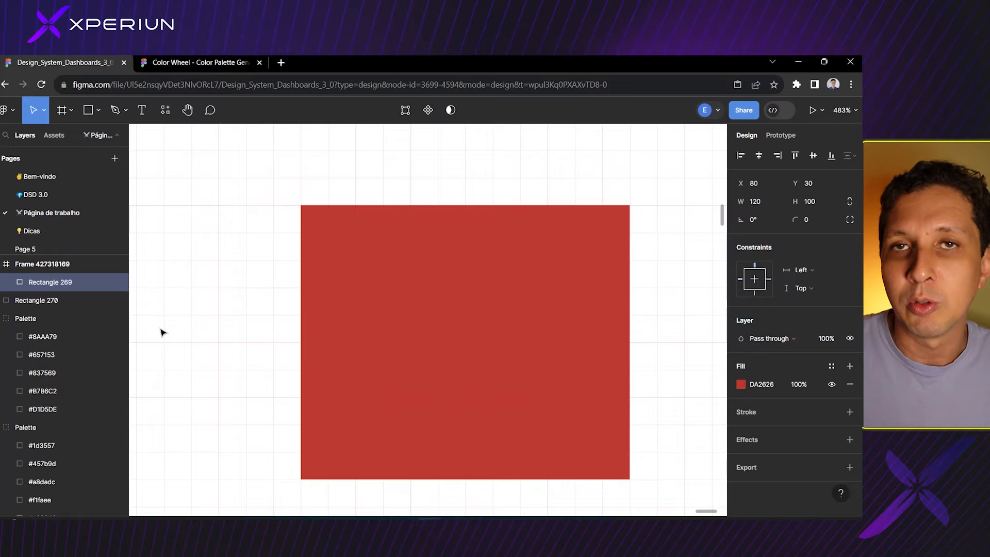
key(alt)
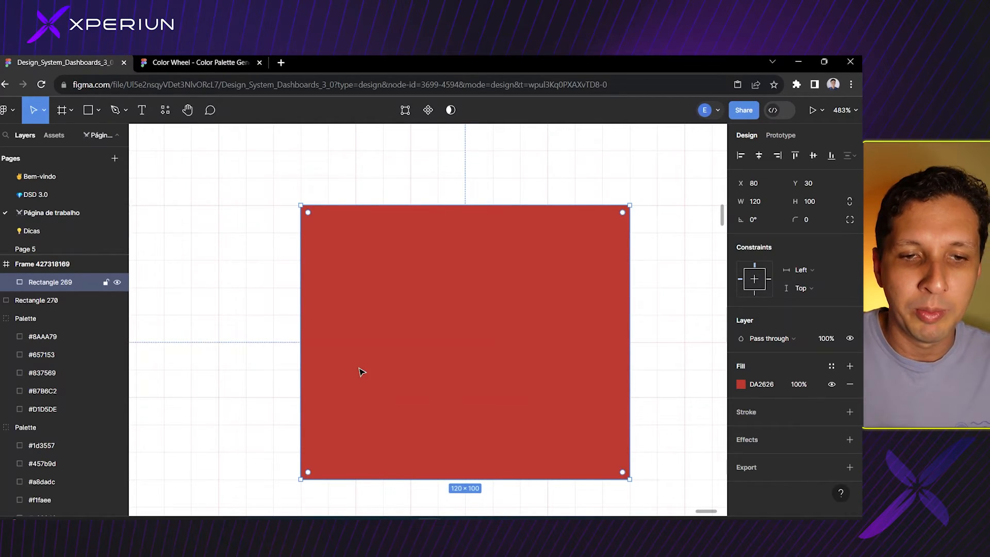
Move the blue rectangle into the frame at X 200, Y 30, flush against the red rectangle's right edge.
scroll(360, 369, down, 3)
click(453, 194)
drag(567, 409, 566, 381)
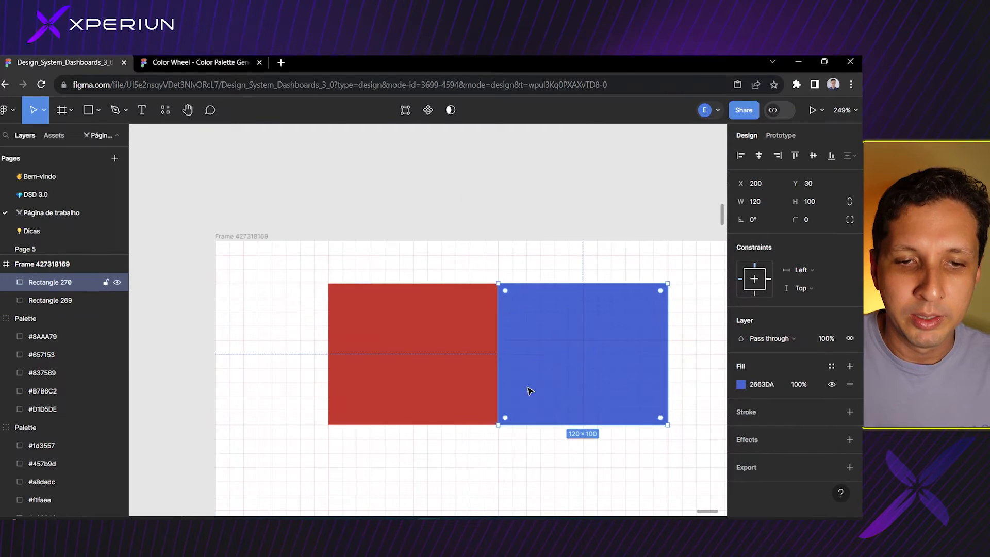
Pull the blue rectangle 16 px away from the red one and return it flush at X 200.
scroll(526, 389, up, 3)
drag(610, 311, 640, 310)
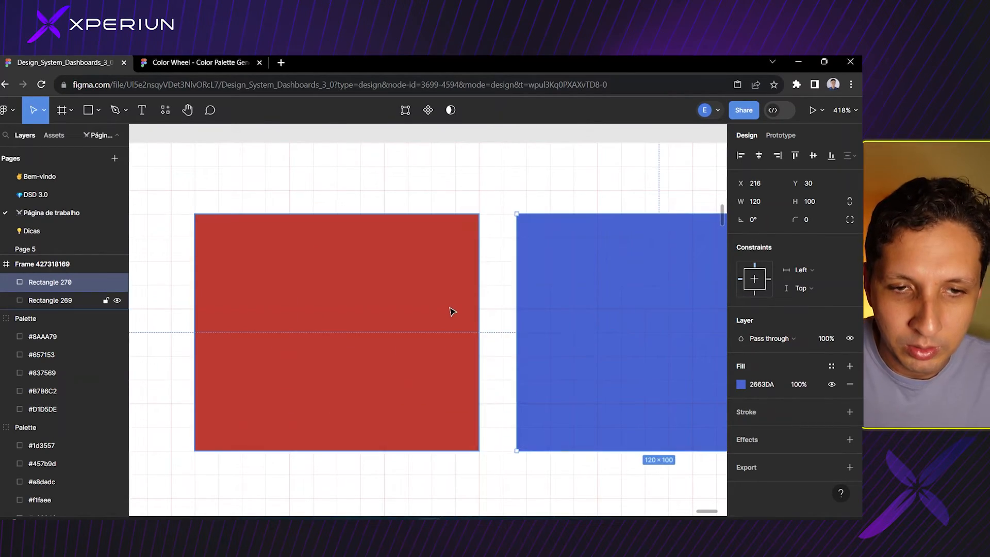
drag(574, 298, 533, 300)
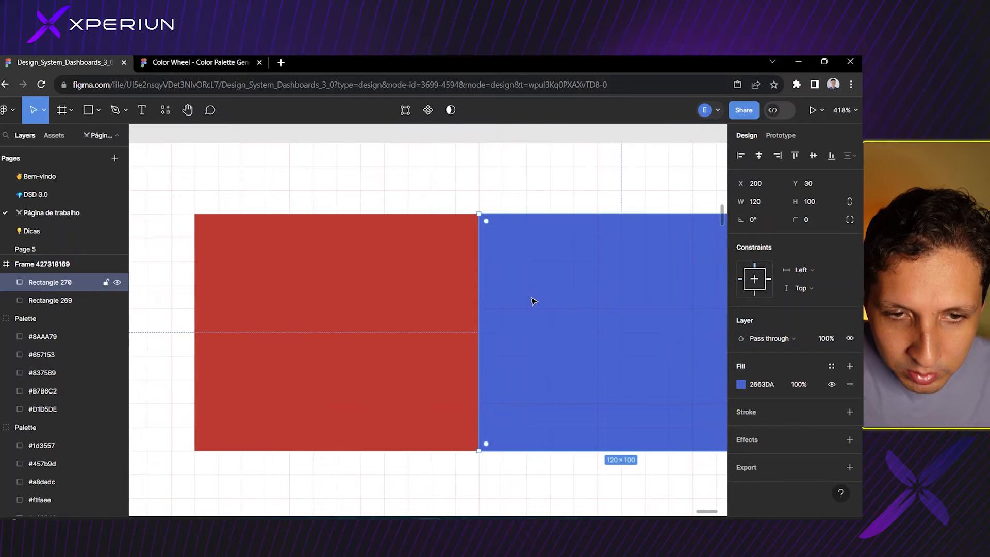
Move the blue rectangle right by two big nudges of 10 px to X 220, leaving a 20 px gap beside the red rectangle.
key(shift+Right)
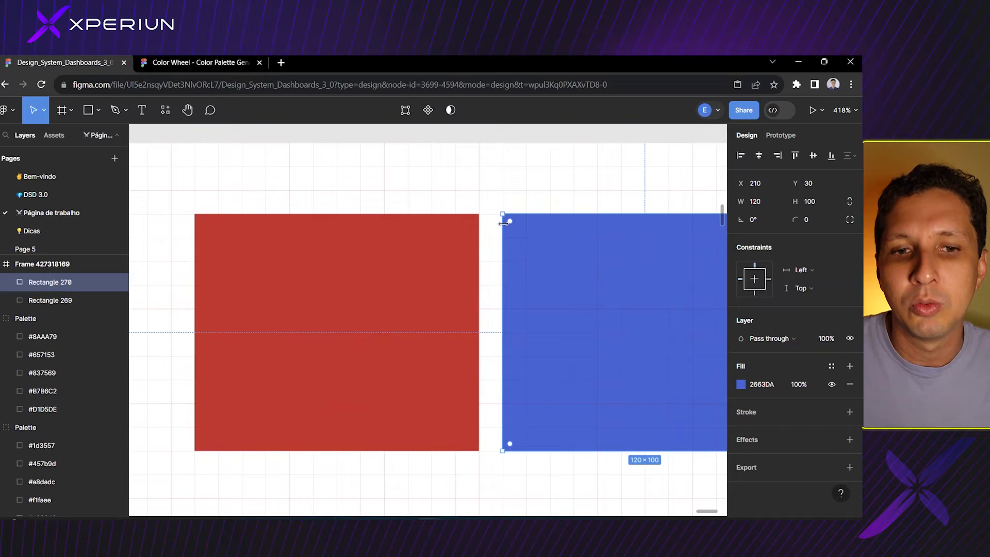
key(shift+Right)
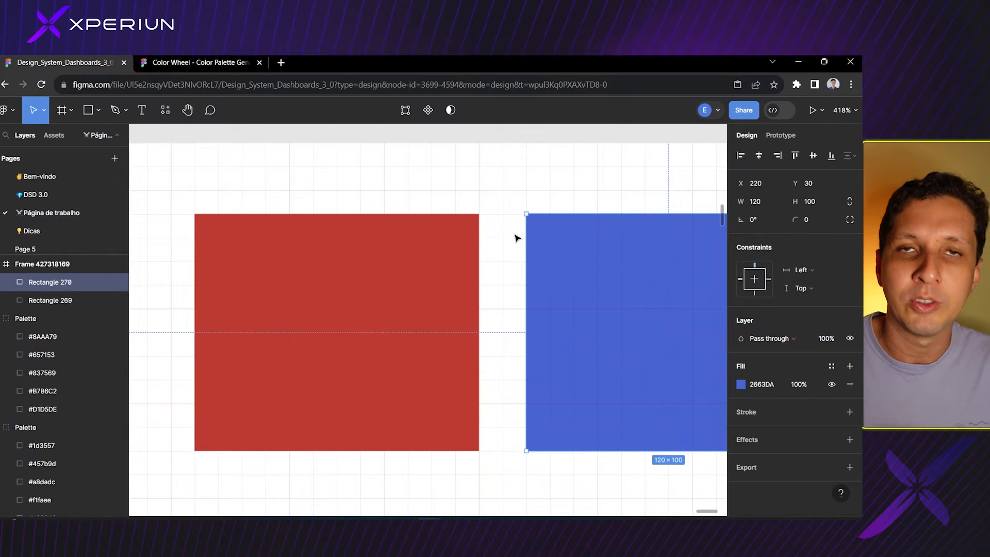
scroll(526, 235, down, 1)
scroll(531, 233, down, 3)
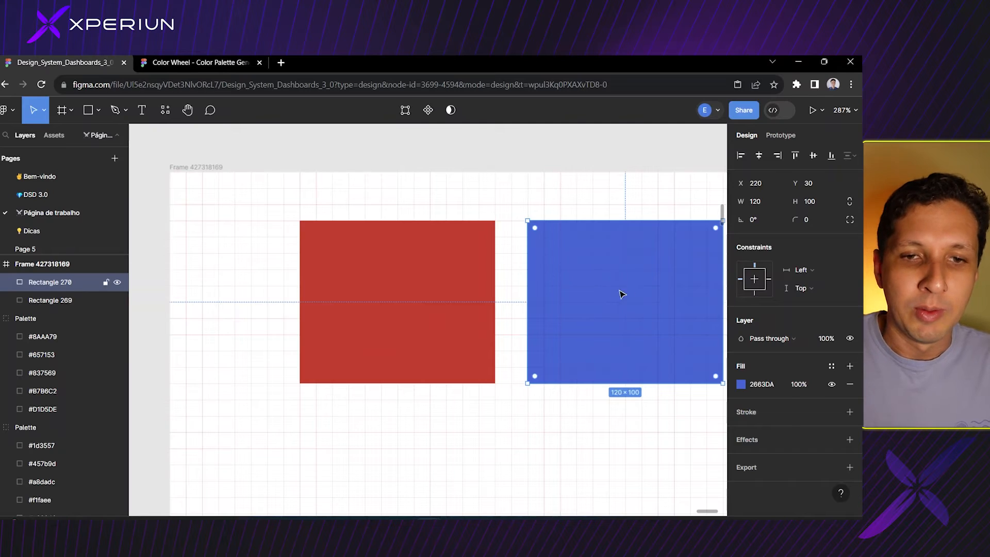
scroll(315, 251, down, 5)
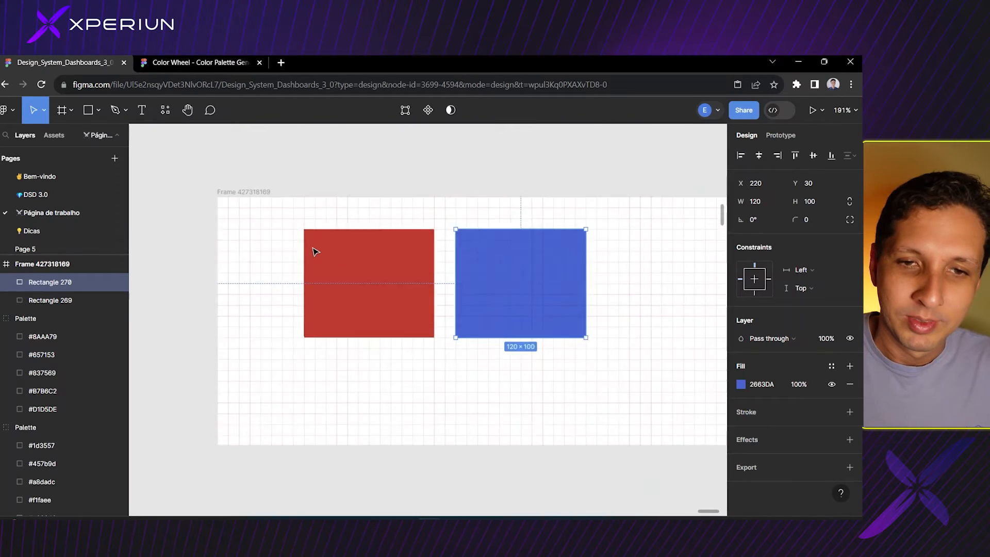
scroll(315, 251, right, 10)
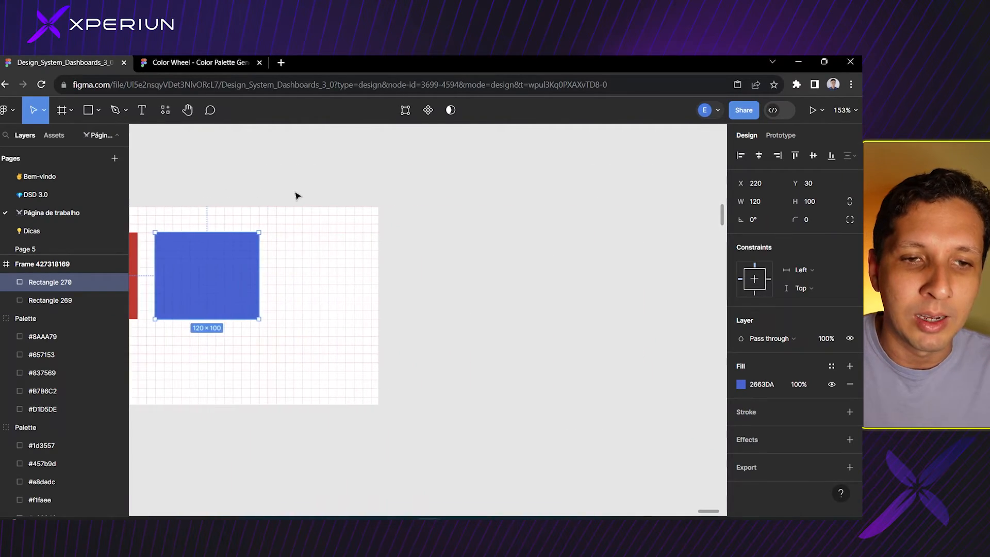
scroll(291, 196, right, 3)
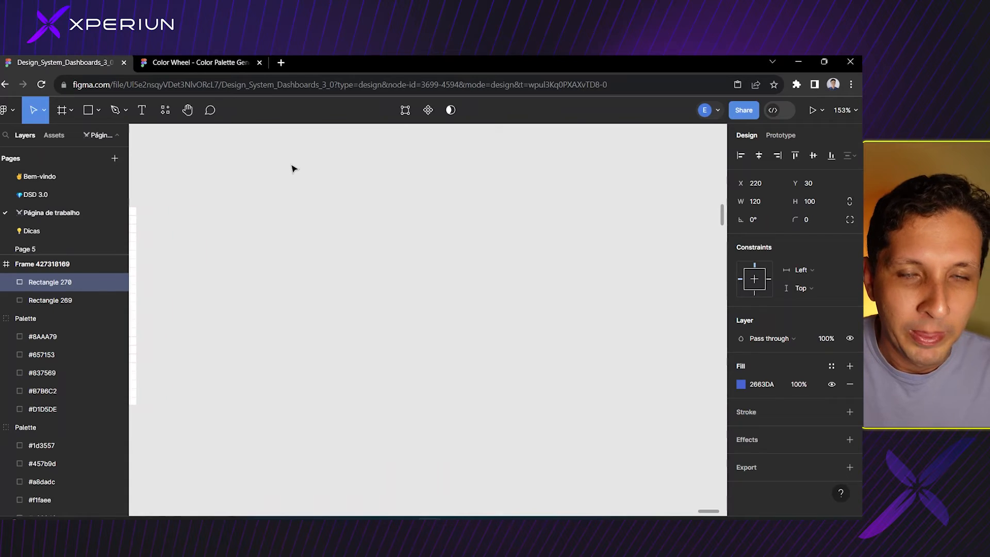
Switch to the Figma Color Wheel page and pick the lavender base color #BCA7F5 on the wheel.
click(163, 63)
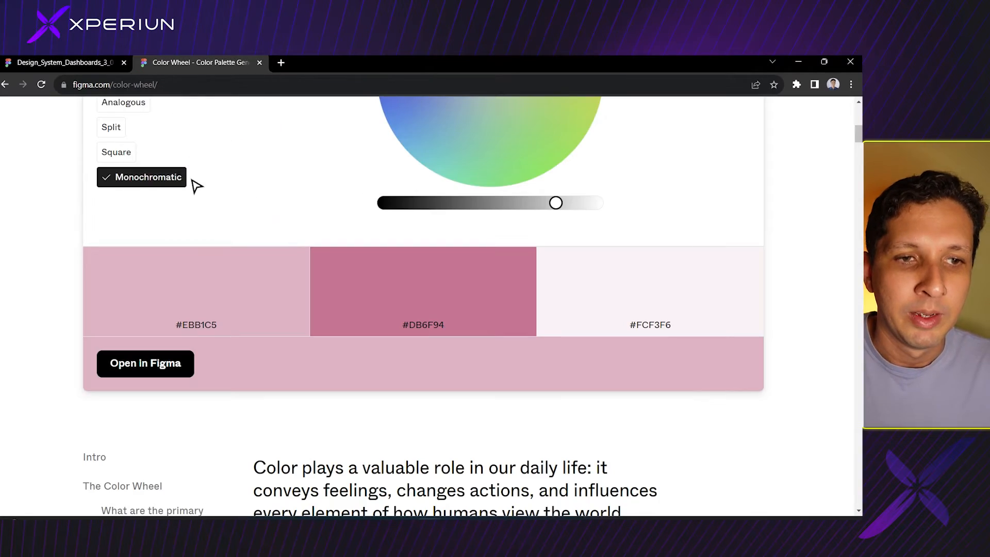
scroll(233, 198, up, 7)
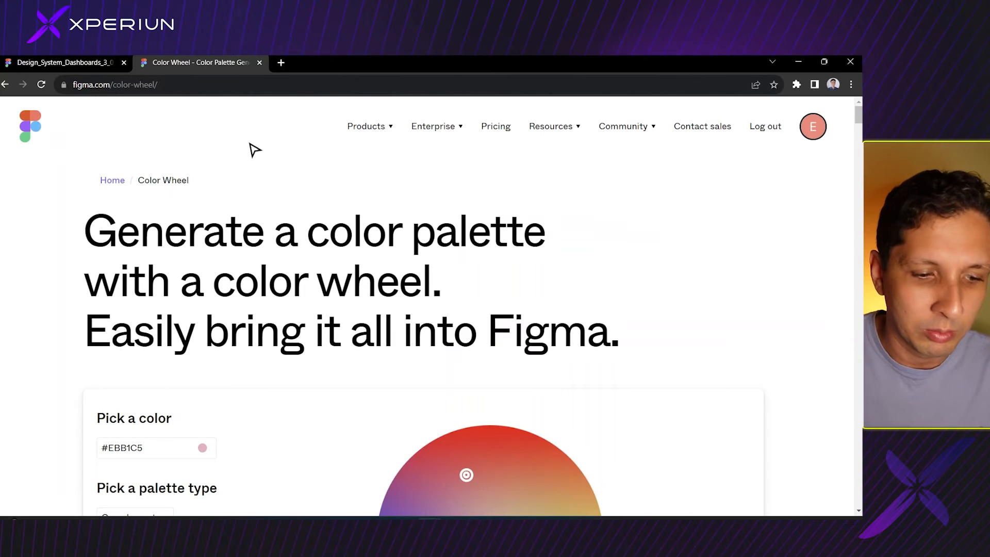
scroll(500, 186, down, 1)
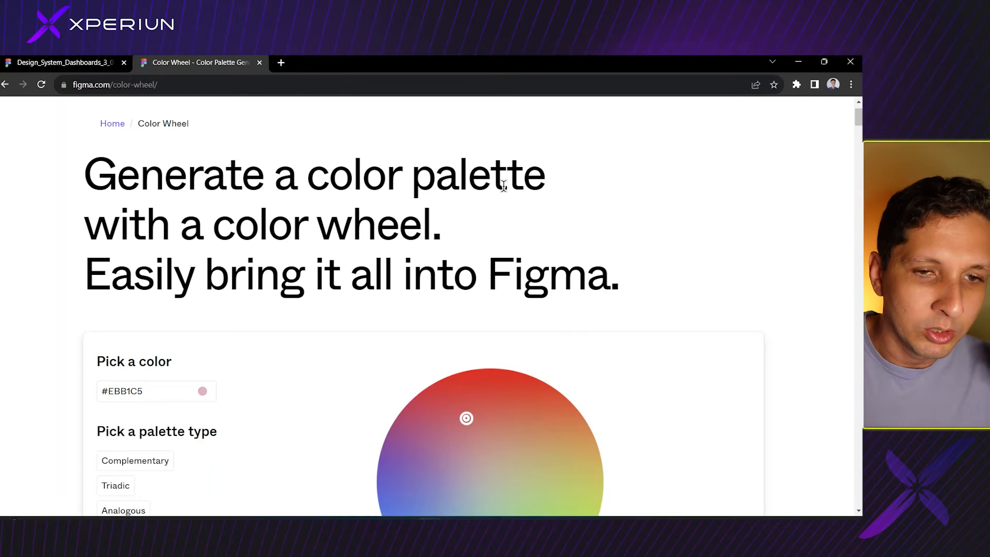
scroll(158, 242, down, 2)
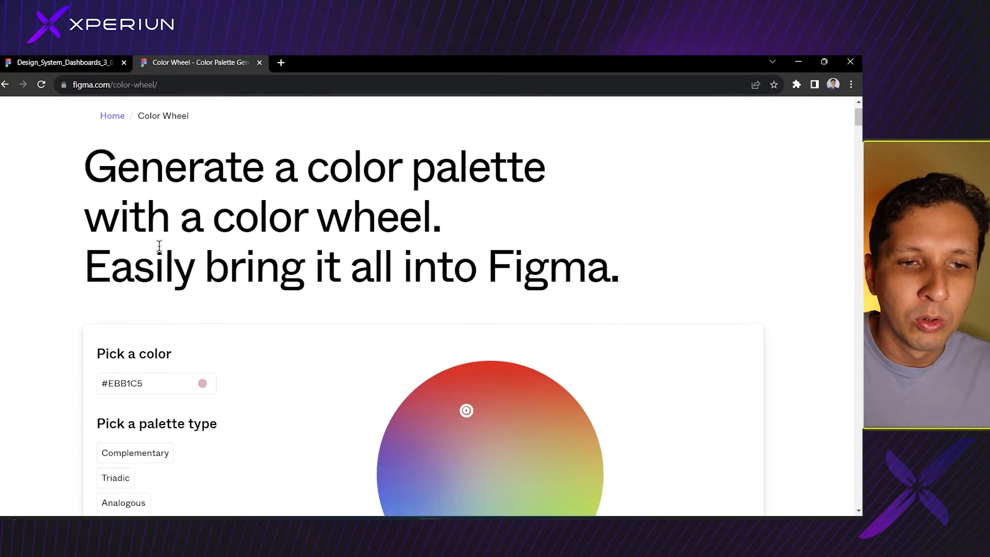
scroll(157, 243, up, 1)
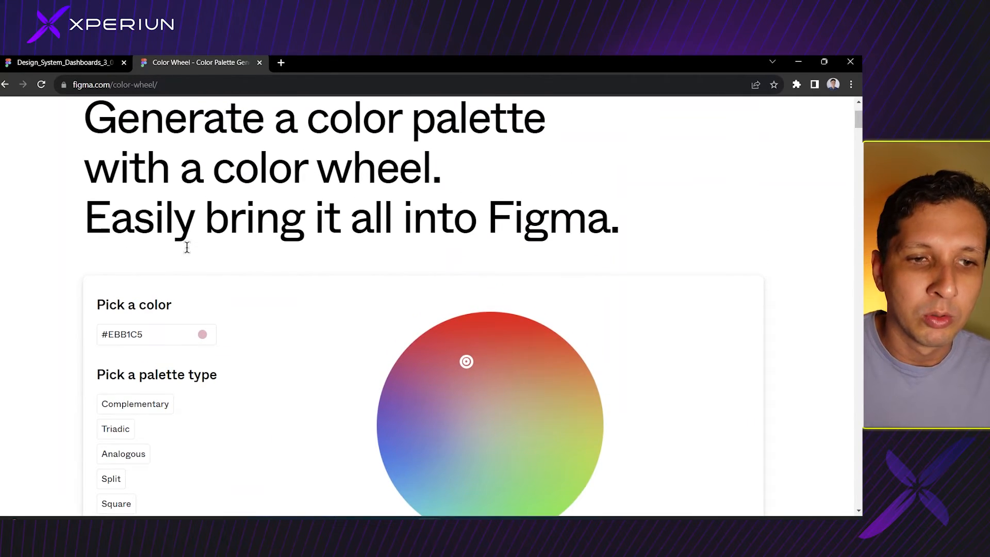
scroll(436, 301, down, 3)
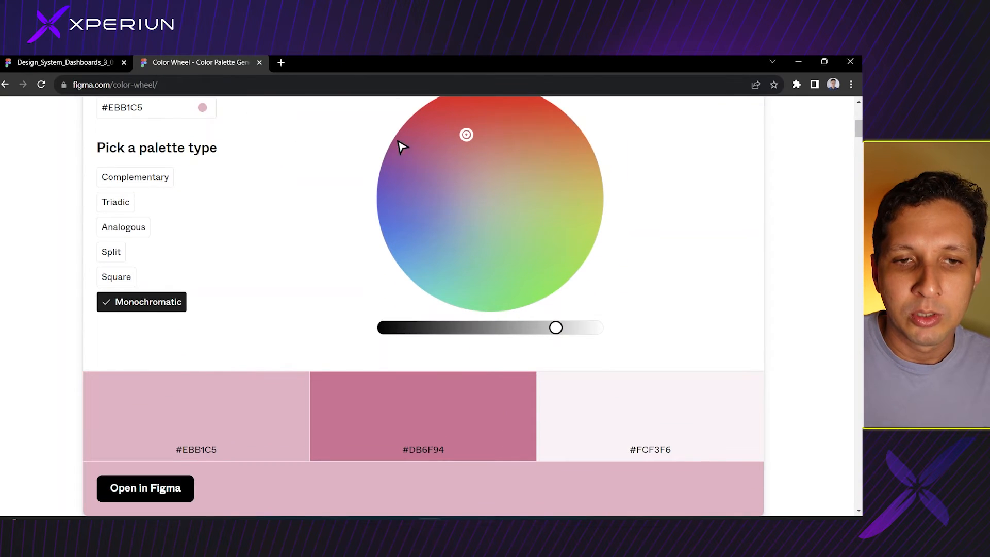
drag(420, 198, 404, 220)
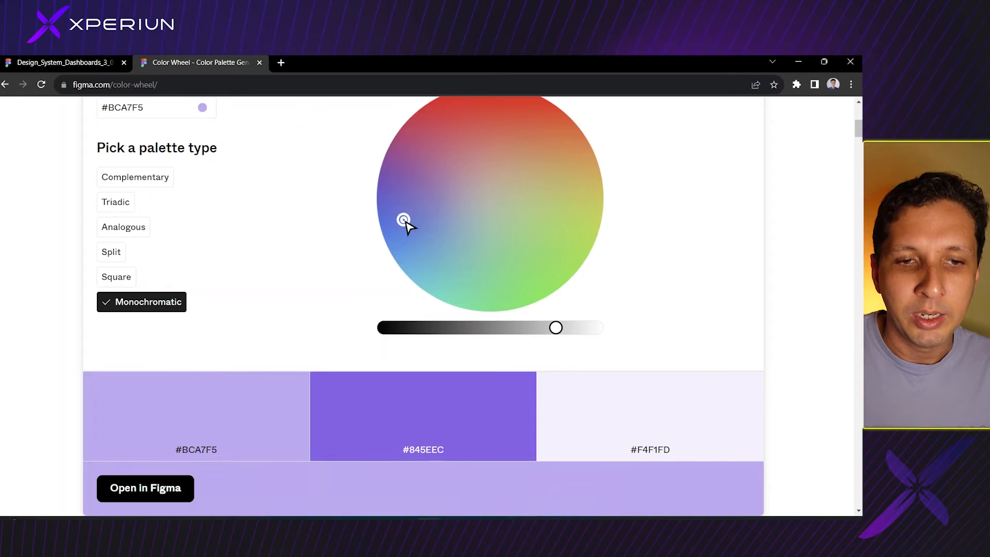
Try the Complementary, Triadic, Analogous, Monochromatic, Square and Split palette types for the base color, finishing on Complementary.
click(133, 185)
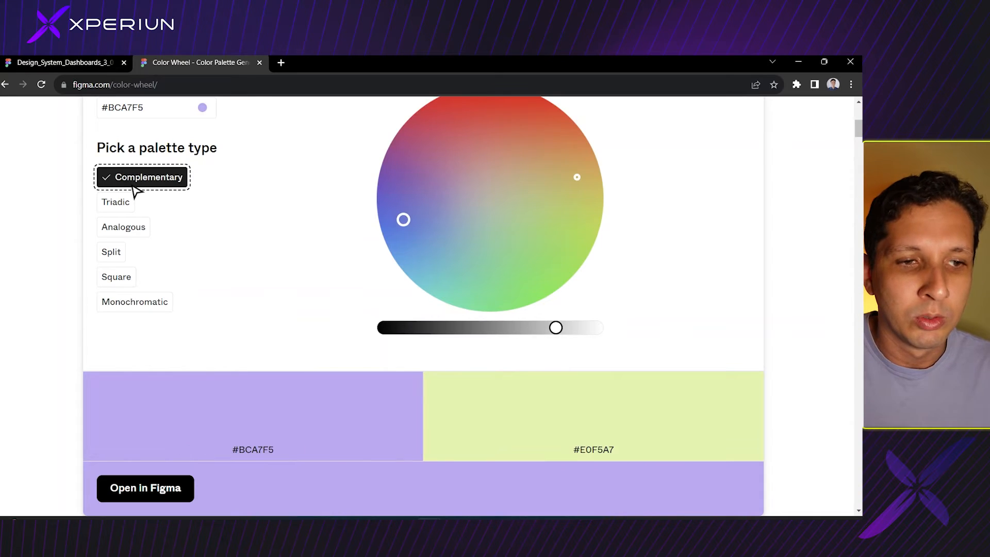
click(126, 205)
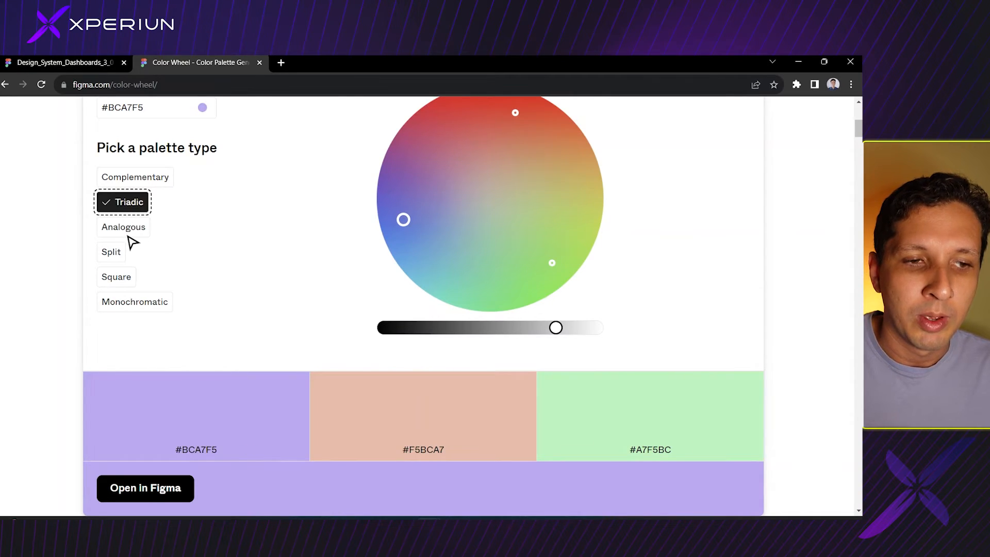
click(128, 233)
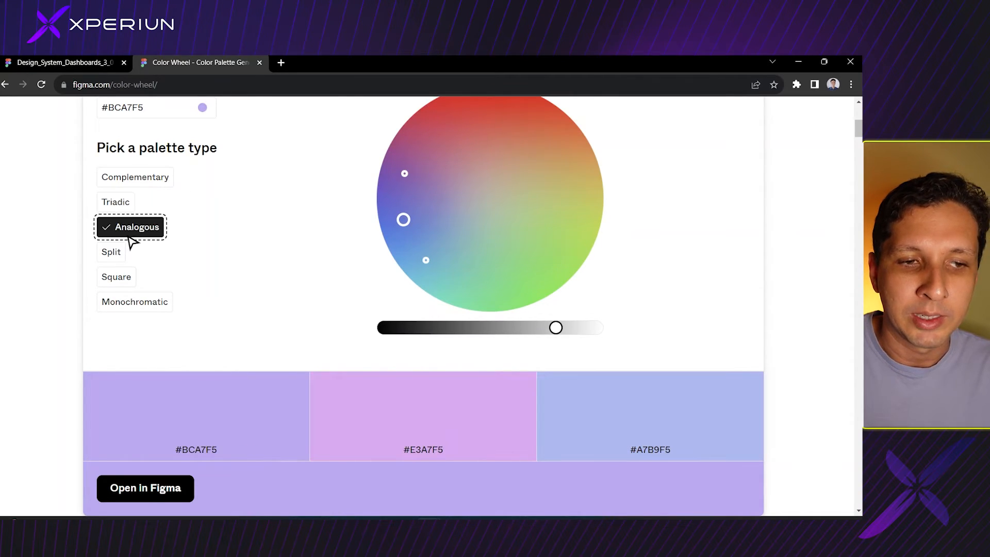
click(137, 308)
click(130, 282)
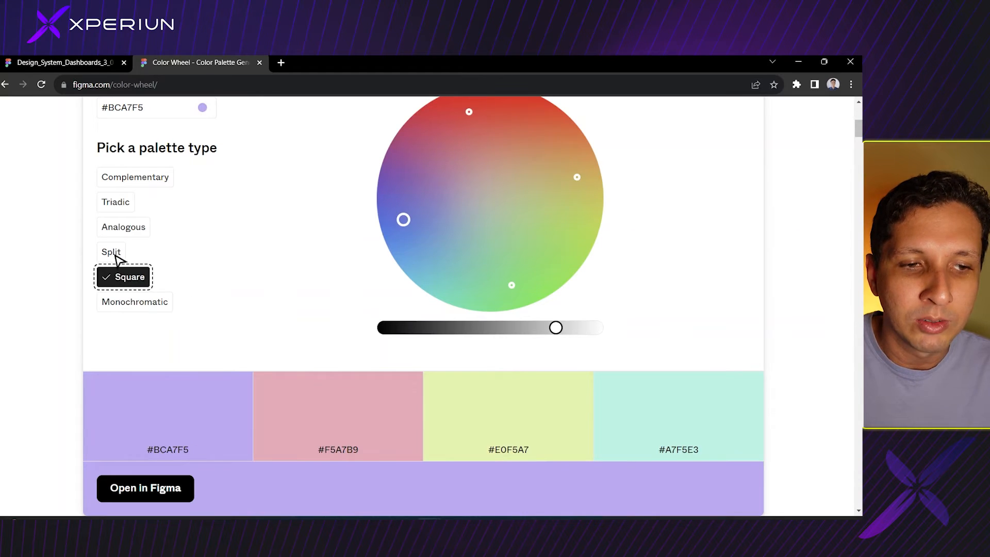
click(114, 252)
click(121, 228)
click(126, 201)
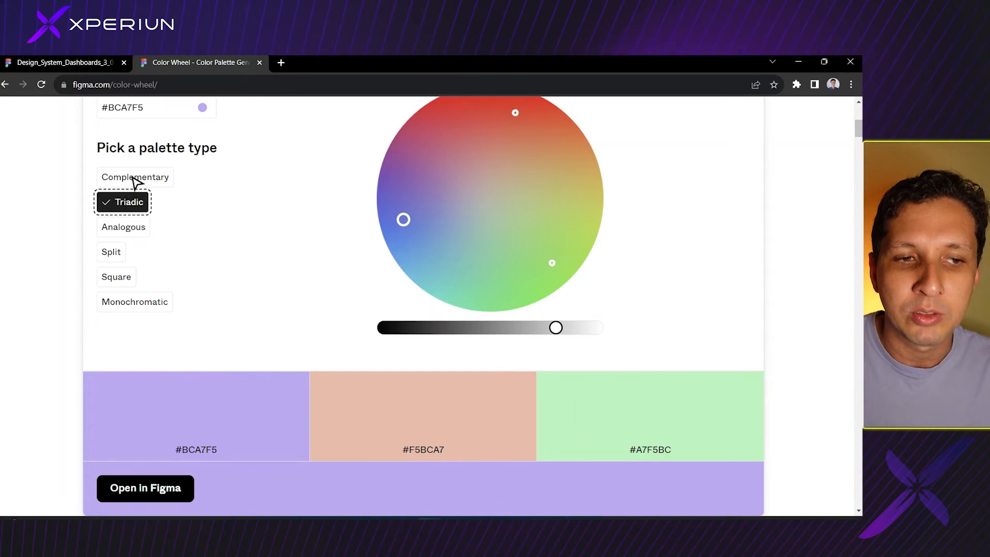
click(136, 179)
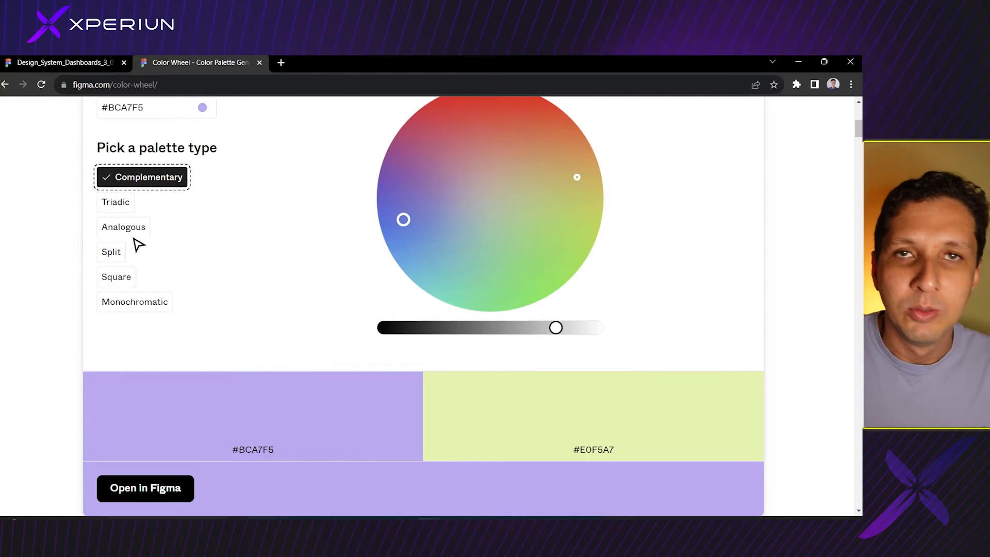
Skim the color theory article below the palette generator, from the intro through the color schemes to the color models.
scroll(145, 294, down, 1)
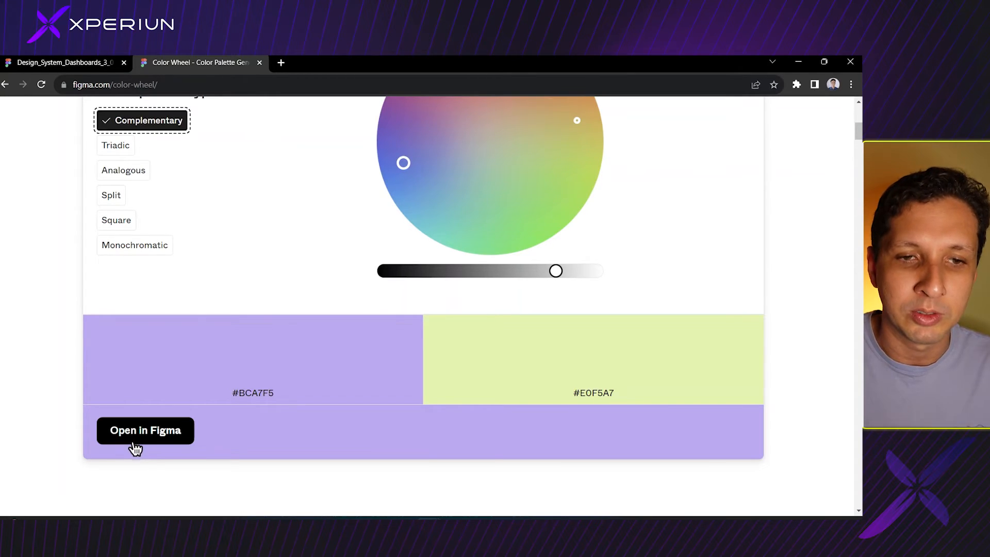
scroll(134, 447, down, 4)
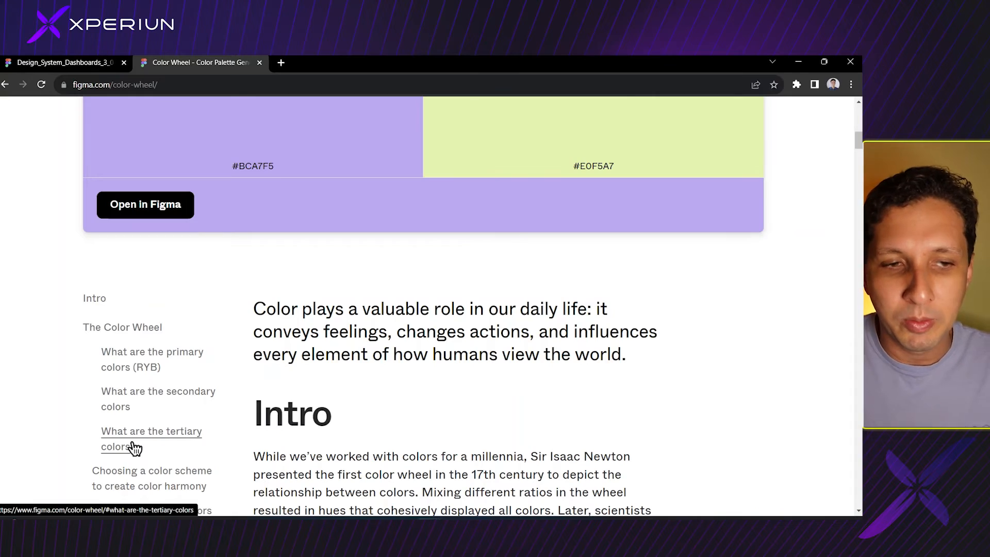
scroll(405, 335, down, 3)
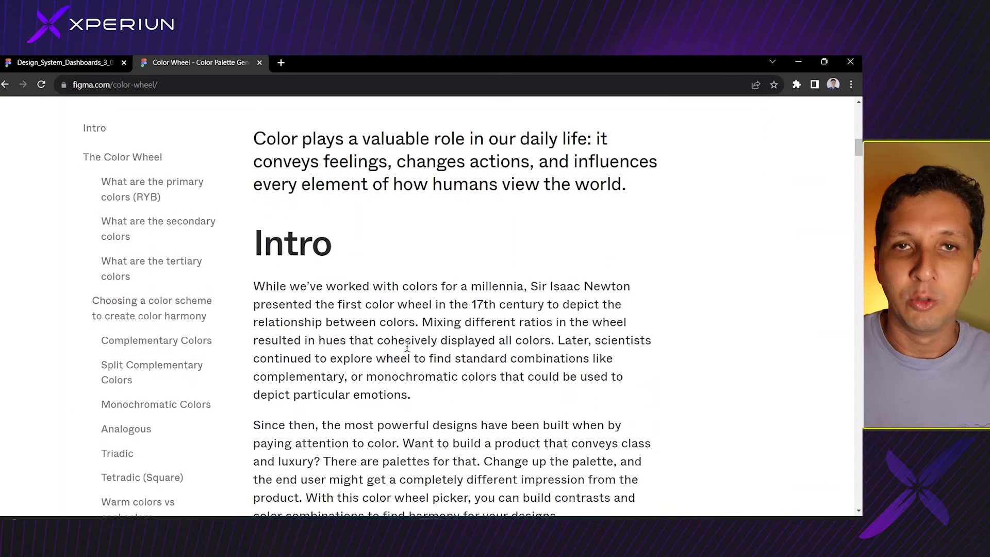
scroll(397, 299, down, 4)
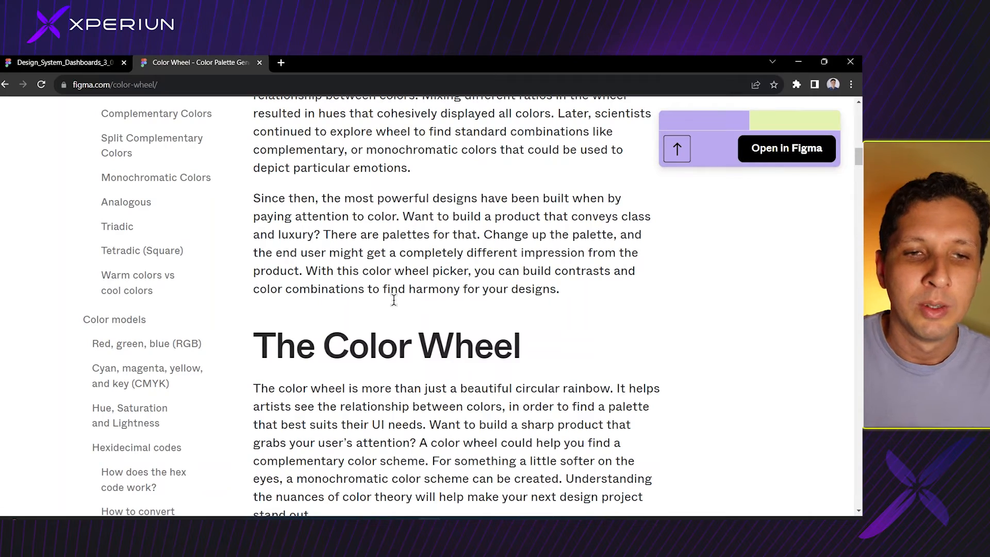
scroll(413, 314, down, 10)
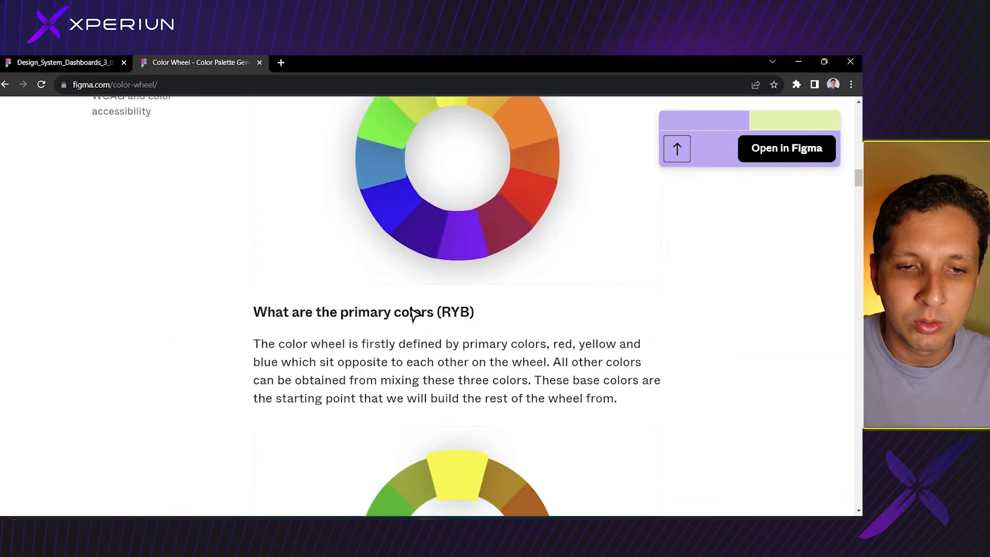
scroll(413, 313, down, 20)
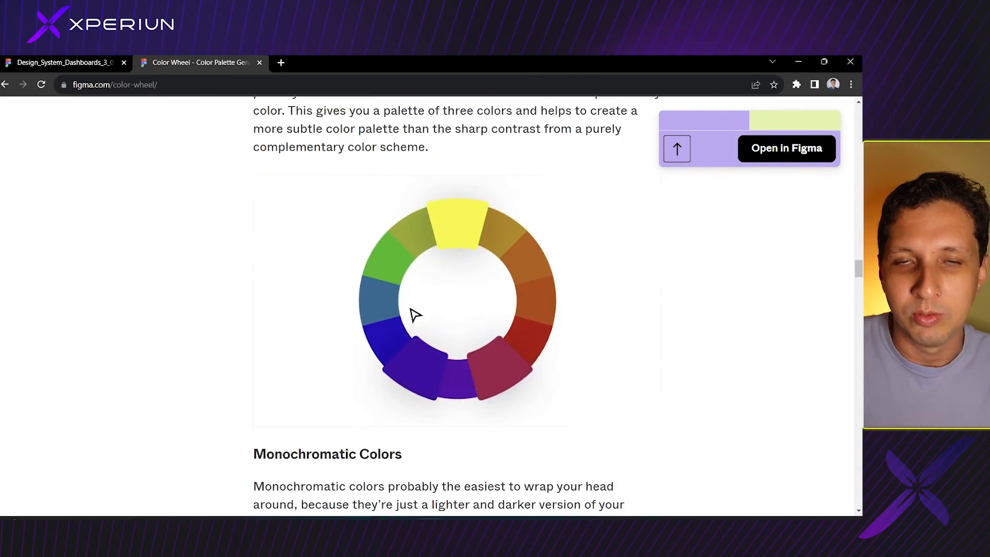
scroll(415, 315, down, 9)
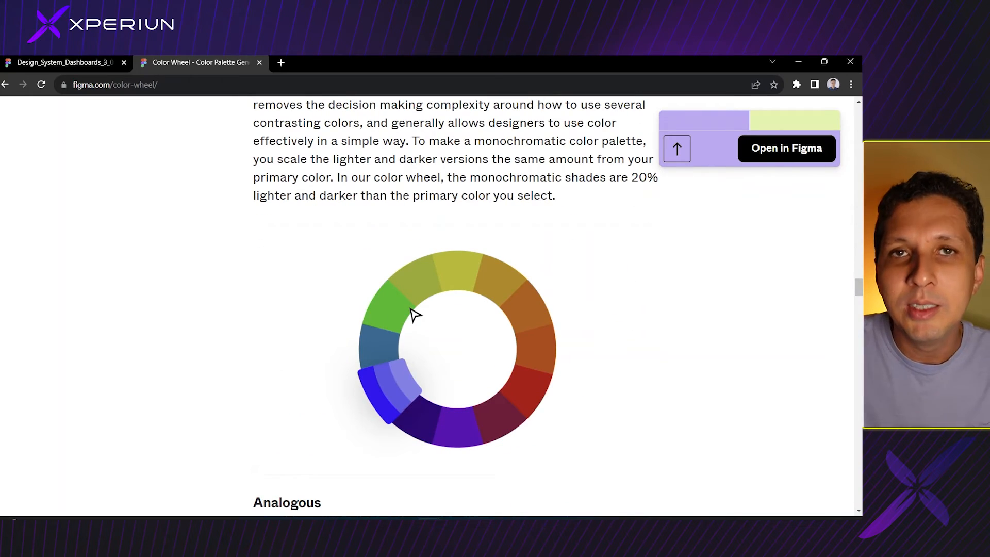
scroll(415, 315, down, 20)
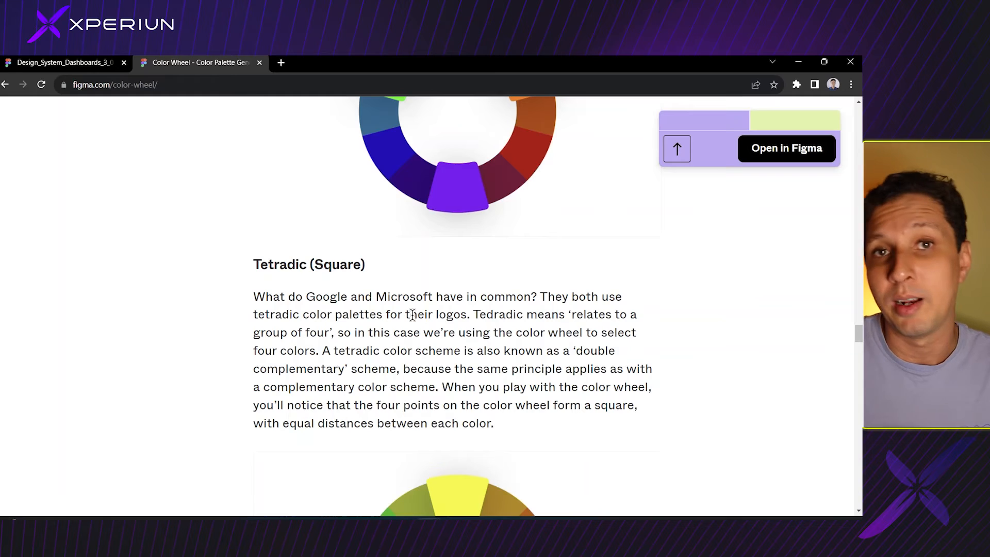
scroll(412, 314, down, 15)
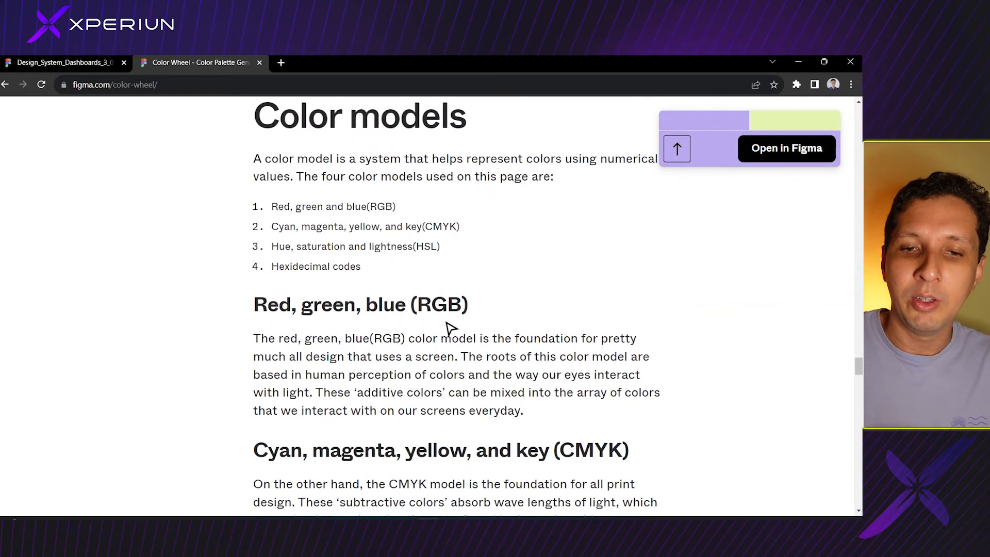
drag(857, 372, 857, 424)
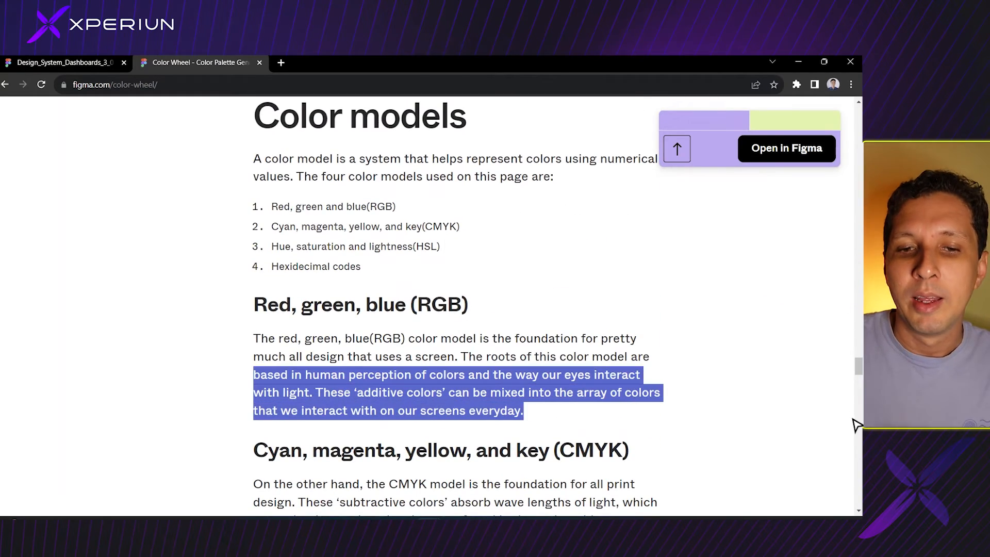
click(796, 375)
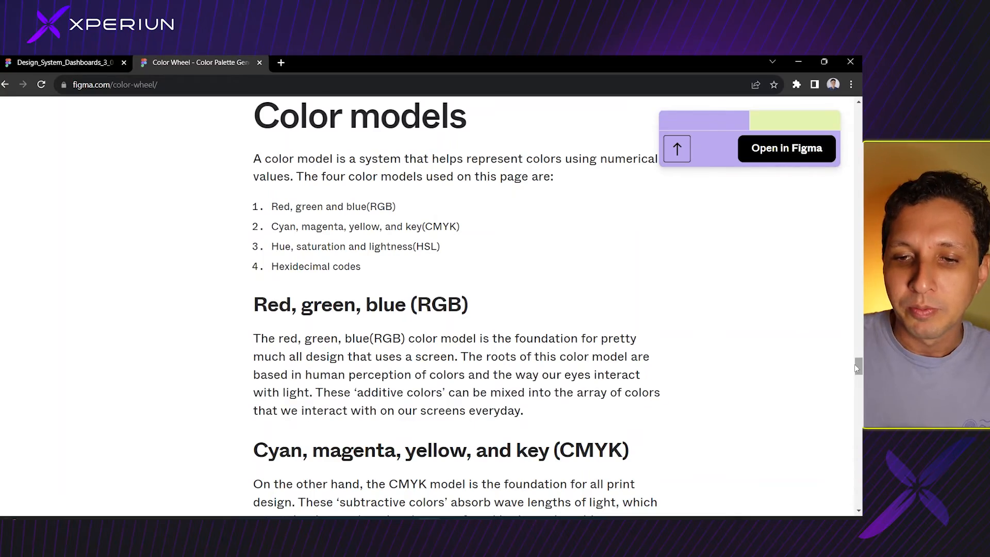
Return to the palette generator and review the color wheel, palette types and complementary swatches.
drag(857, 367, 855, 124)
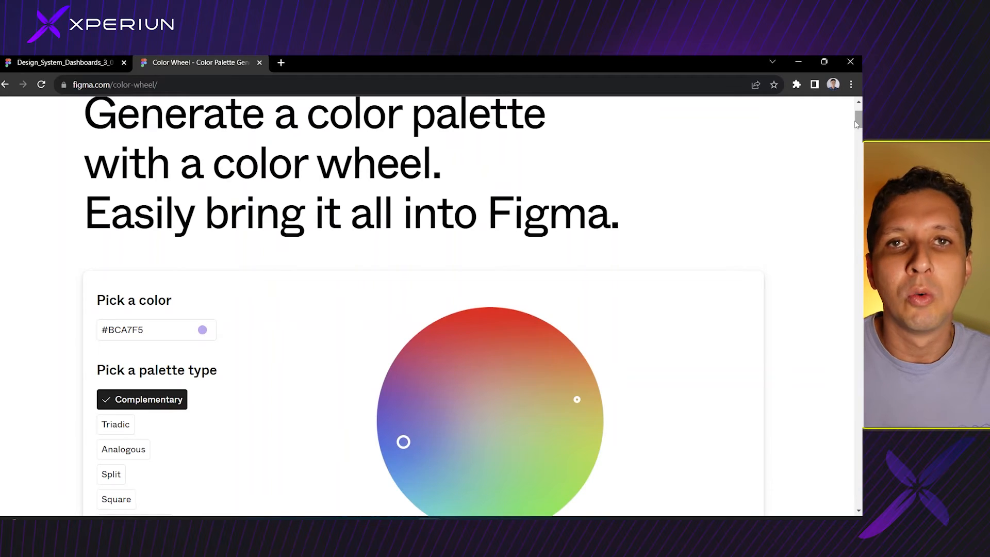
scroll(583, 290, down, 6)
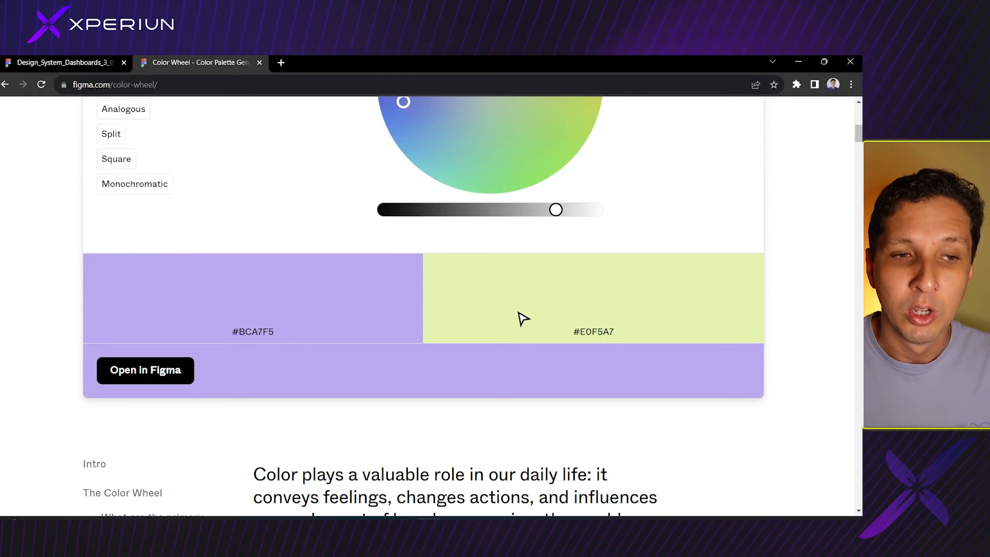
scroll(239, 328, up, 3)
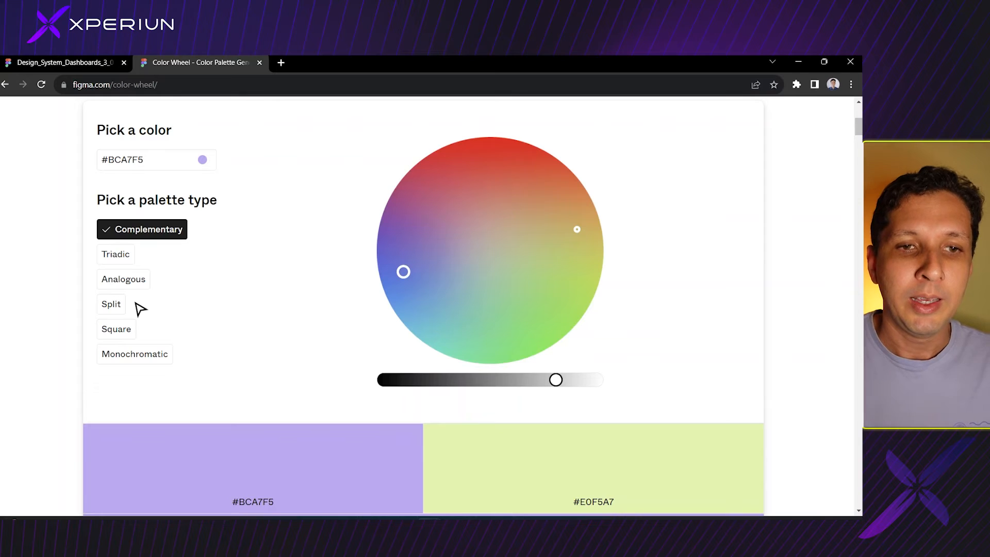
scroll(144, 312, up, 2)
scroll(257, 330, down, 4)
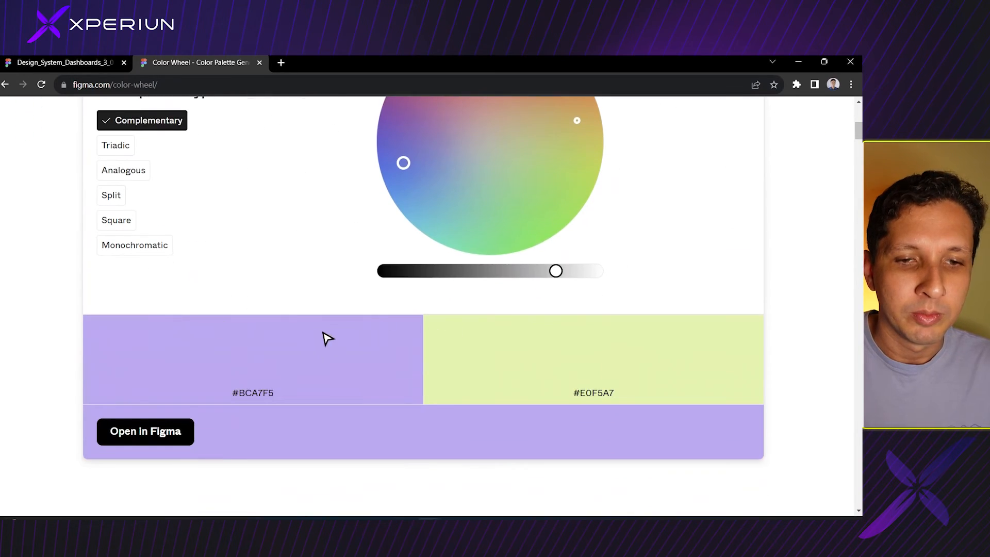
scroll(327, 338, up, 3)
scroll(73, 349, down, 3)
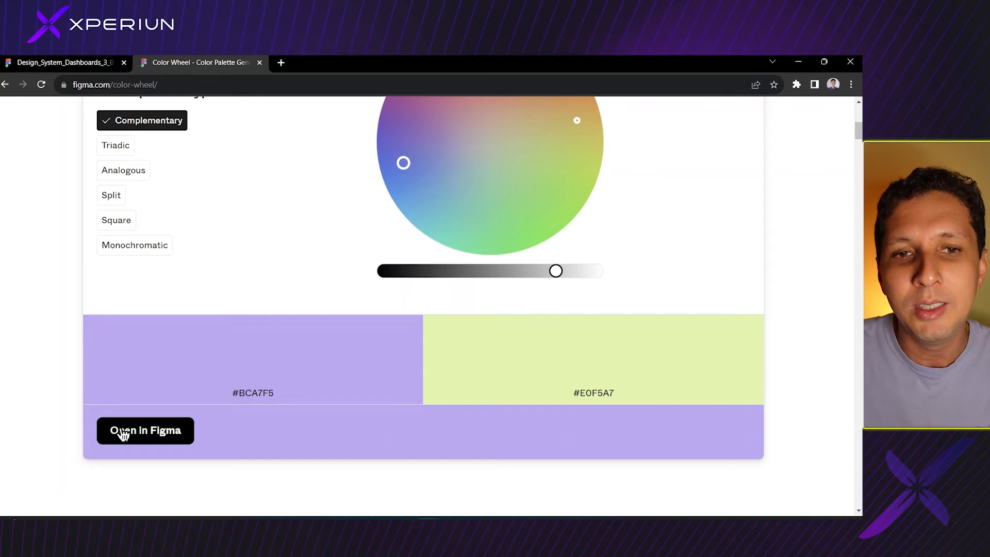
Switch to the Design_System_Dashboards_3_0 file, search the plugins for "color wh" and run Color wheel palette generator.
click(82, 65)
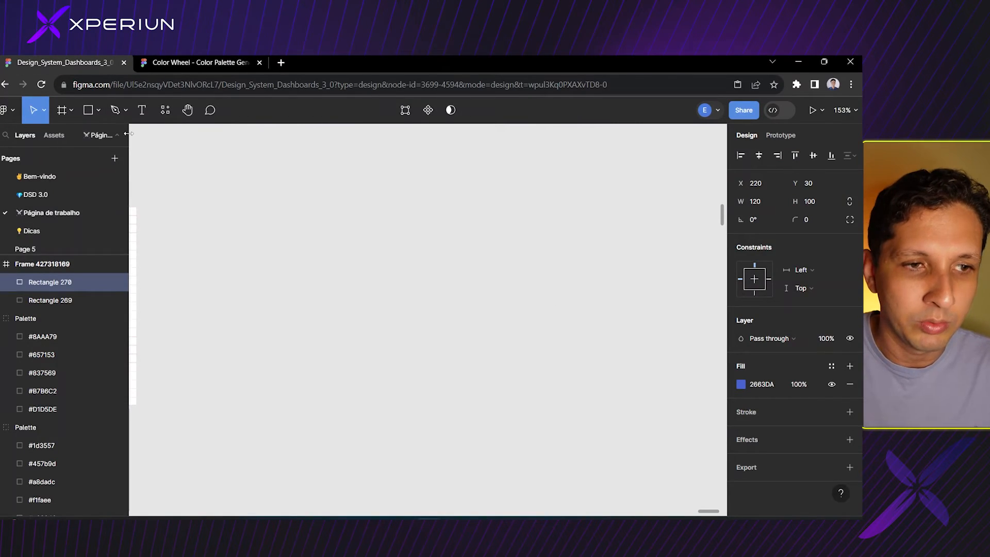
click(165, 109)
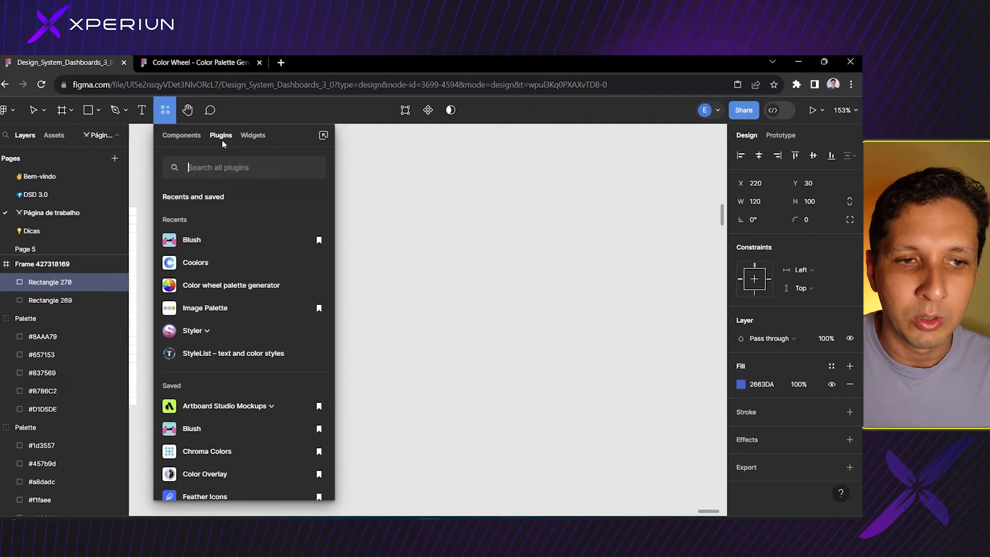
text(col)
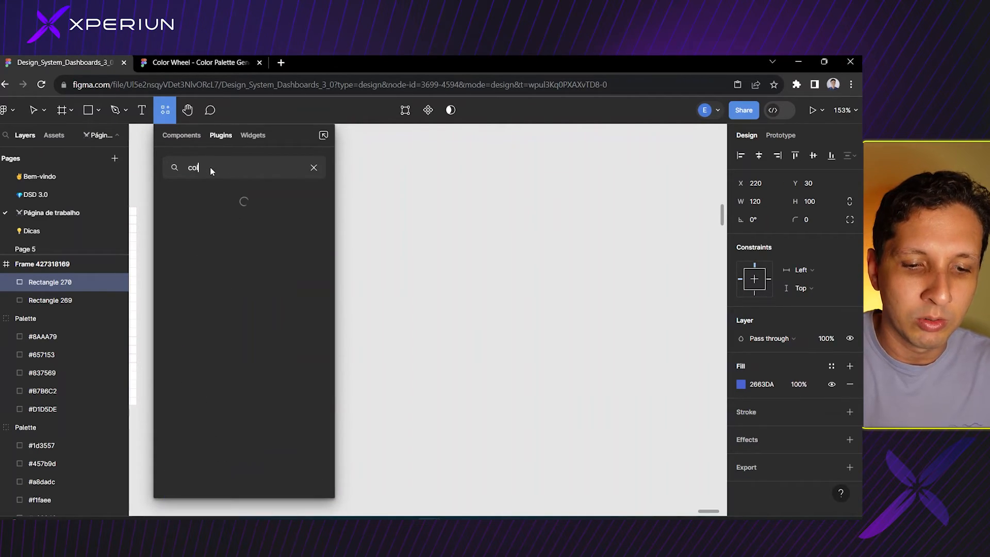
text(or wh)
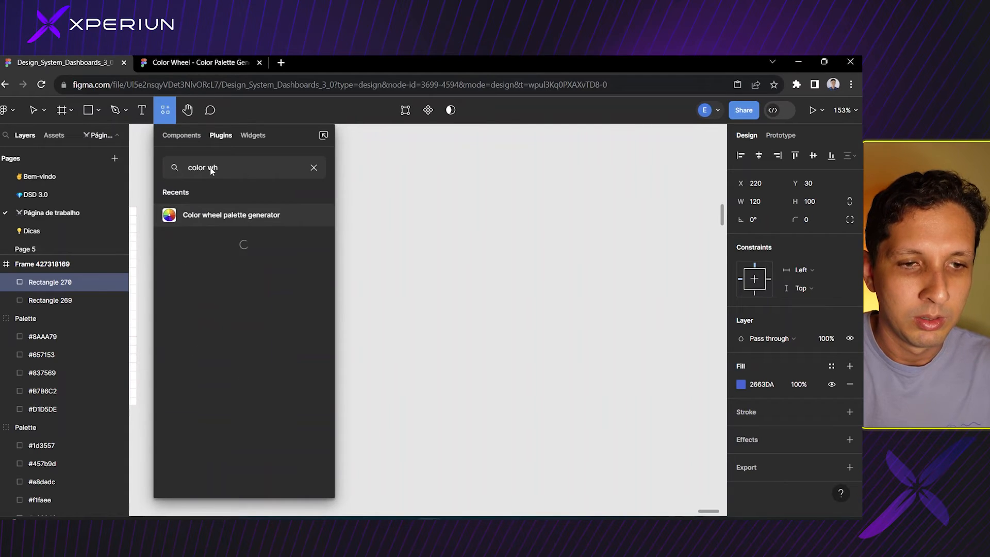
click(239, 217)
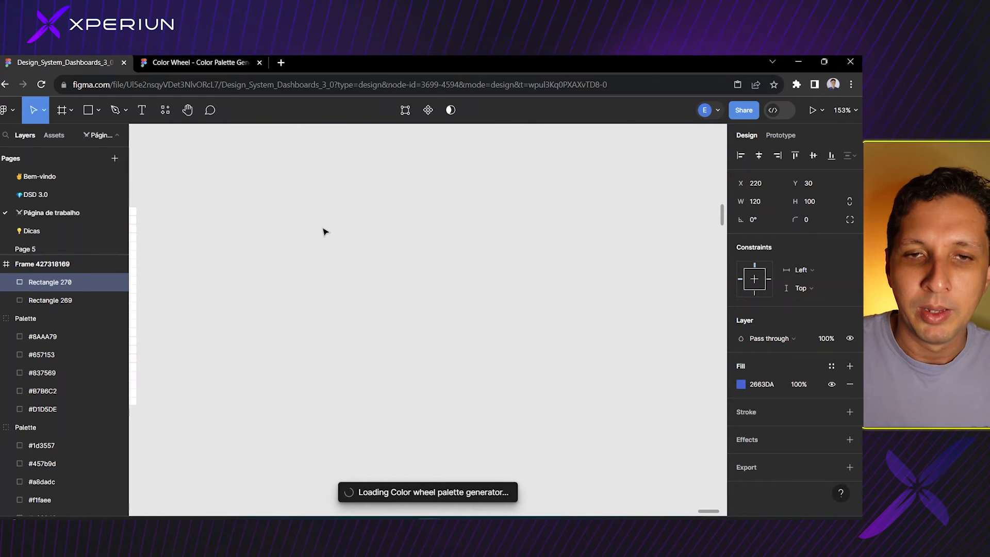
Pick the blue-violet base color #6048E0 on the generator's color wheel.
scroll(500, 236, down, 1)
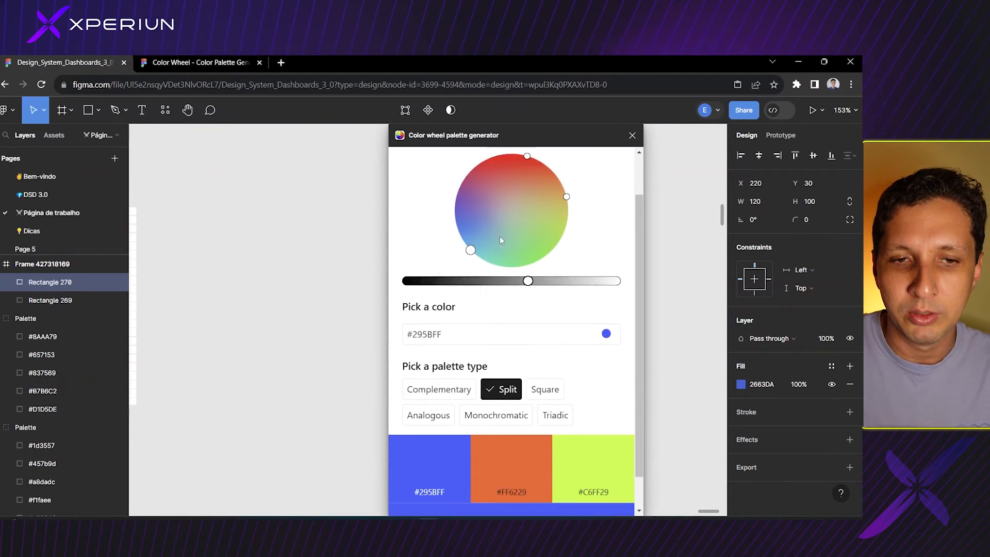
scroll(501, 299, down, 1)
scroll(448, 330, up, 2)
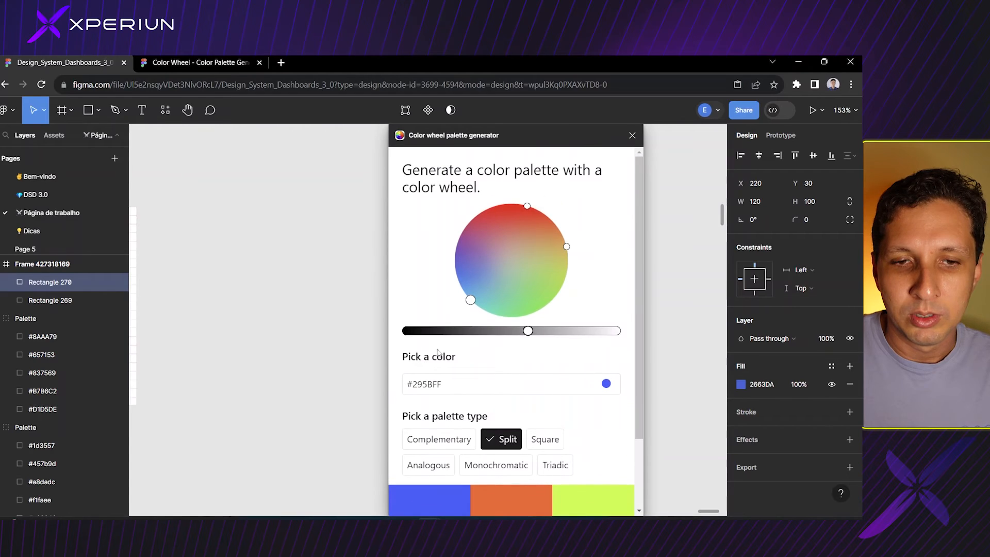
click(478, 263)
drag(468, 268, 473, 274)
scroll(505, 364, down, 3)
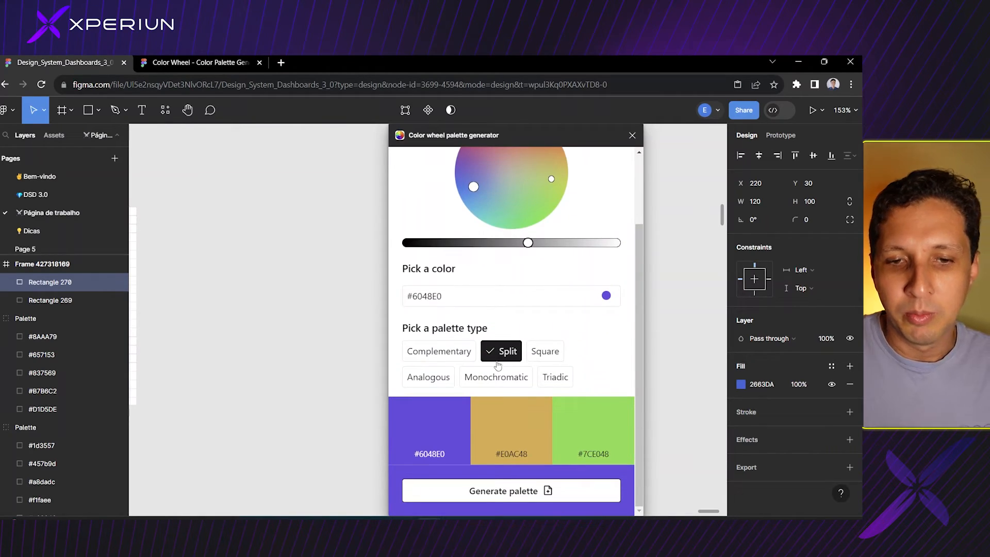
Try the Complementary, Split, Square, Analogous and Monochromatic palette types for the base color, finishing on Complementary.
click(452, 351)
click(499, 354)
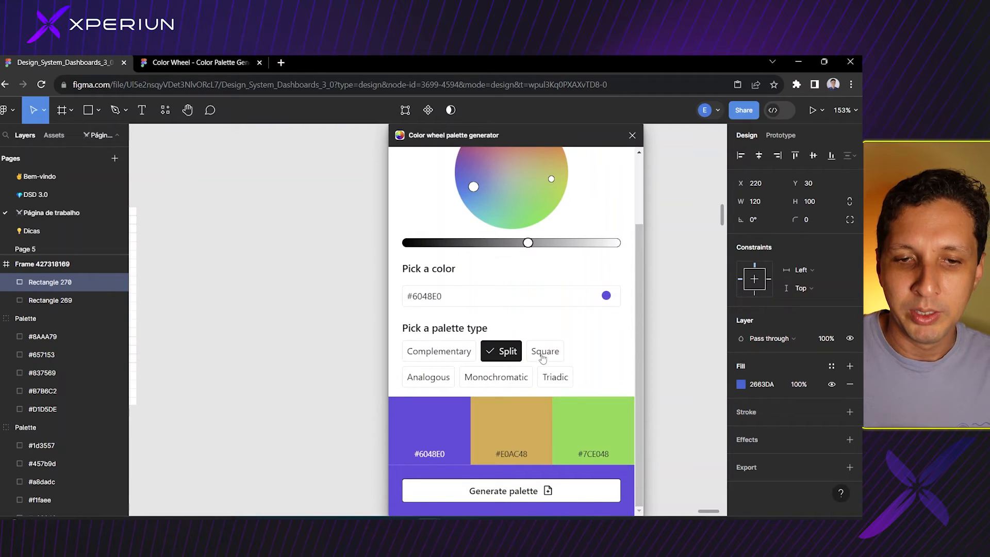
click(540, 355)
click(429, 385)
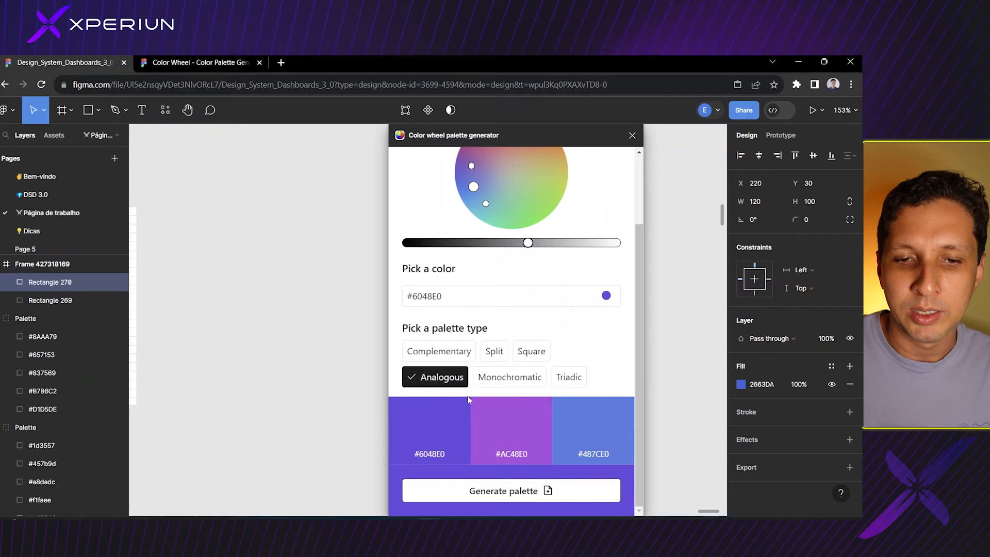
click(498, 380)
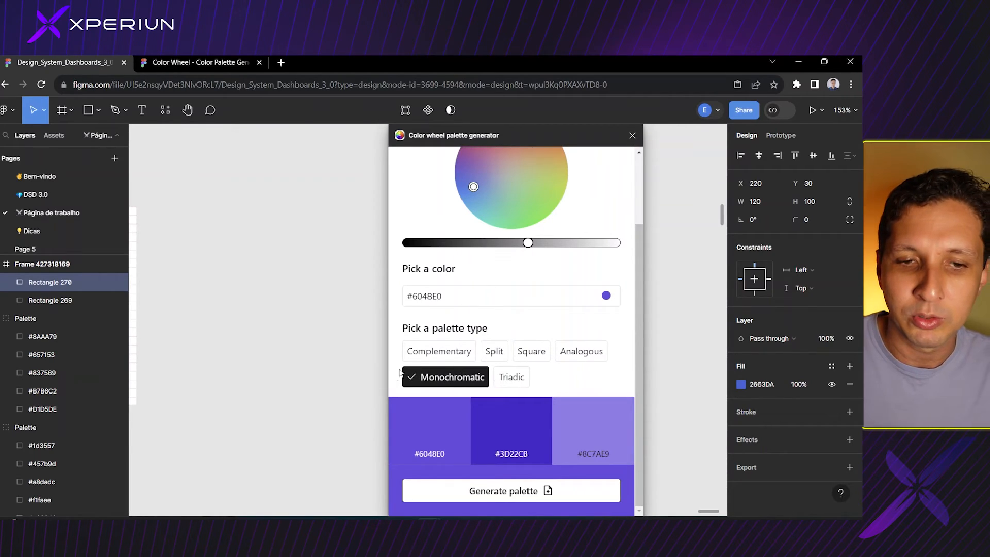
click(458, 352)
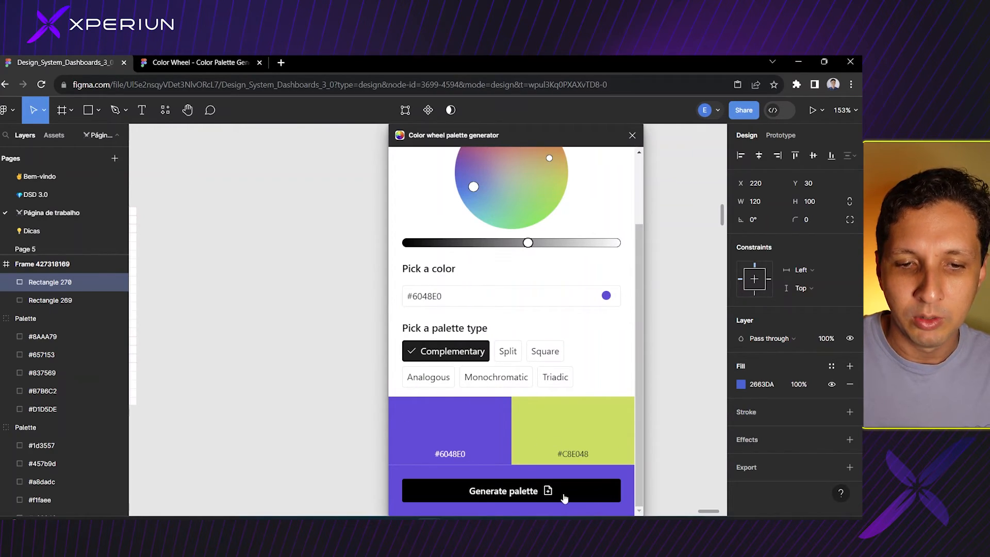
Generate the complementary palette on the canvas and close the palette generator.
click(495, 496)
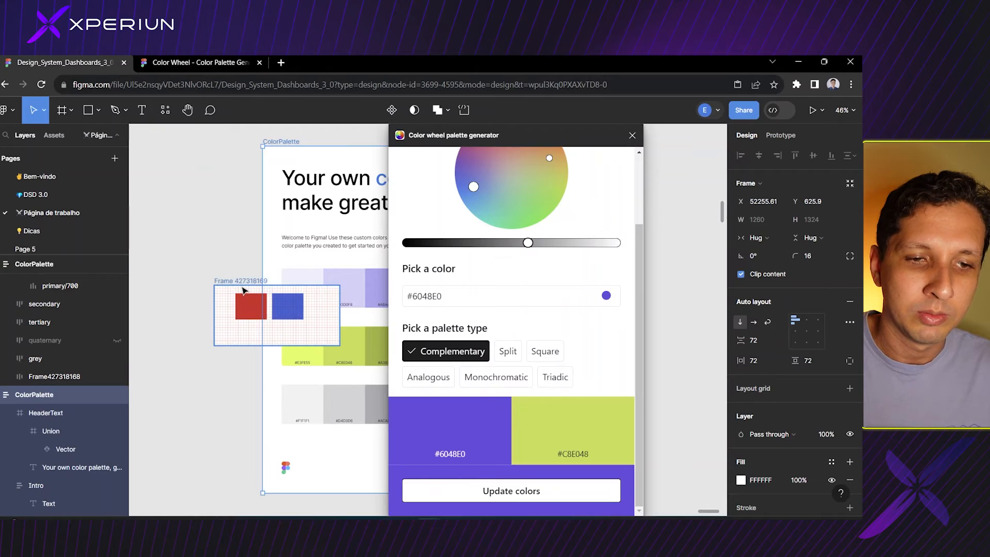
scroll(433, 174, up, 1)
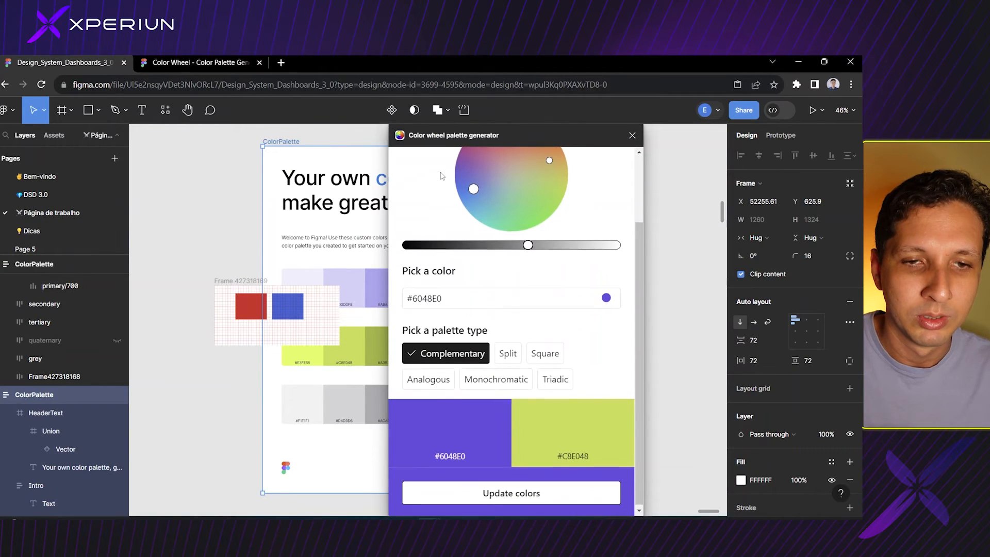
click(632, 136)
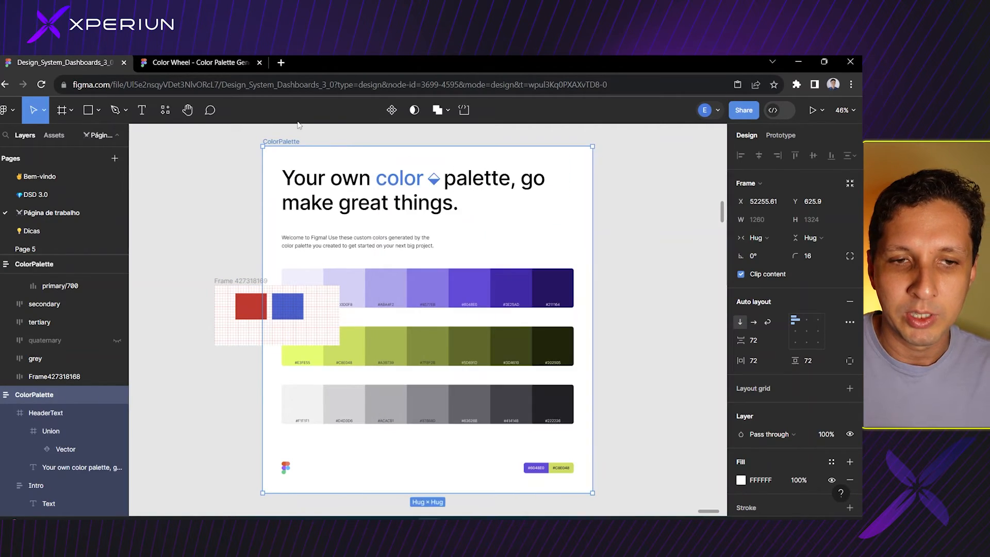
Move the ColorPalette frame away from the frame with the red and blue rectangles, to X 52992, Y 610, and deselect it.
drag(293, 143, 304, 144)
drag(390, 144, 570, 139)
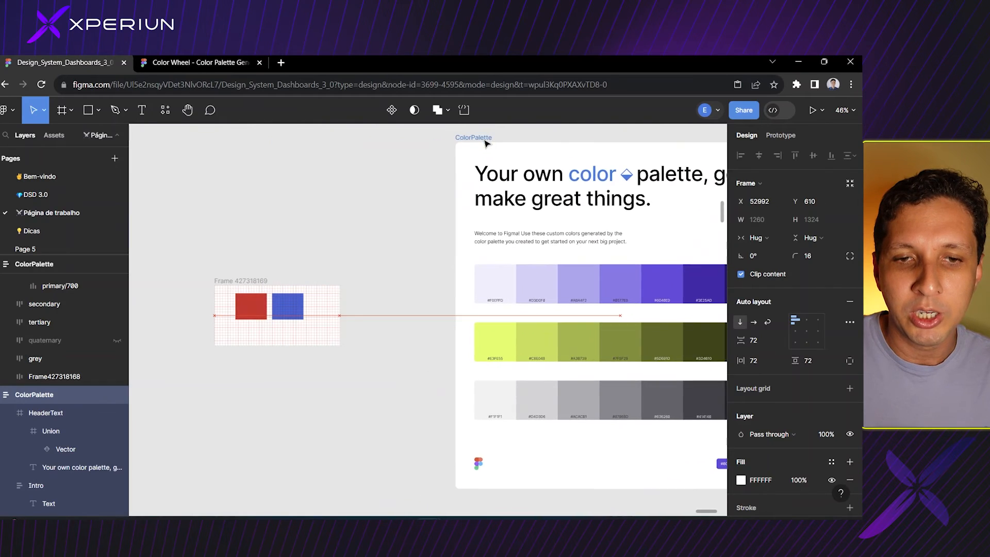
scroll(373, 209, right, 5)
scroll(372, 208, right, 2)
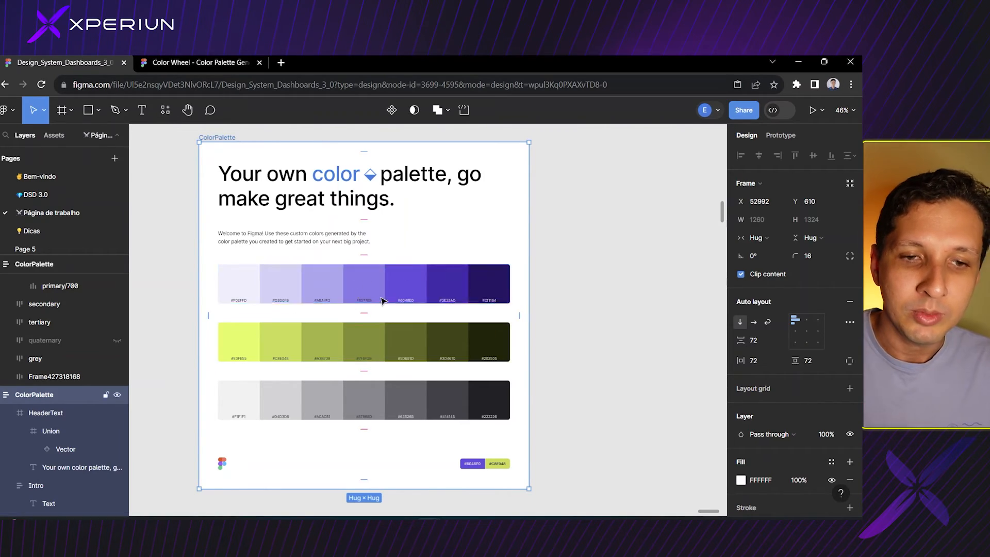
click(581, 227)
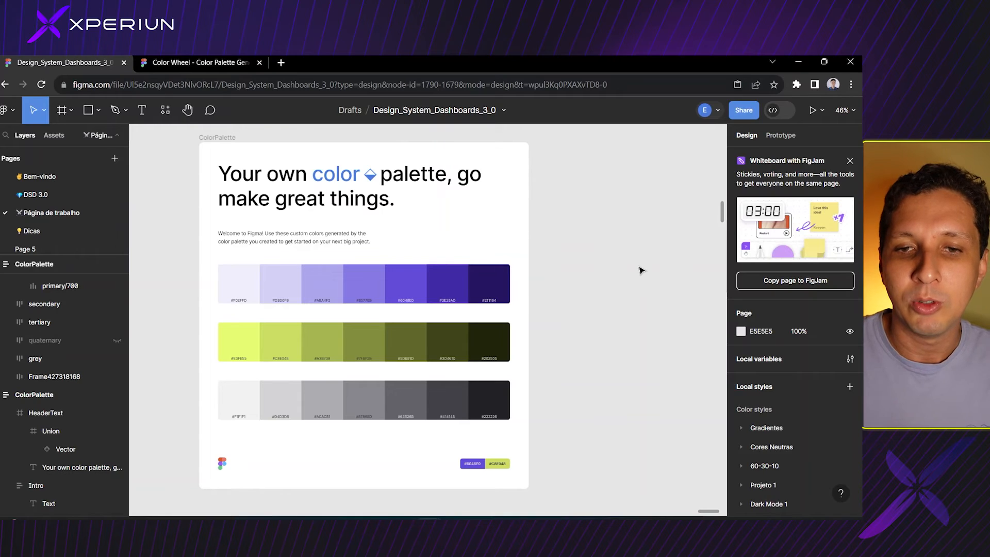
Examine the local color styles in the 60-30-10, Cores Neutras, Gradientes, Projeto 1 and Dark Mode 1 groups, collapsing each group again.
scroll(792, 261, down, 5)
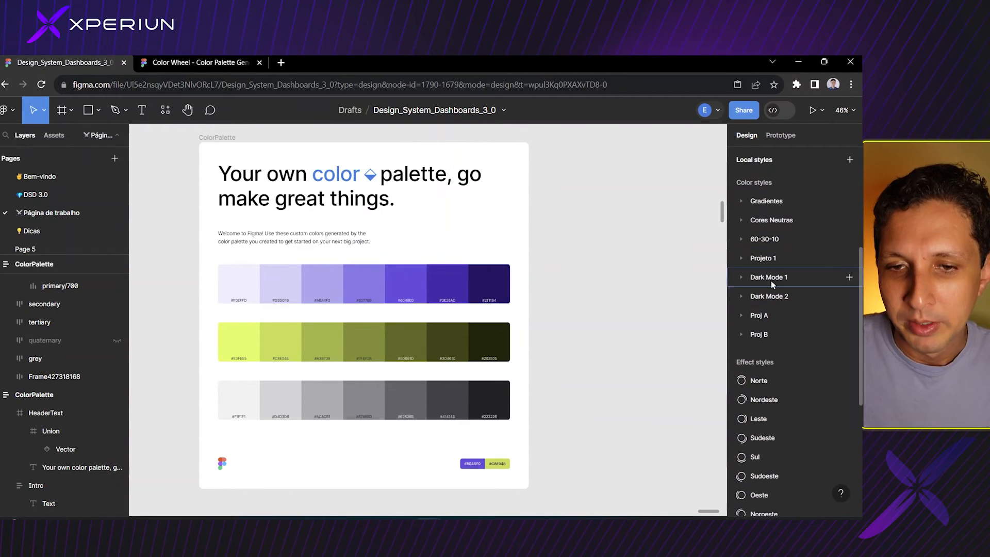
click(741, 241)
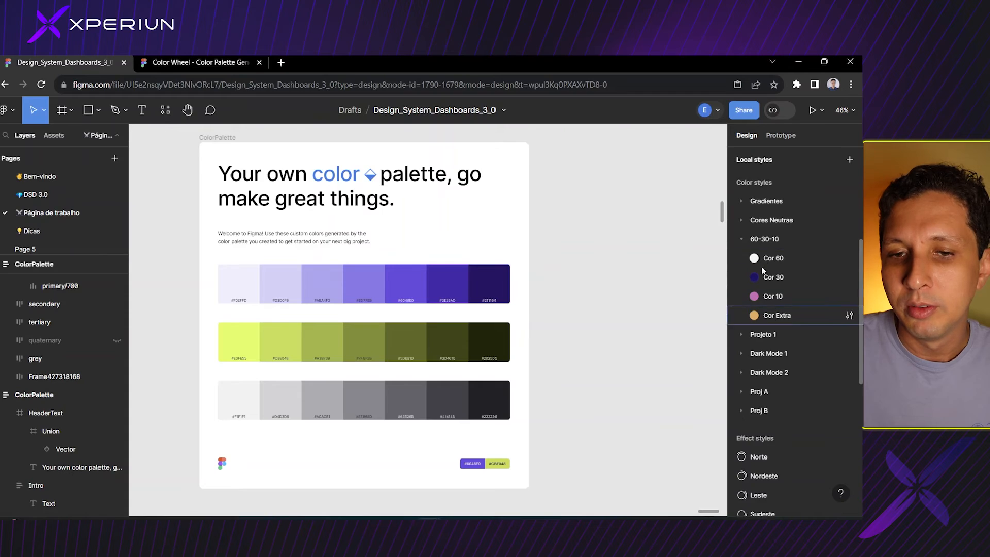
click(741, 220)
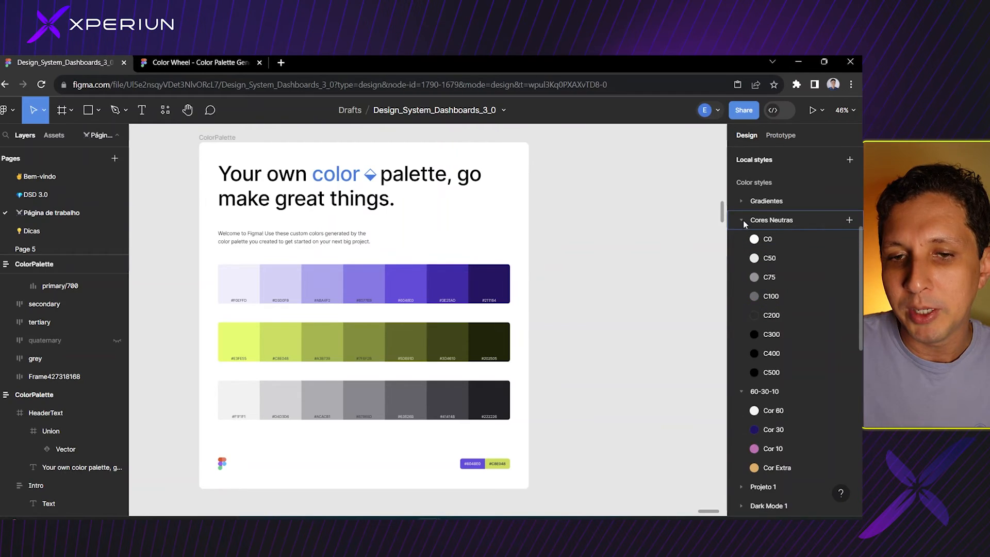
click(742, 202)
click(741, 201)
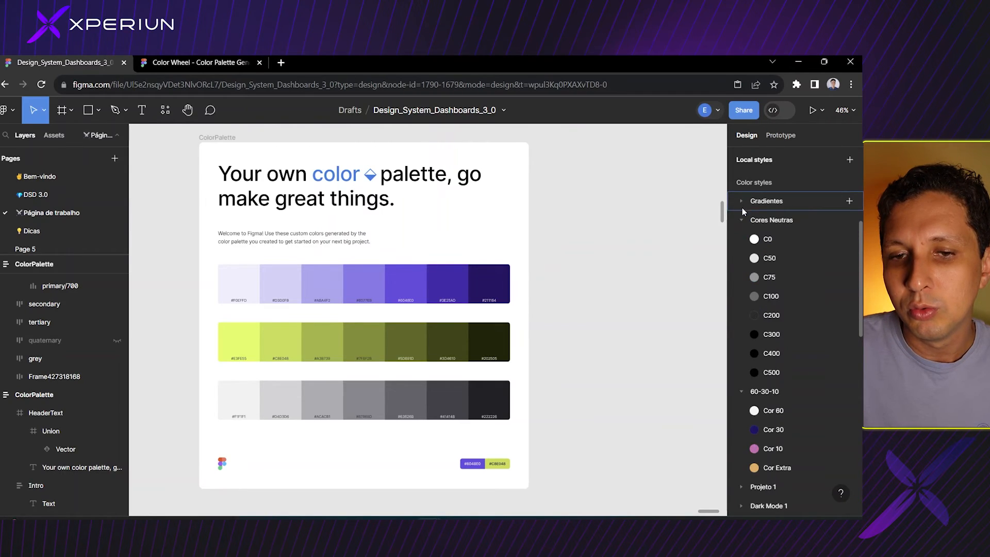
click(741, 221)
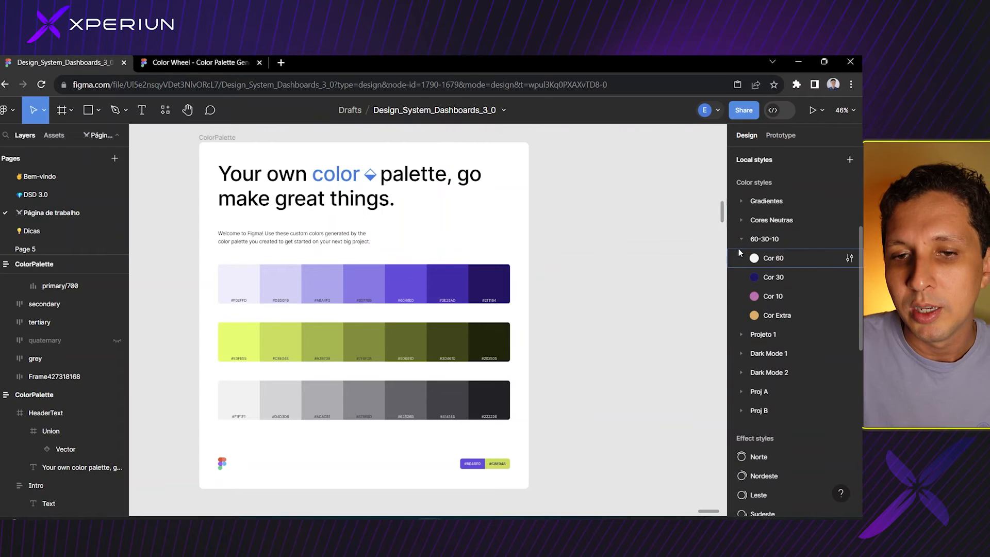
click(741, 240)
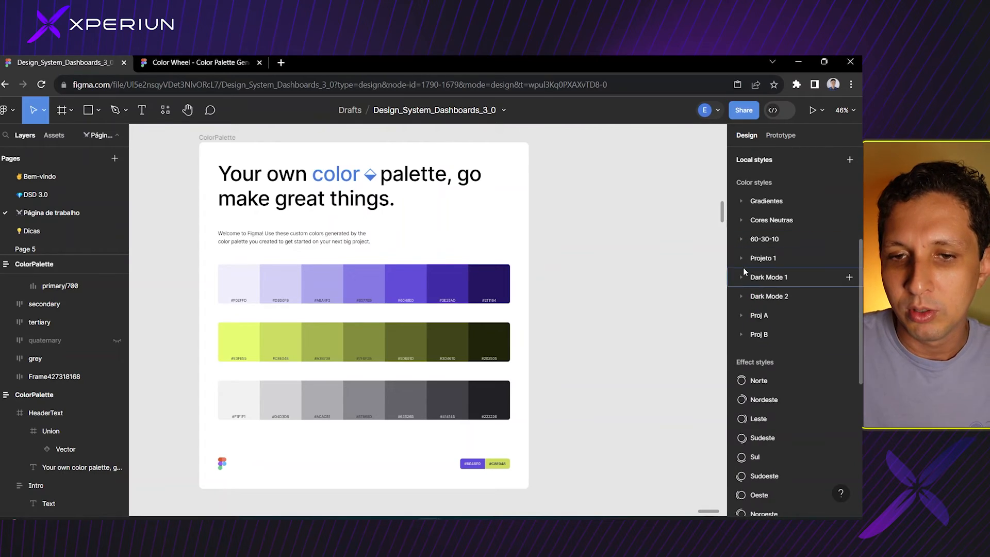
click(741, 258)
click(741, 258)
click(742, 277)
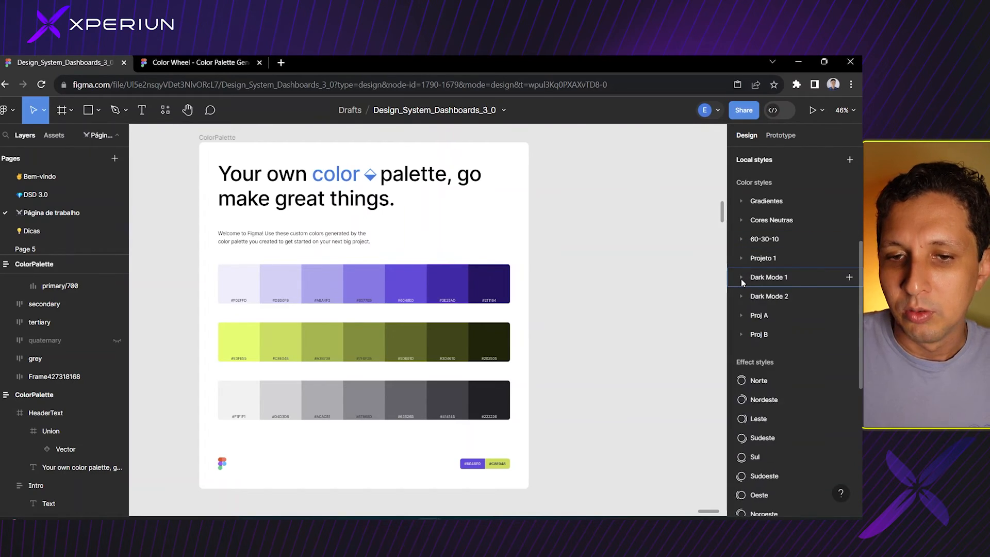
click(742, 278)
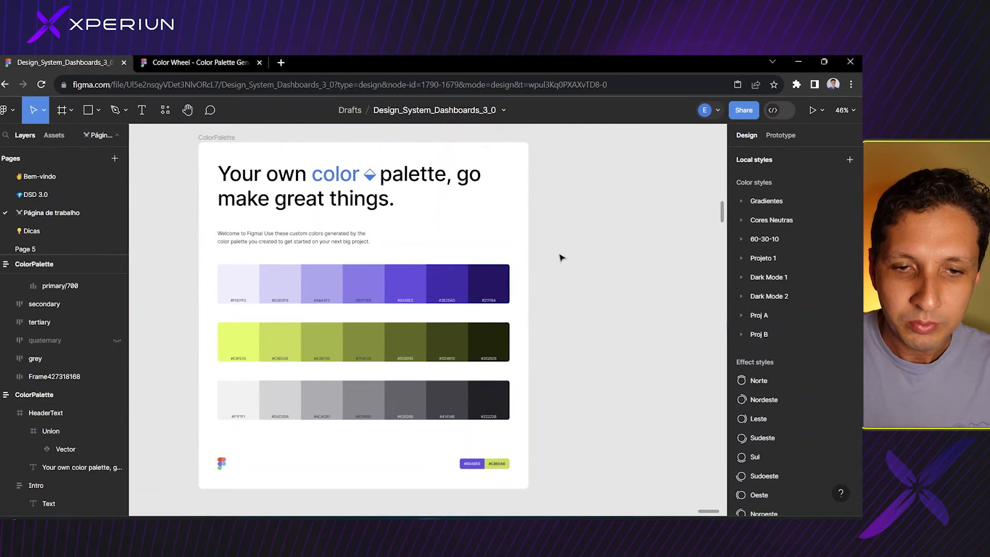
Inspect the fill style of the darkest purple swatch and the selection colors of the whole primary row.
scroll(541, 263, right, 3)
scroll(541, 263, left, 3)
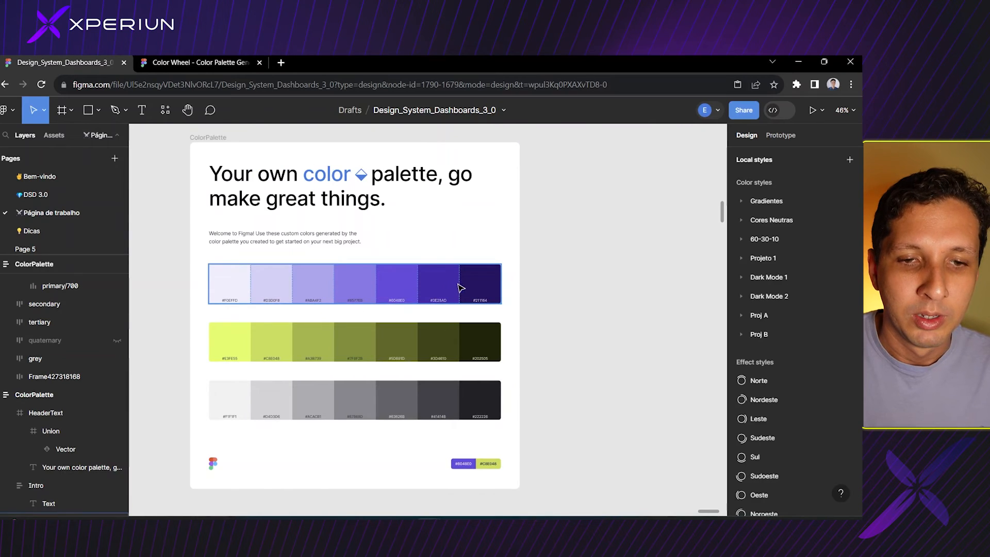
double_click(479, 287)
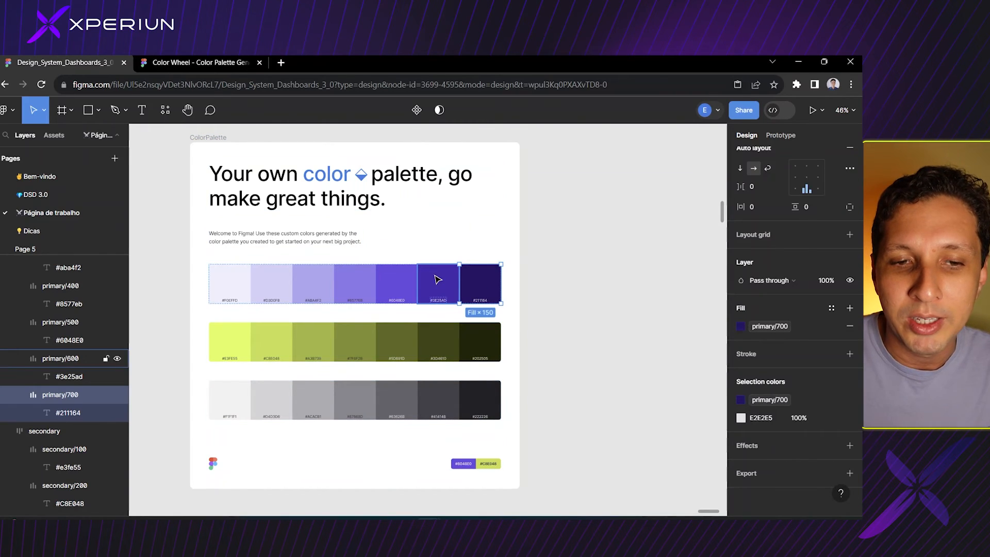
click(565, 298)
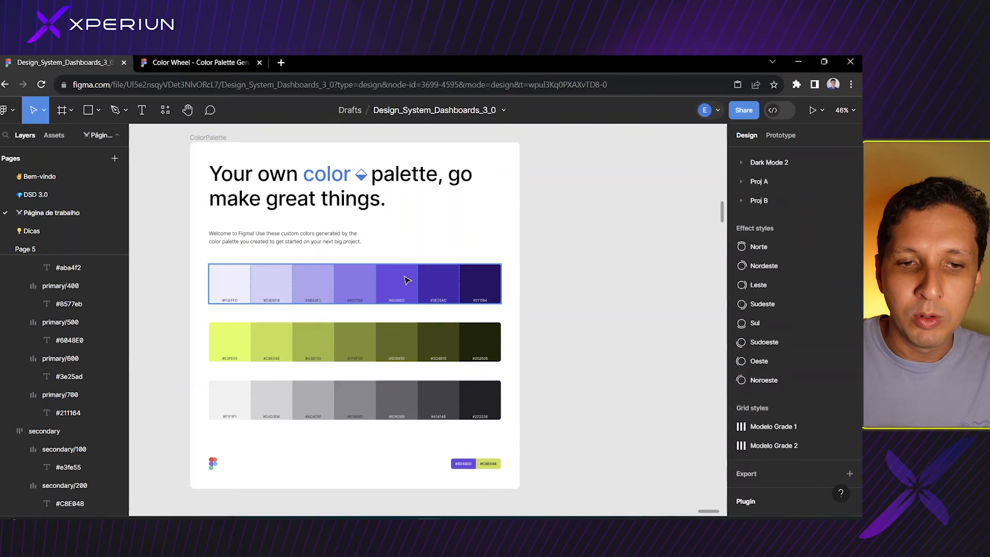
click(451, 287)
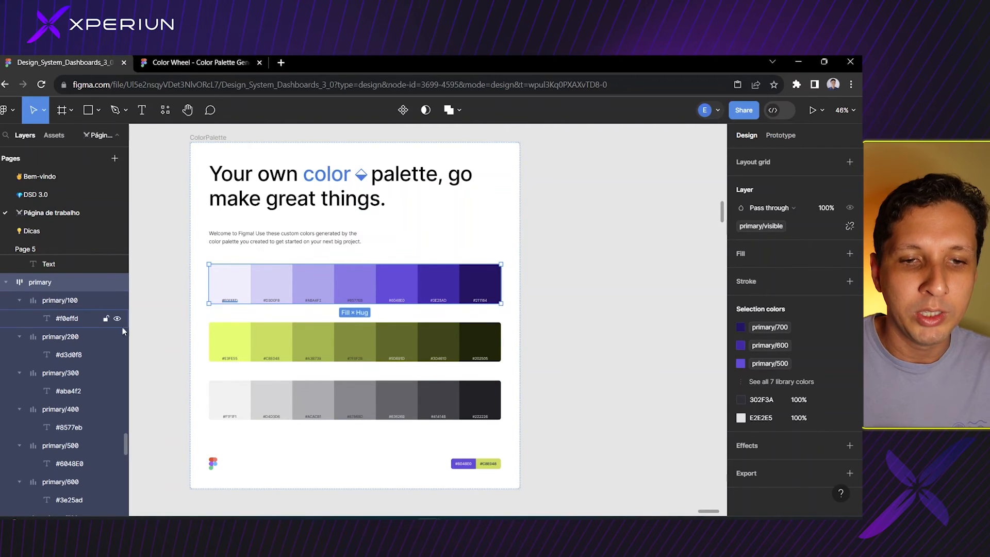
Examine the #211164 hex label and its swatch's fill style up close in the primary row.
scroll(496, 303, up, 5)
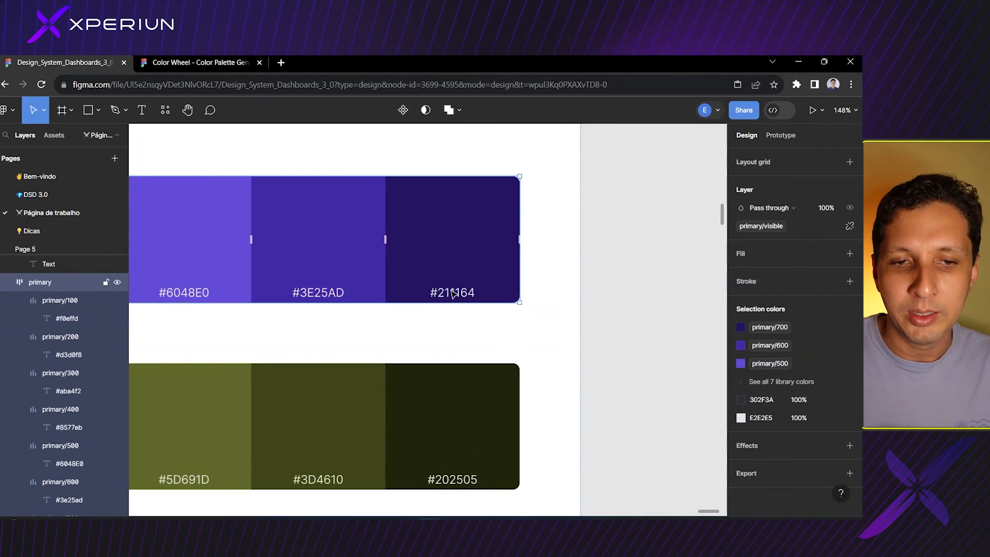
double_click(445, 295)
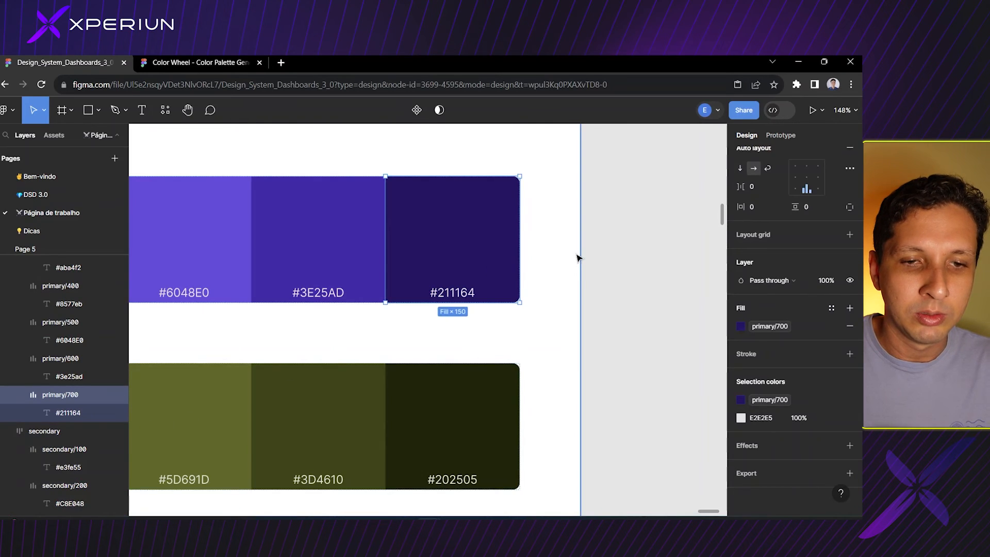
click(452, 293)
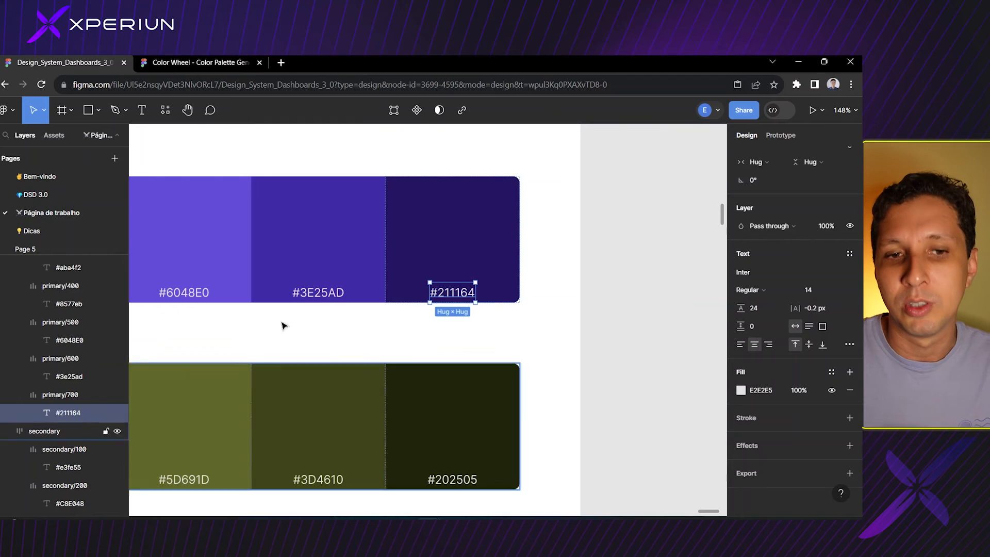
click(433, 211)
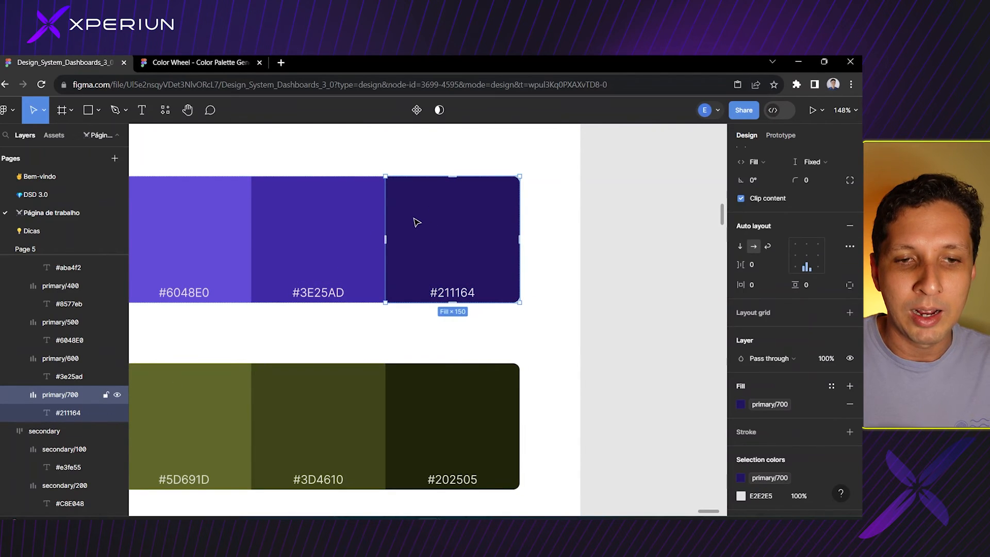
scroll(310, 304, down, 5)
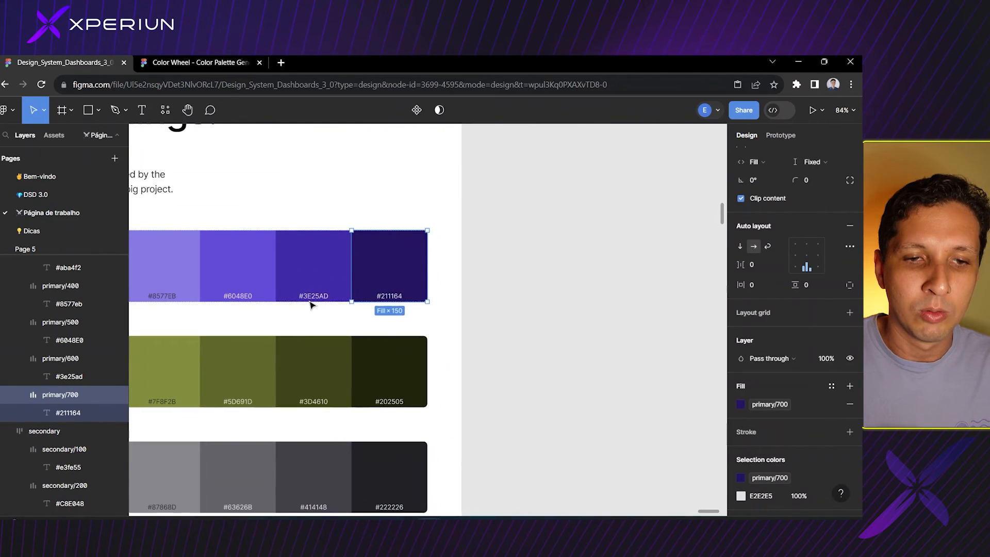
Add the other six primary swatches, from primary/600 down to primary/100, to the selected primary/700 swatch.
scroll(310, 304, left, 5)
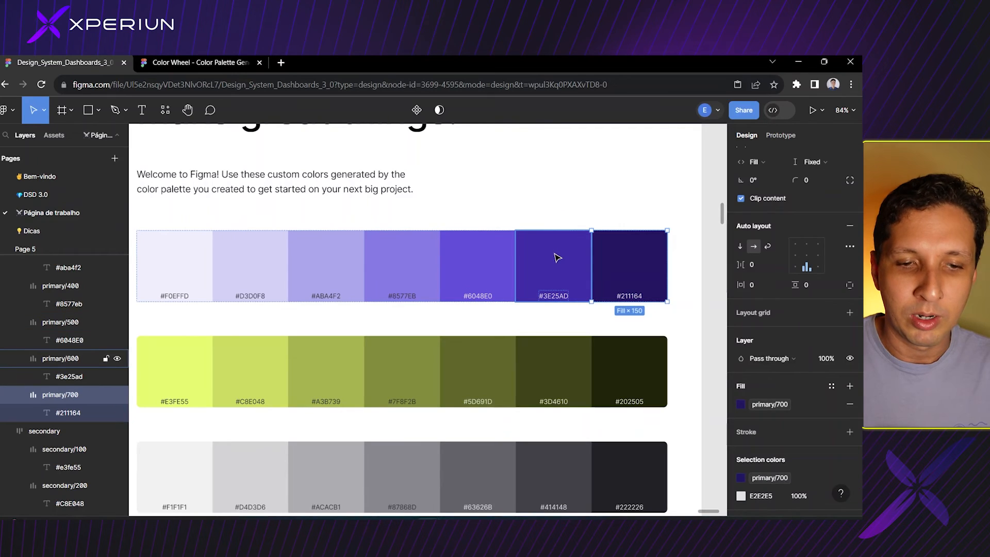
shift+click(554, 258)
shift+click(481, 260)
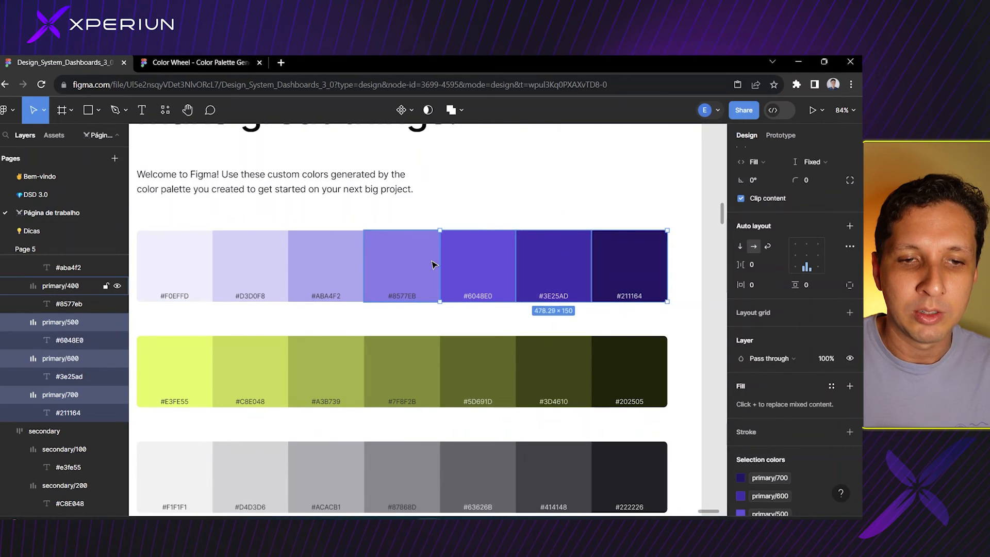
shift+click(408, 267)
shift+click(340, 270)
shift+click(256, 269)
shift+click(188, 264)
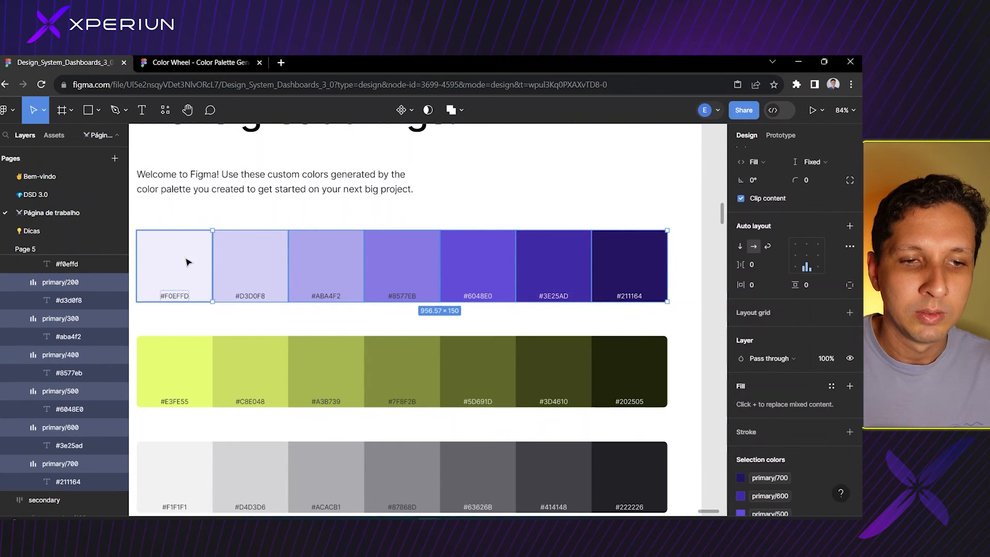
Generate color styles from the selected primary swatches with the Styler plugin.
scroll(262, 272, left, 3)
scroll(294, 278, right, 7)
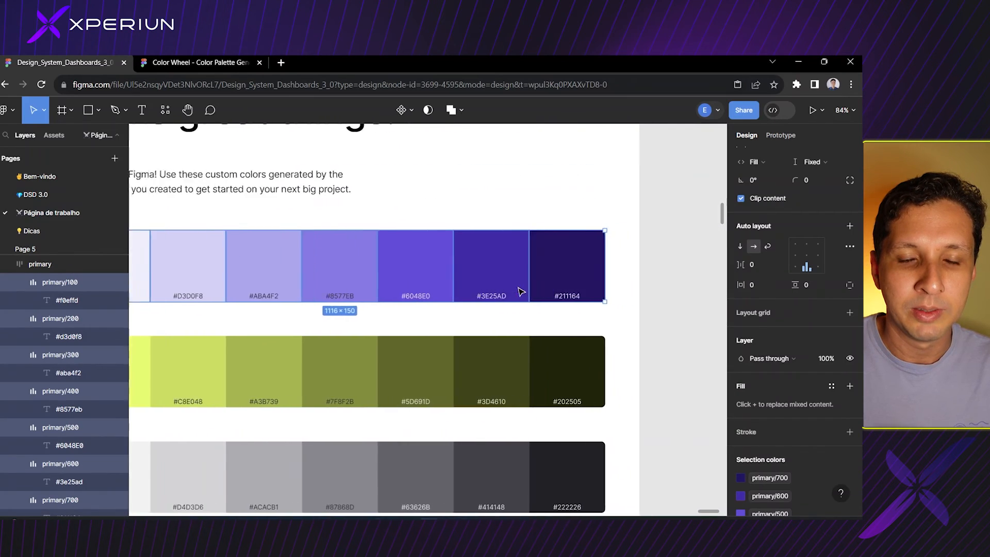
scroll(476, 288, down, 5)
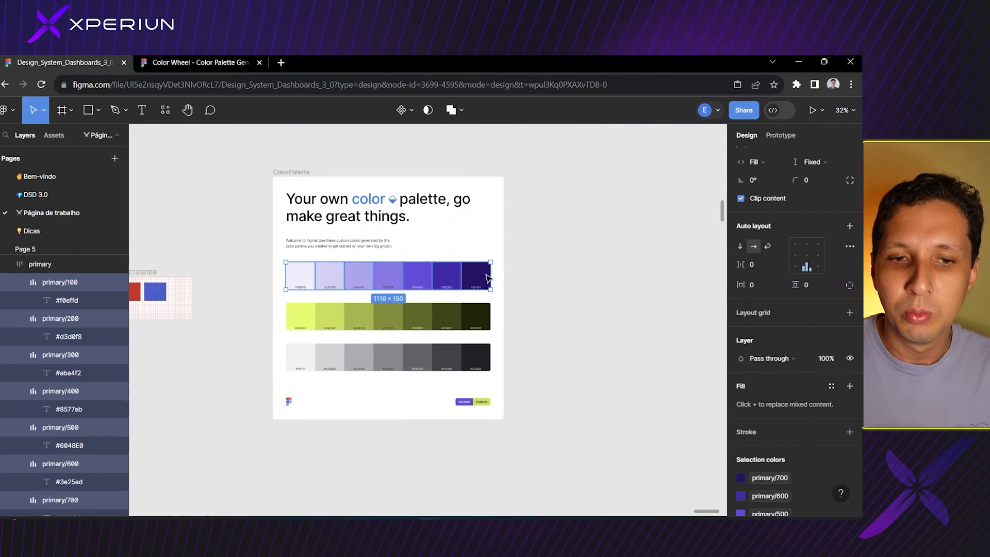
right_click(474, 269)
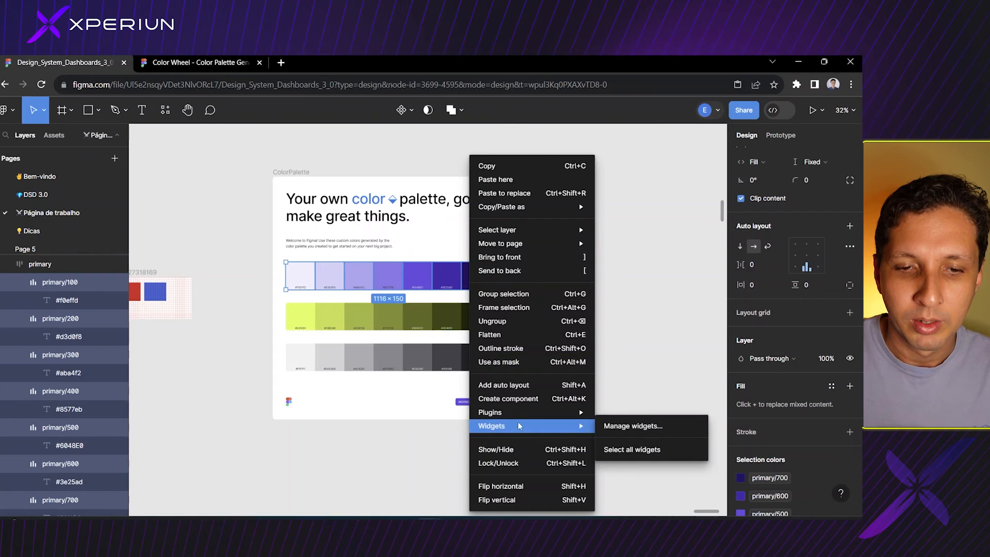
mouse_move(518, 414)
mouse_move(653, 329)
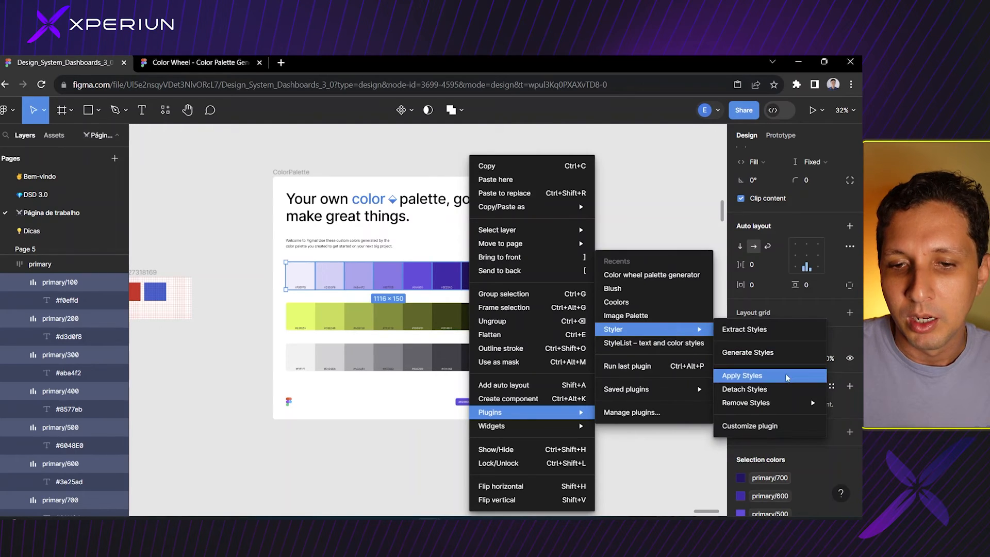
click(748, 353)
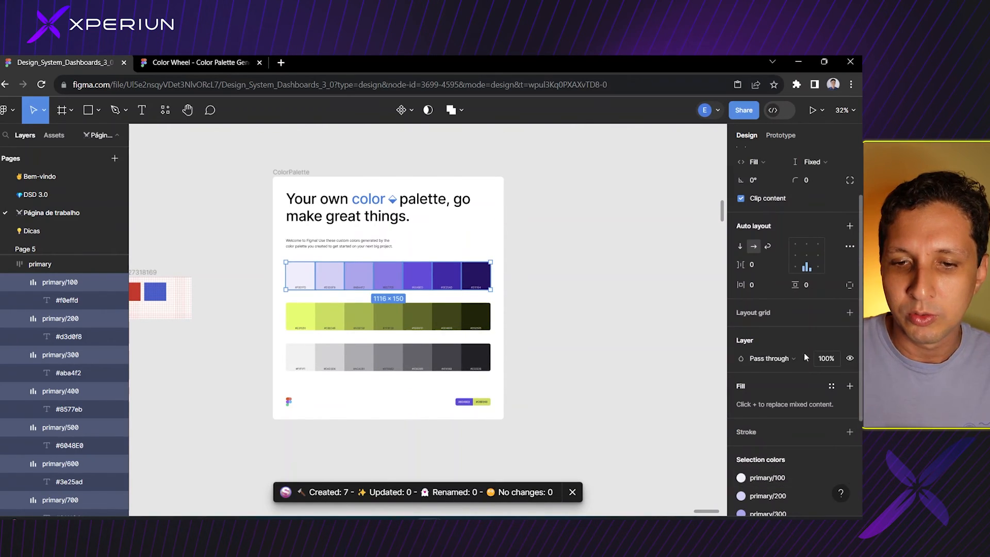
Deselect the swatches and examine the primary group in the local color styles, collapsing and expanding it again.
scroll(781, 349, down, 3)
click(681, 338)
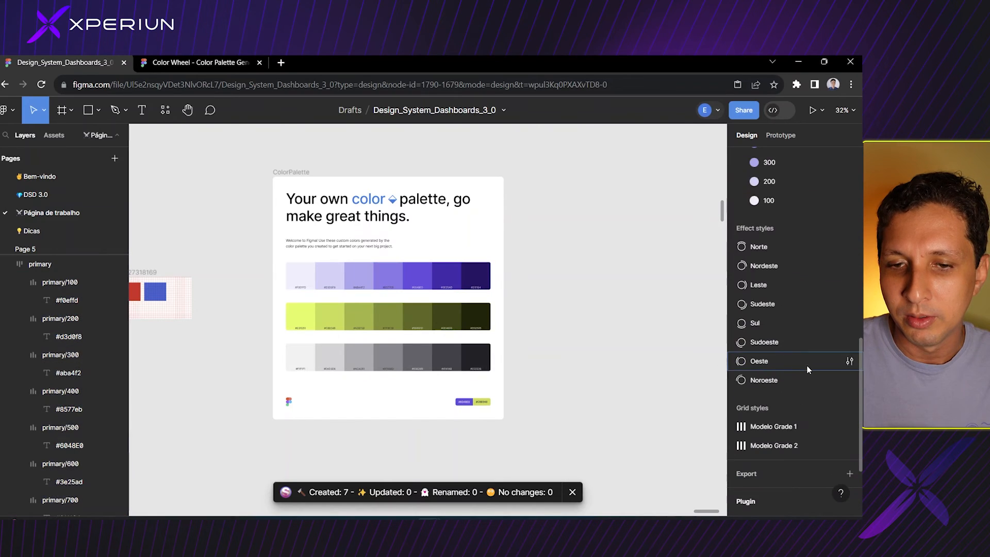
scroll(744, 333, up, 4)
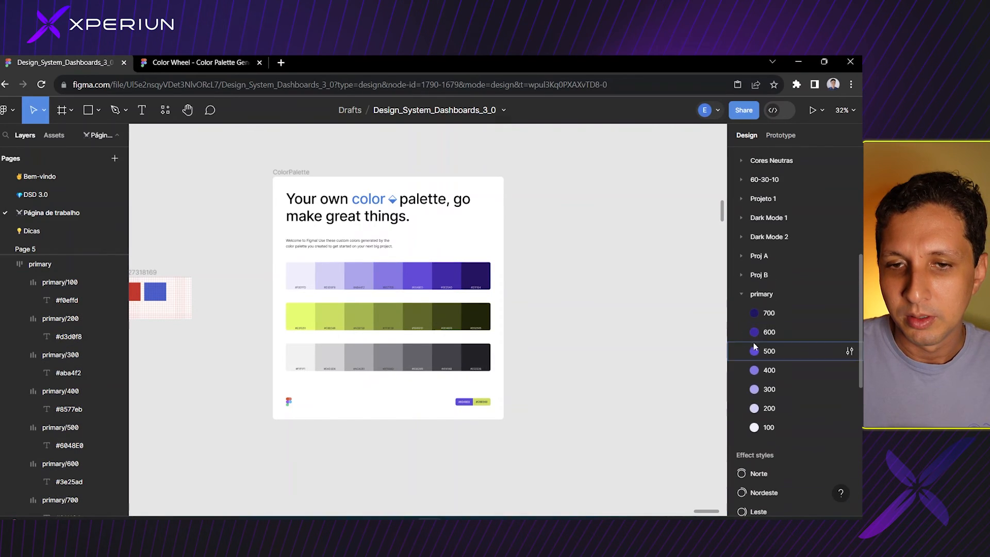
click(763, 294)
click(741, 295)
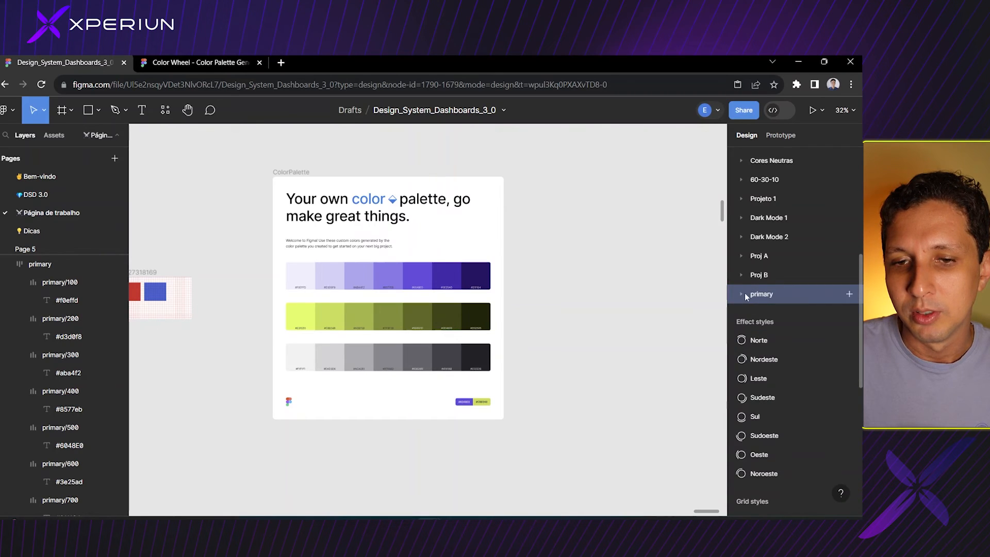
click(742, 294)
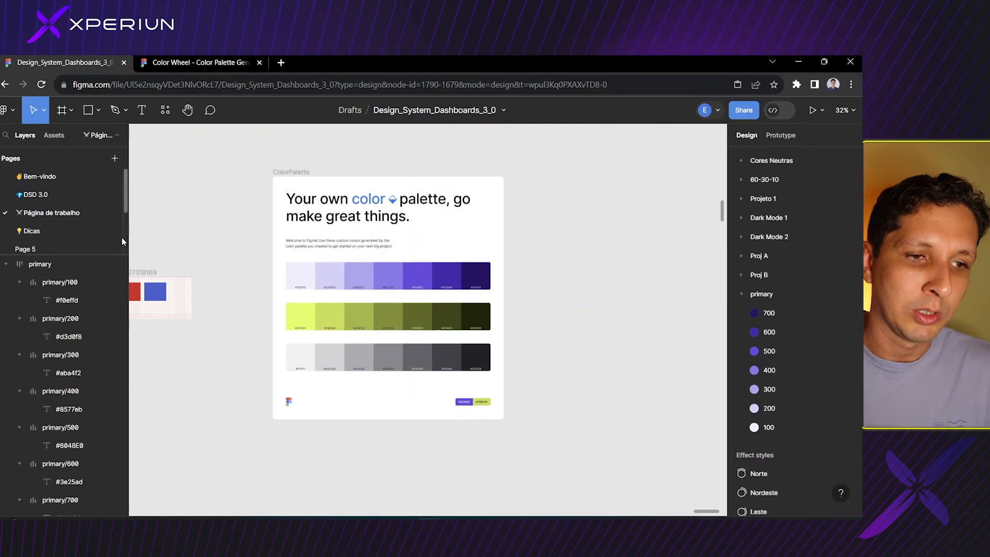
Draw a rectangle of about 1788 × 1127 on the Dicas page.
scroll(95, 225, down, 3)
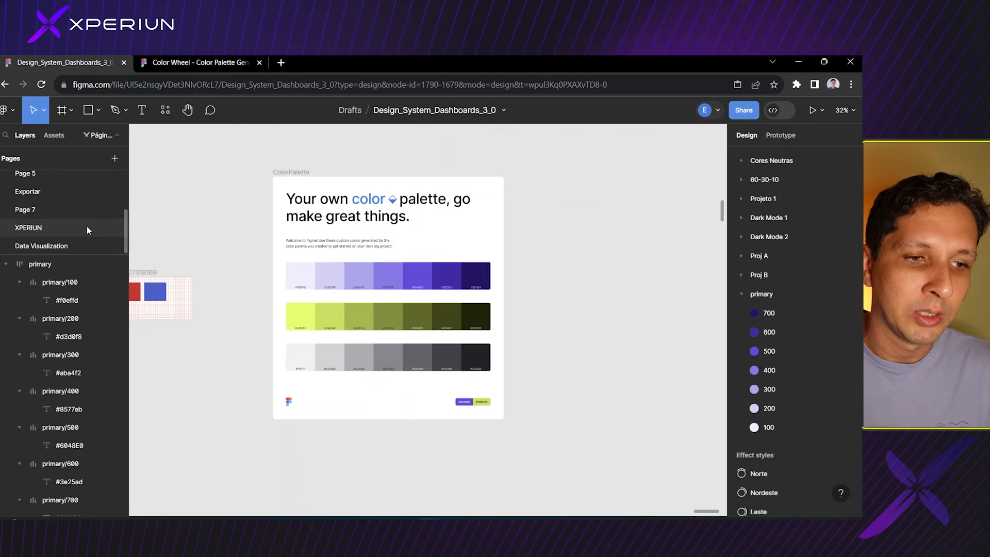
scroll(87, 226, up, 2)
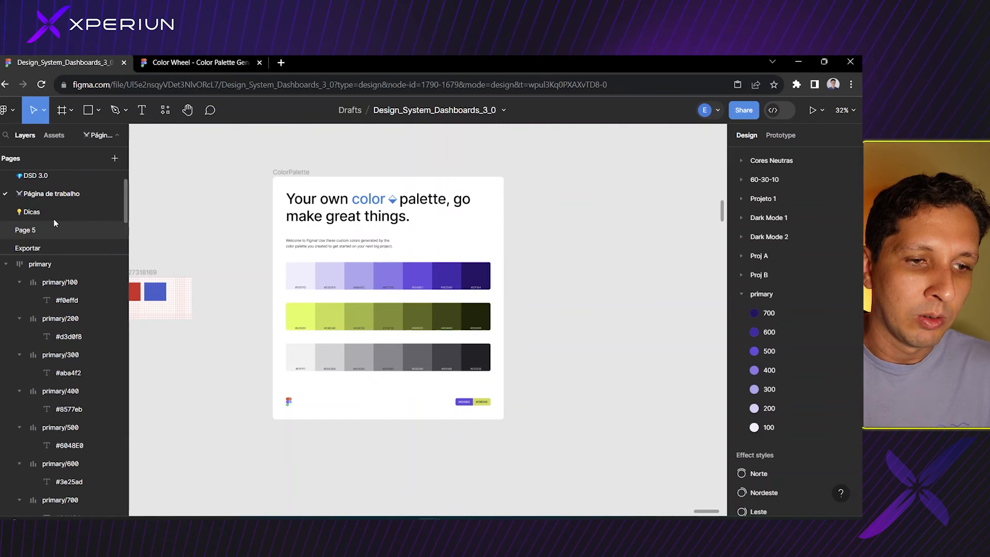
click(75, 212)
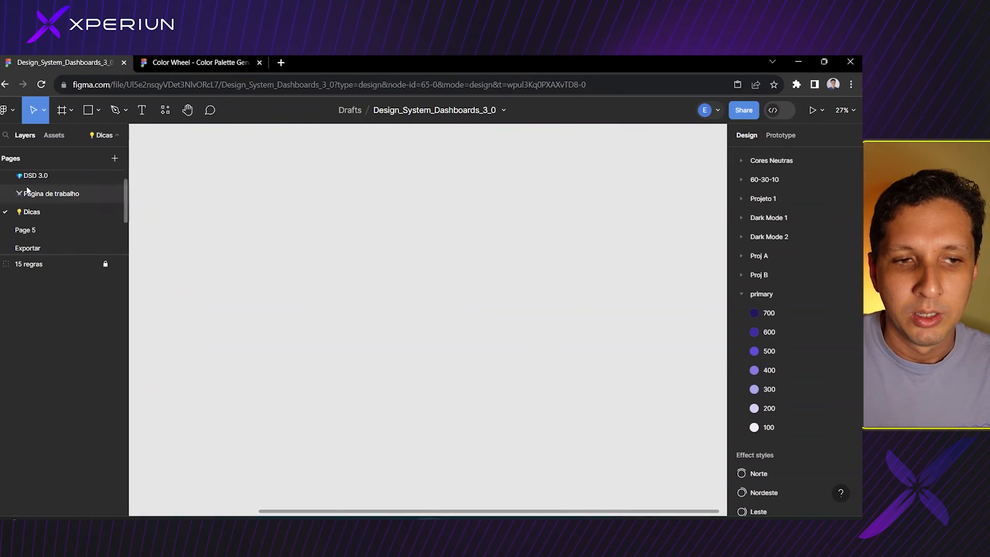
key(f)
key(r)
drag(338, 248, 608, 418)
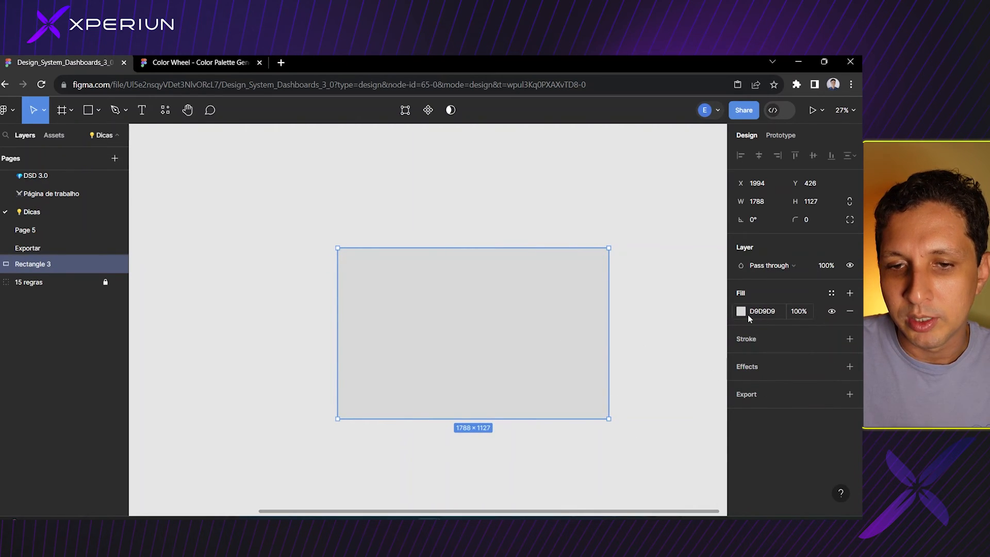
Look at the library colors available for the rectangle's fill, and delete the rectangle.
click(830, 292)
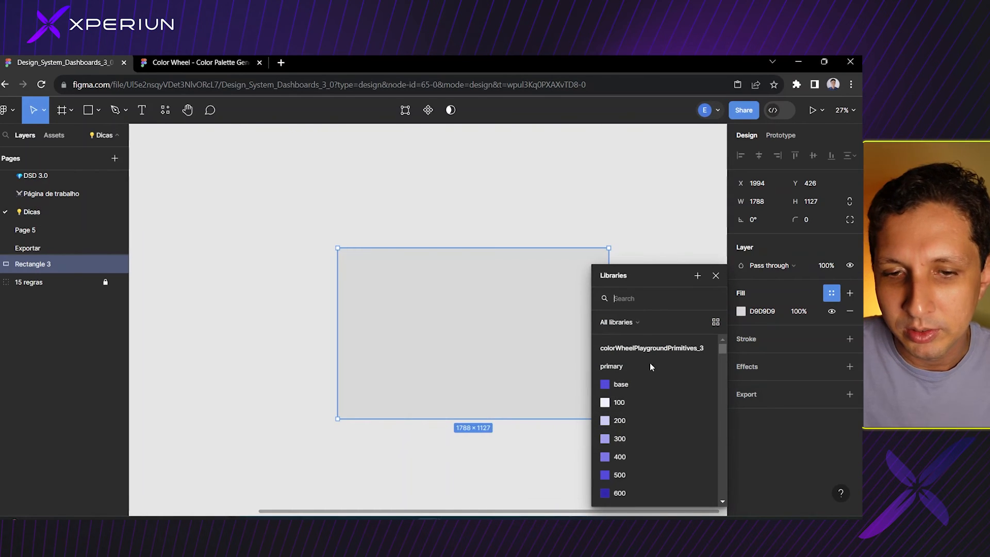
click(656, 236)
click(468, 327)
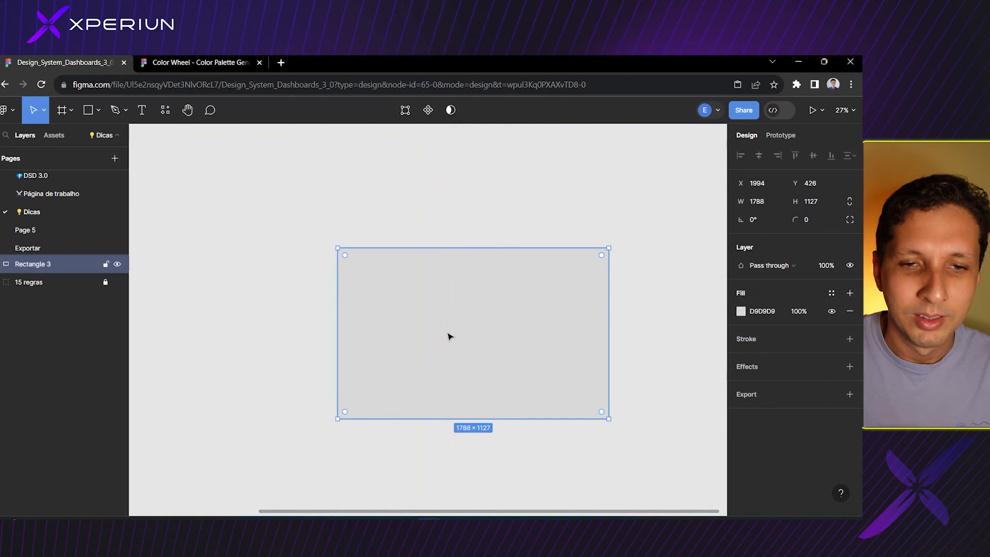
key(Delete)
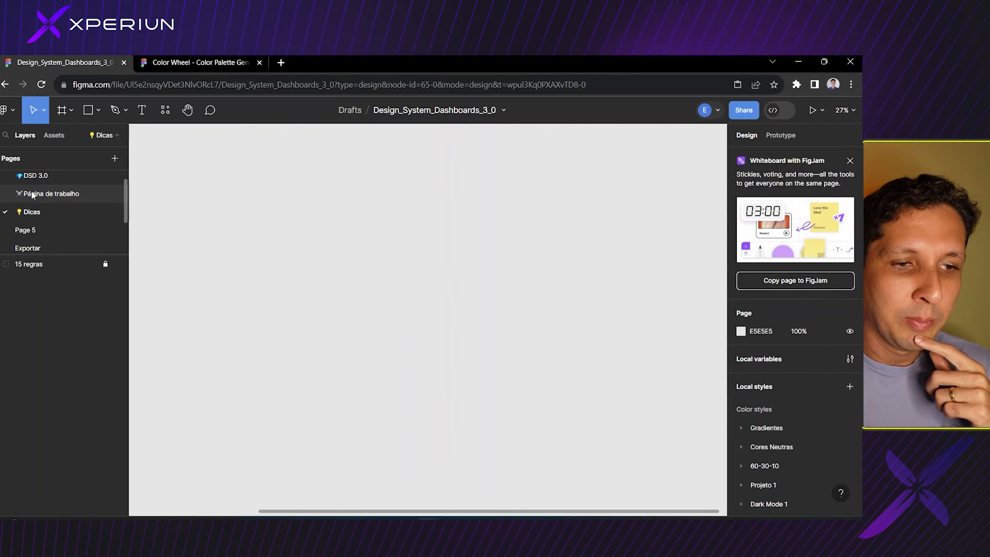
On the Página de trabalho page, draw a rectangle of about 158 × 108 beside the ColorPalette frame and duplicate it twice in a row.
scroll(42, 206, up, 1)
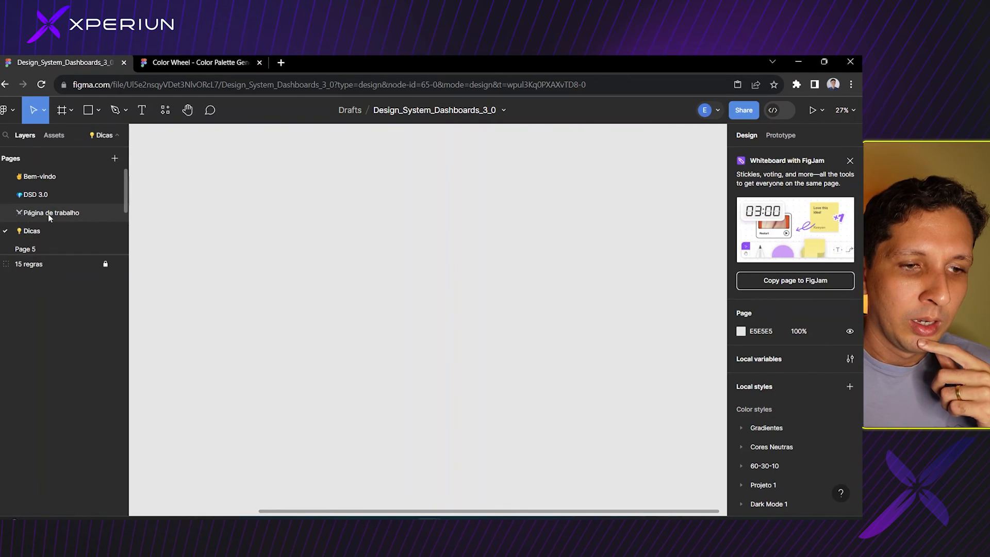
click(49, 213)
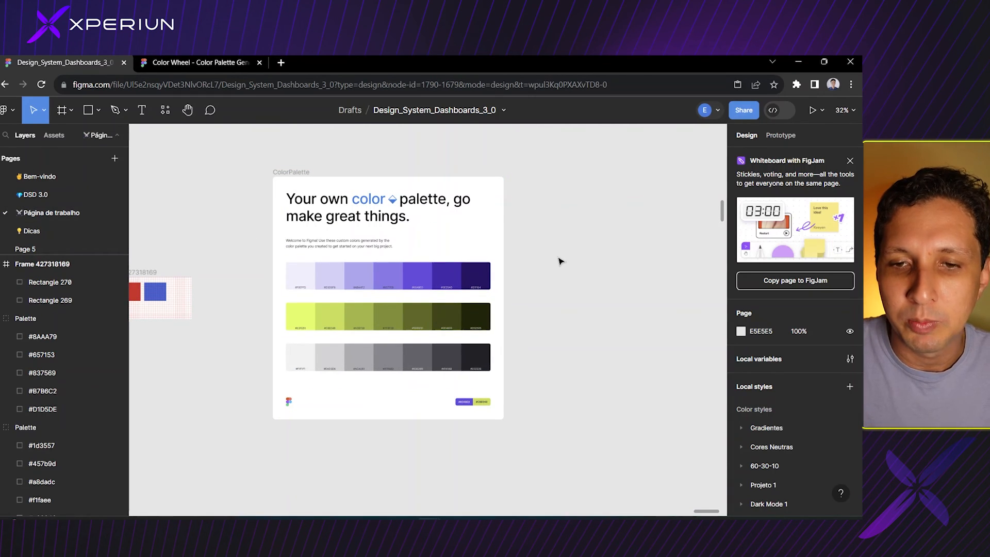
click(88, 110)
mouse_move(579, 213)
mouse_down()
mouse_move(609, 235)
mouse_move(637, 230)
mouse_up()
key(ctrl+d)
key(ctrl+d)
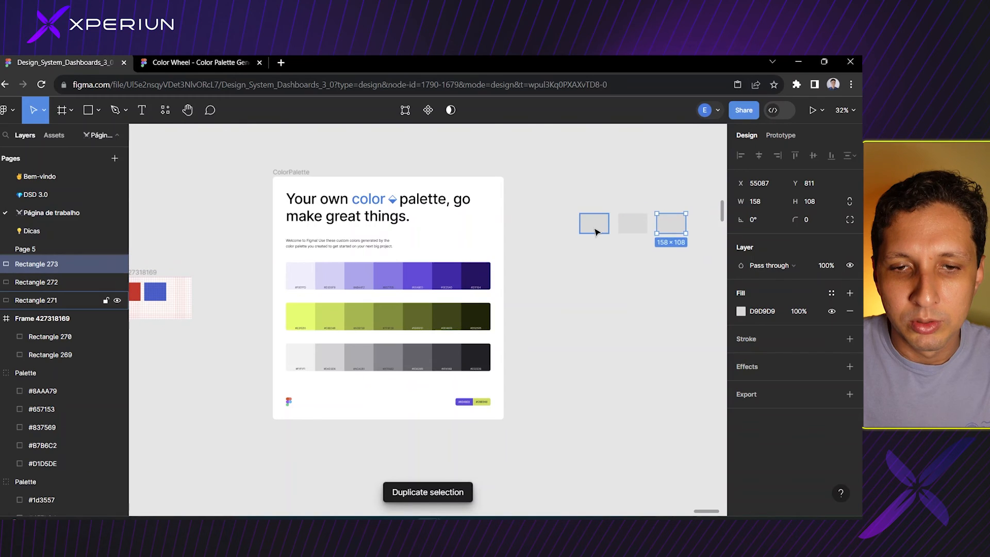
Fill the three new rectangles with #6048E0, #7F8F2B and #222226 sampled from the palette swatches.
click(595, 231)
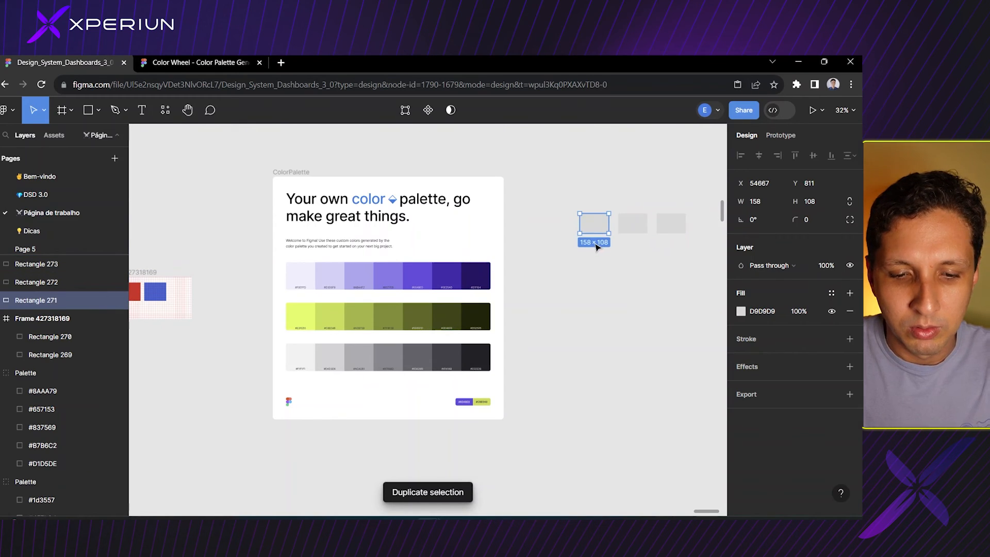
key(i)
click(416, 274)
click(632, 223)
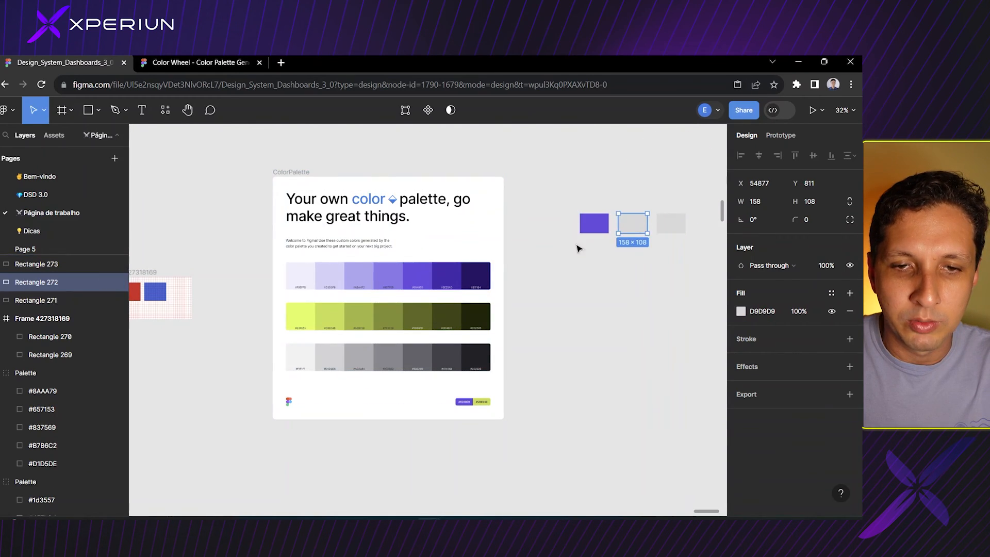
key(i)
click(393, 312)
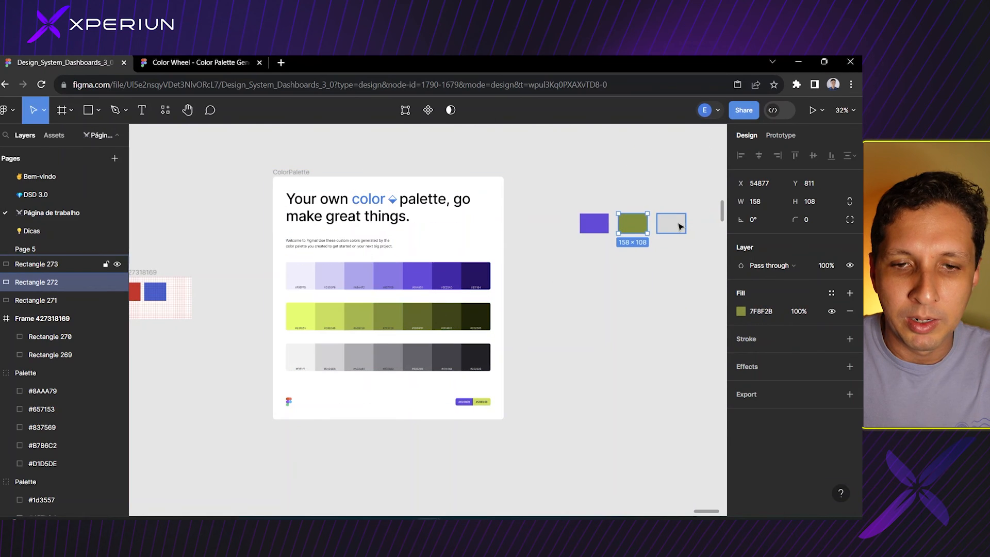
click(678, 227)
key(i)
click(475, 355)
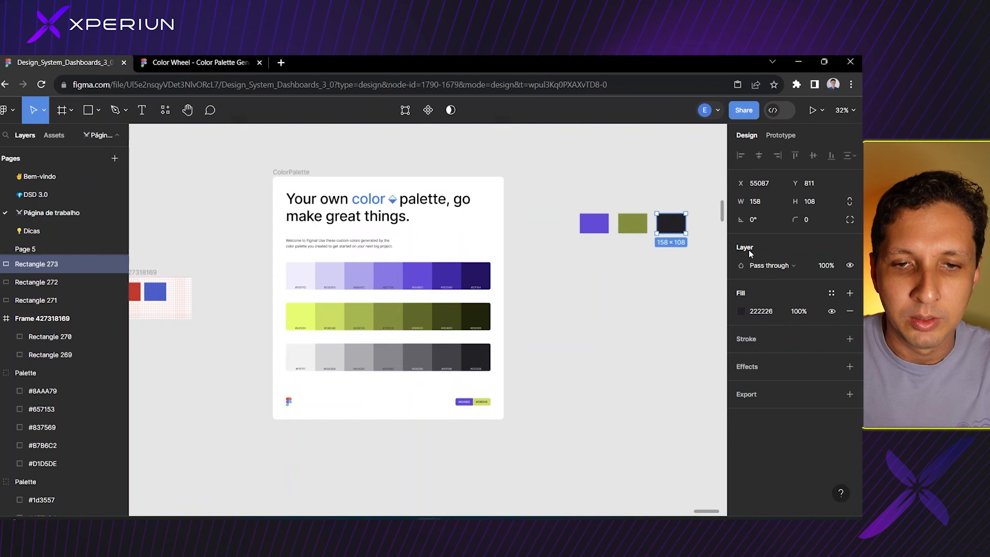
click(705, 256)
Select the three filled rectangles and generate color styles from them with the Styler plugin.
scroll(664, 267, right, 3)
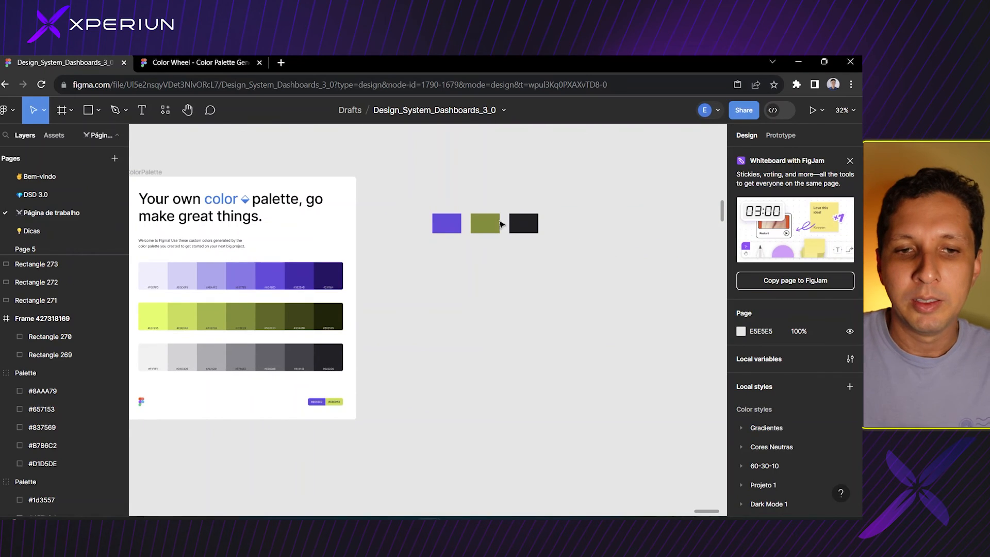
drag(538, 265, 569, 279)
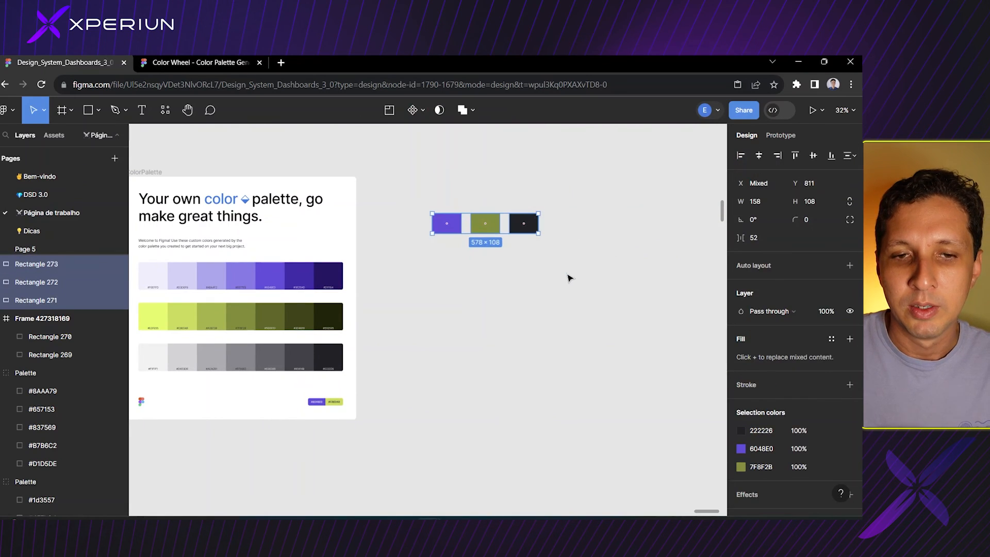
right_click(524, 252)
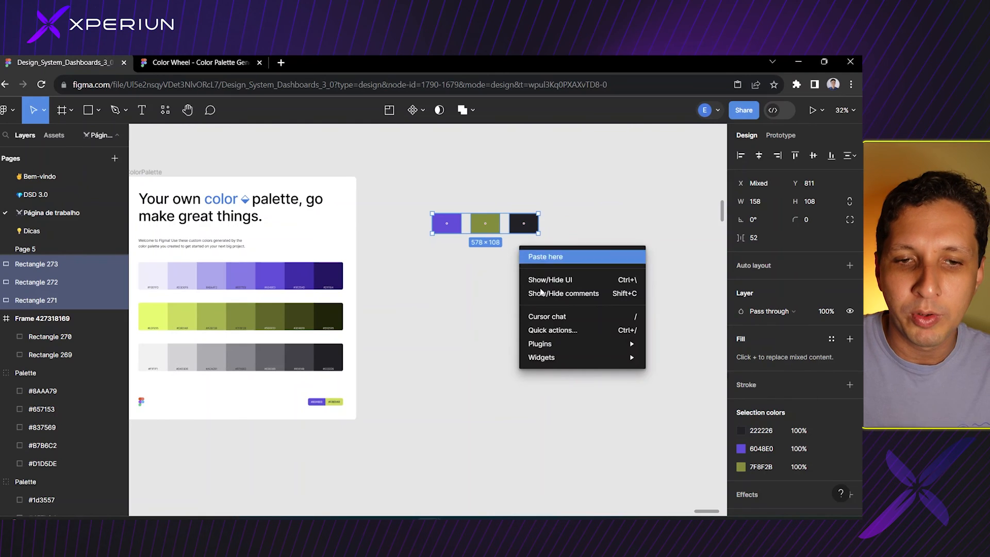
mouse_move(558, 351)
mouse_move(681, 366)
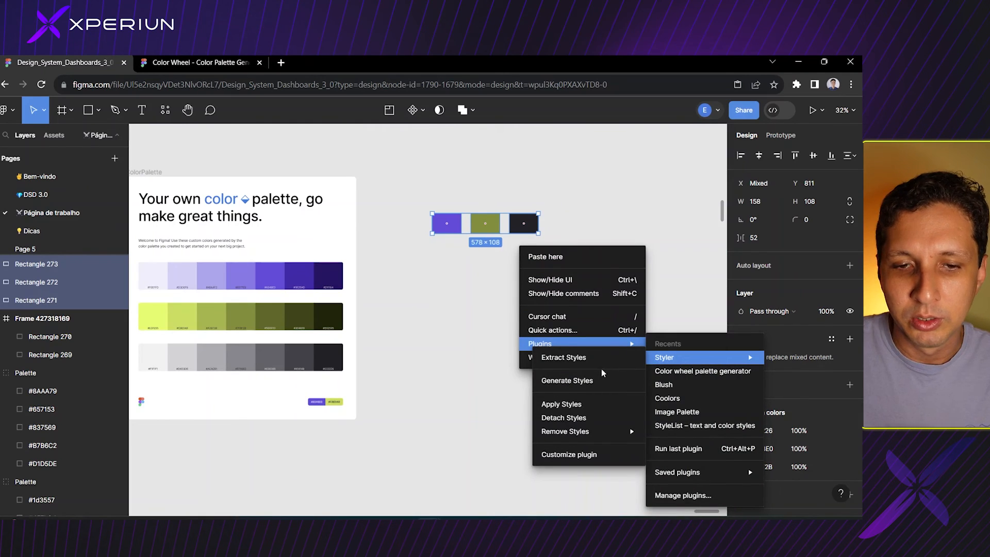
click(598, 382)
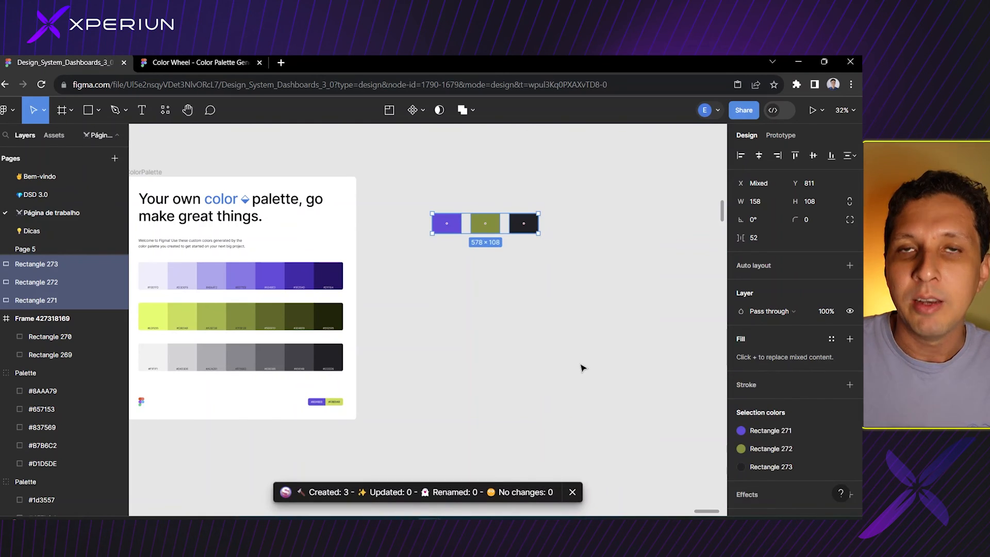
Examine the newly generated rectangle styles in the local color styles and collapse the primary group.
click(583, 367)
scroll(685, 379, down, 2)
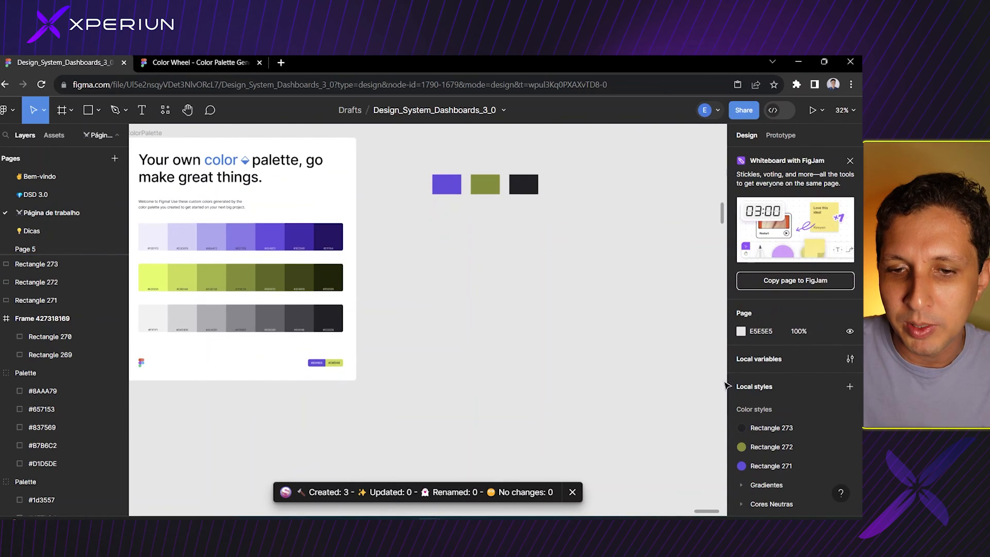
scroll(750, 384, down, 3)
scroll(750, 384, down, 2)
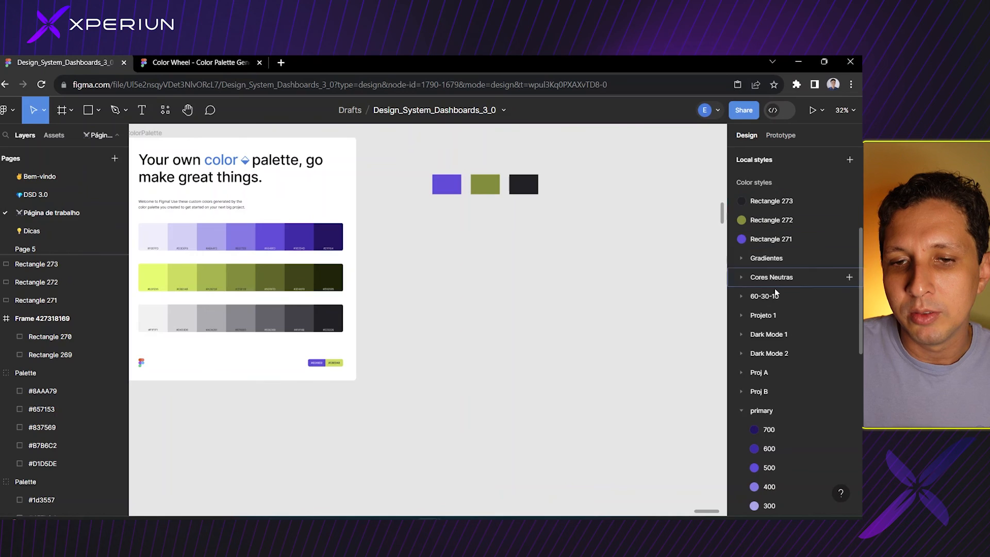
click(746, 413)
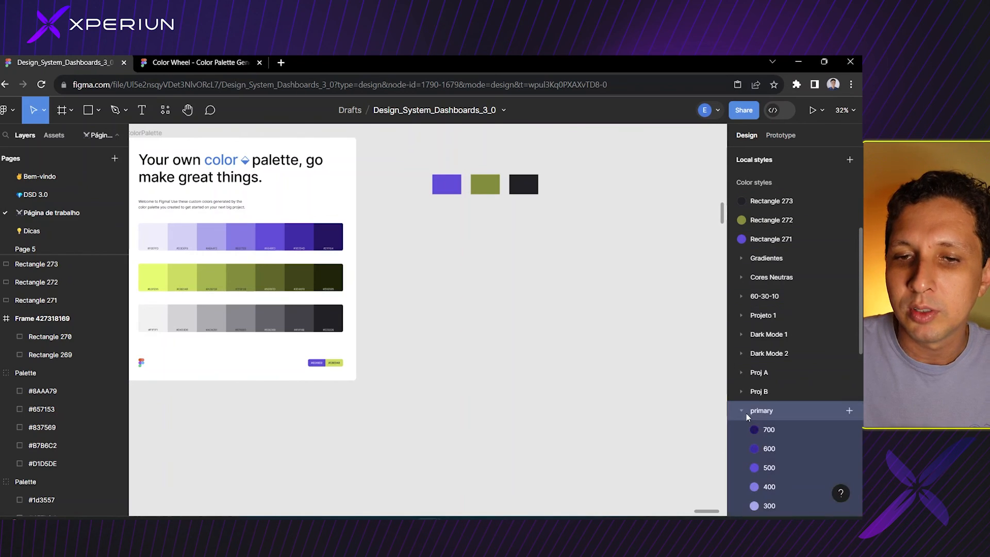
click(738, 412)
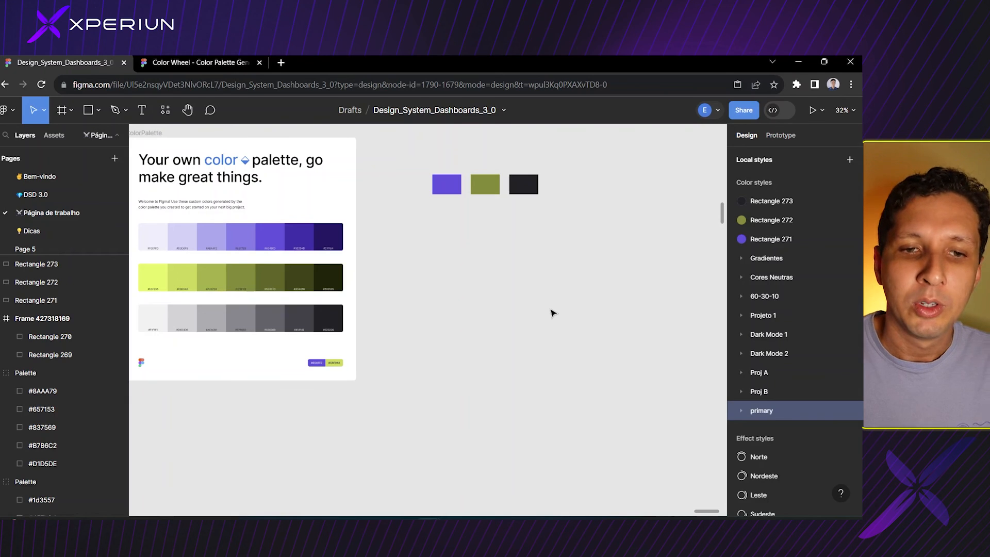
Inspect the fill styles applied to the purple and green rectangles.
click(448, 184)
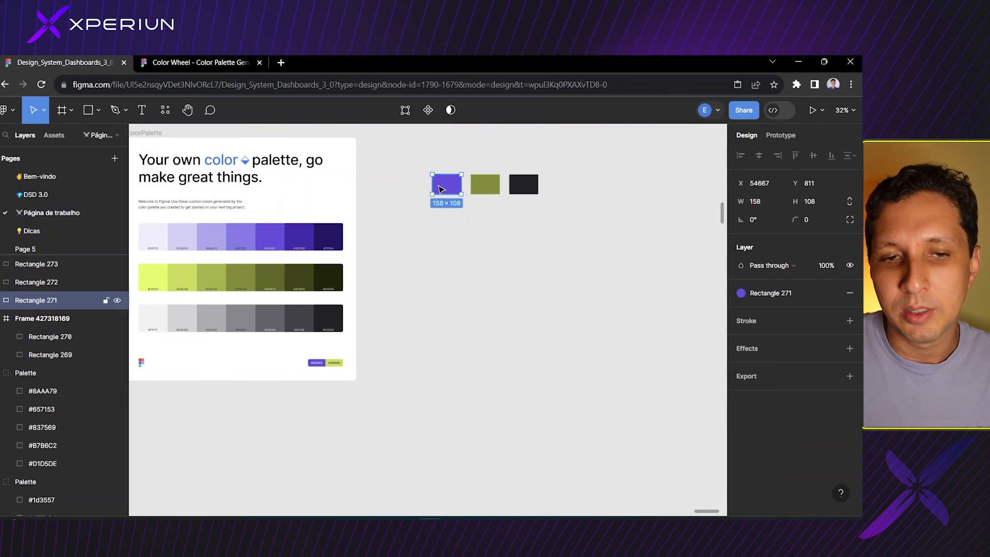
click(484, 184)
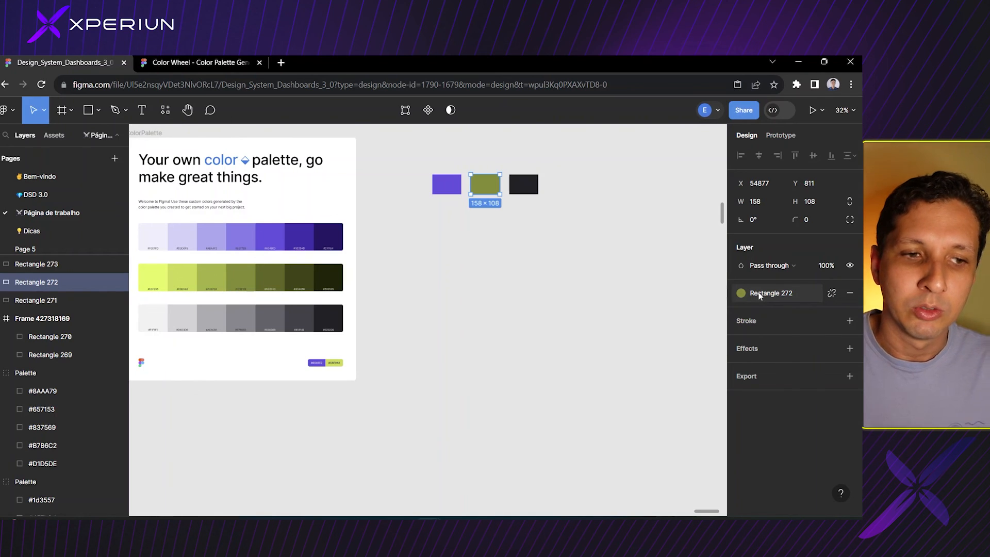
scroll(477, 167, up, 3)
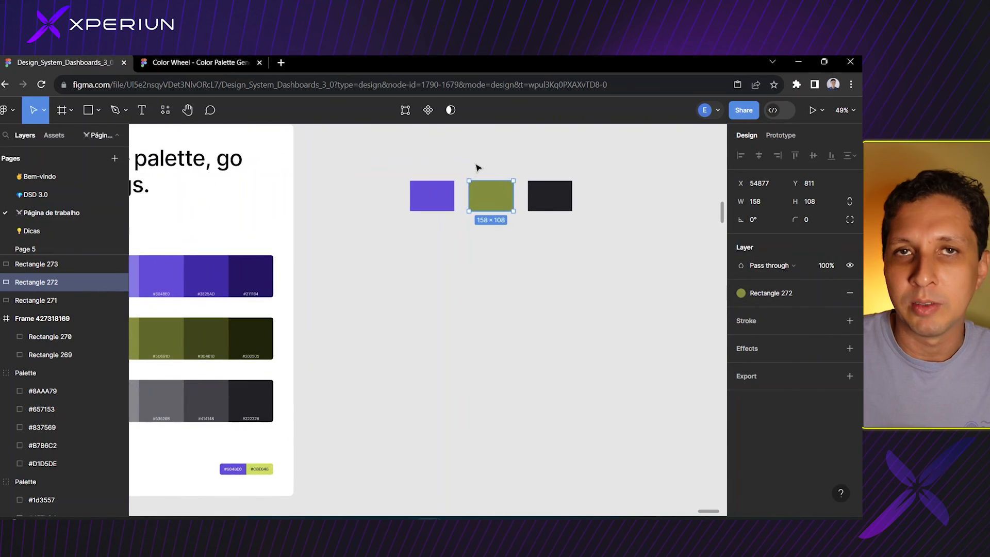